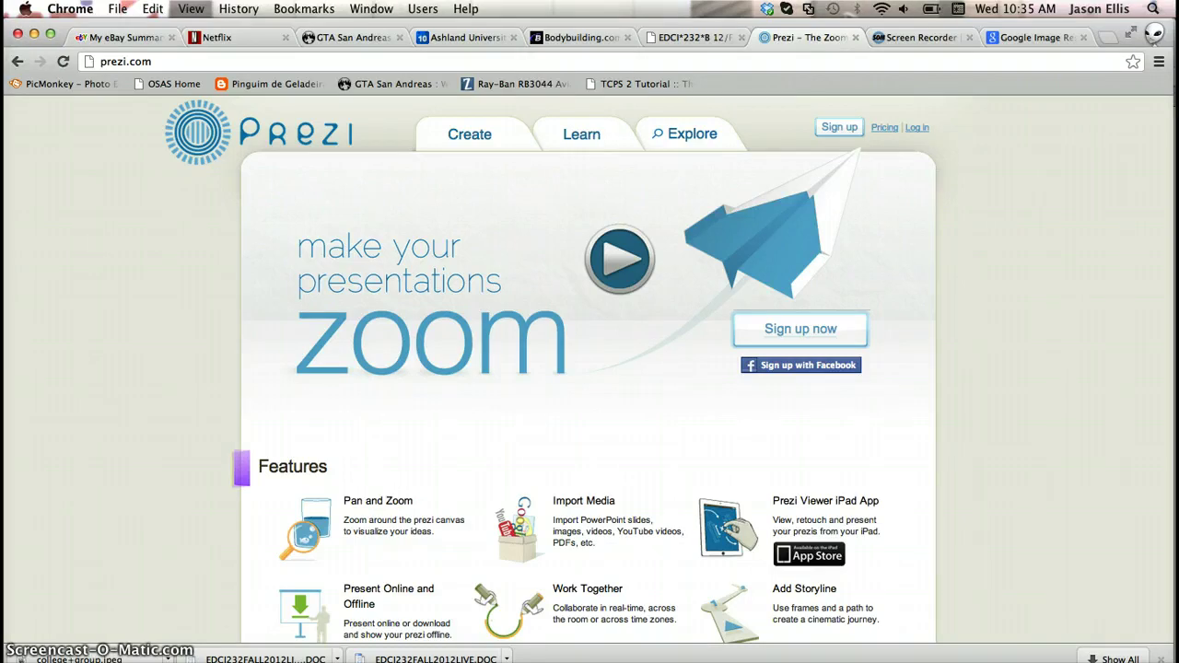
# Open Prezi's pricing page to see the Public, Enjoy and Pro licence options
pyautogui.click(850, 131)
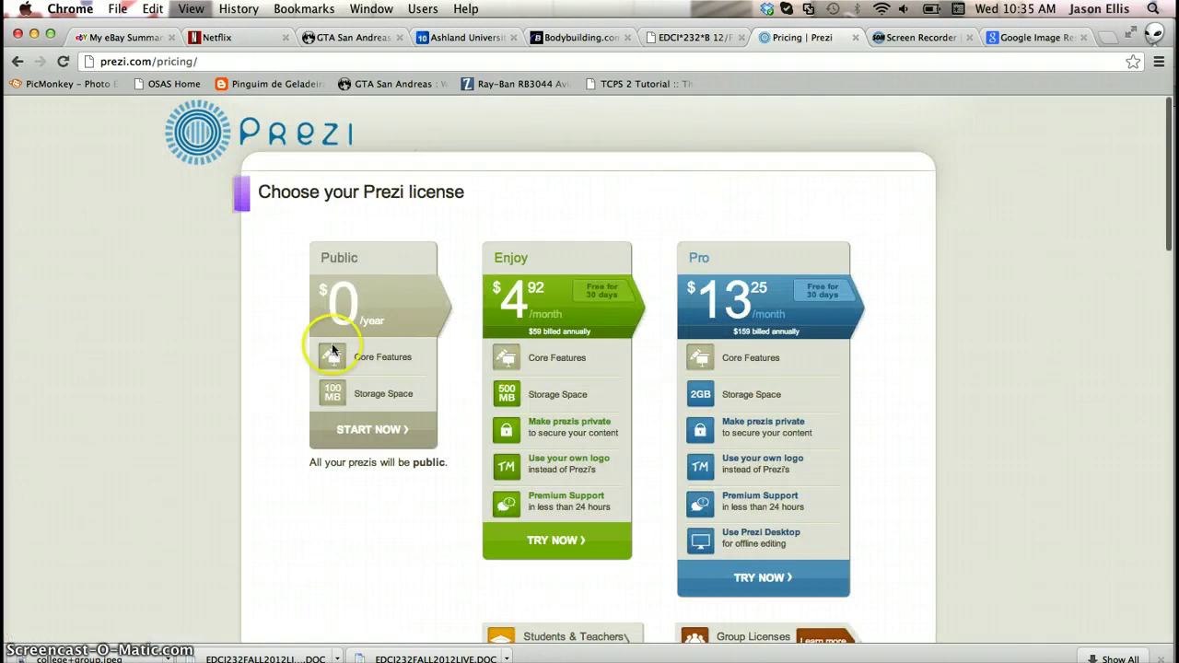
# View the Students & Teachers licences and start the Edu Enjoy sign-up
pyautogui.scroll(-2, 399, 427)
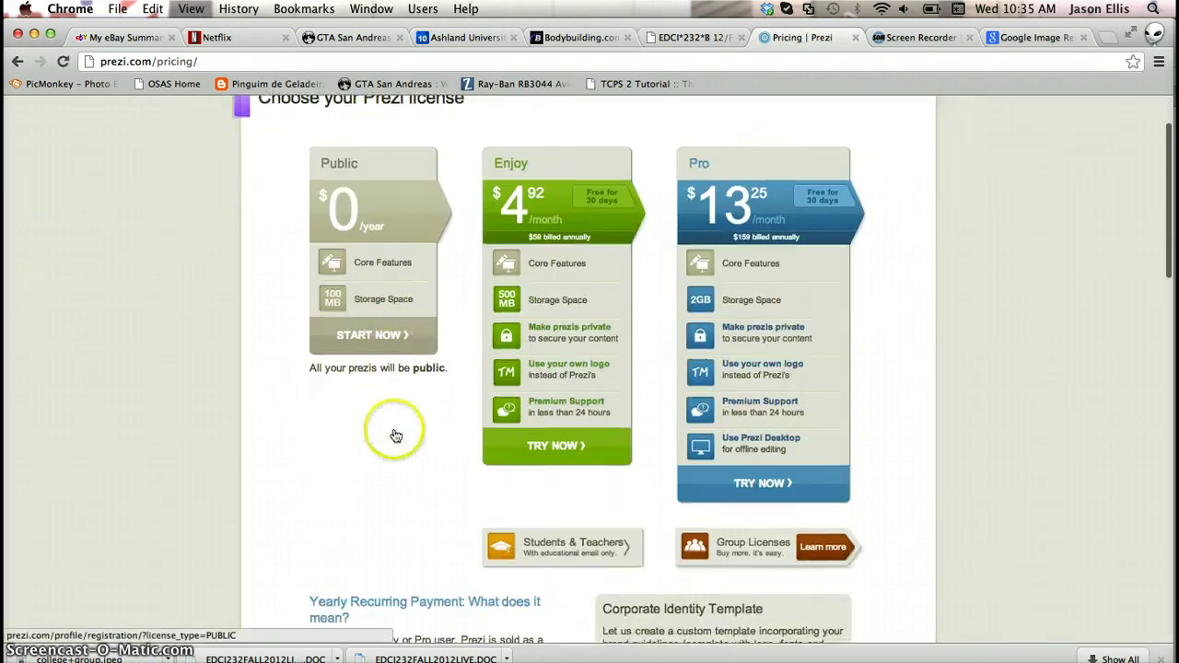
pyautogui.click(545, 545)
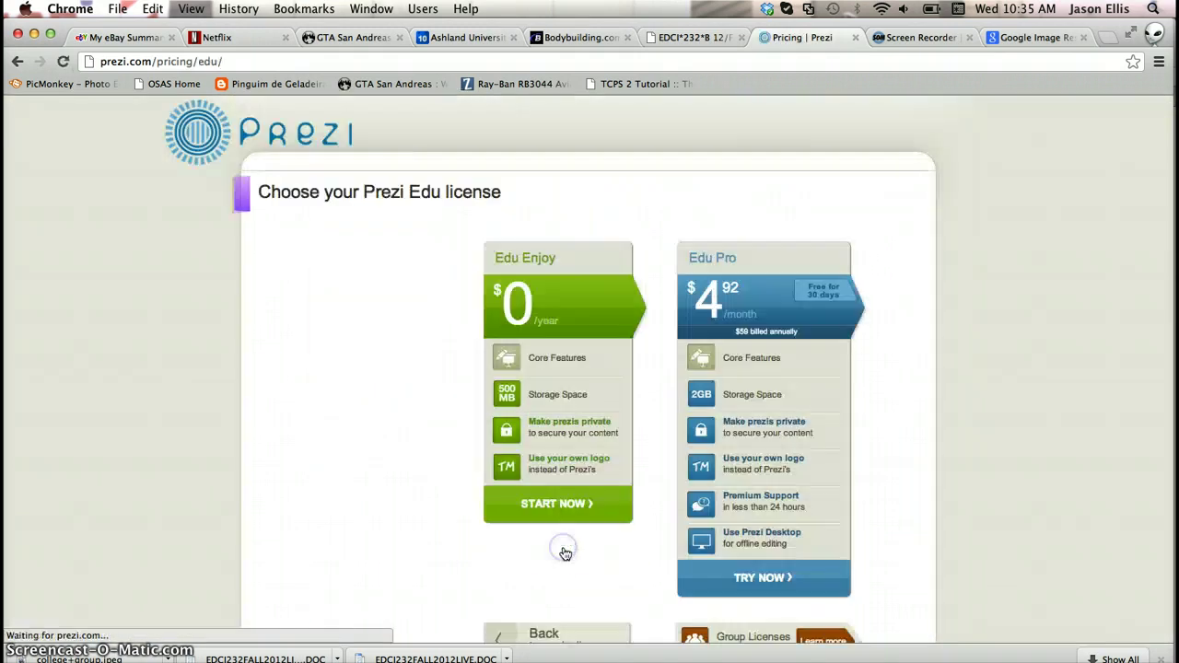
pyautogui.click(559, 503)
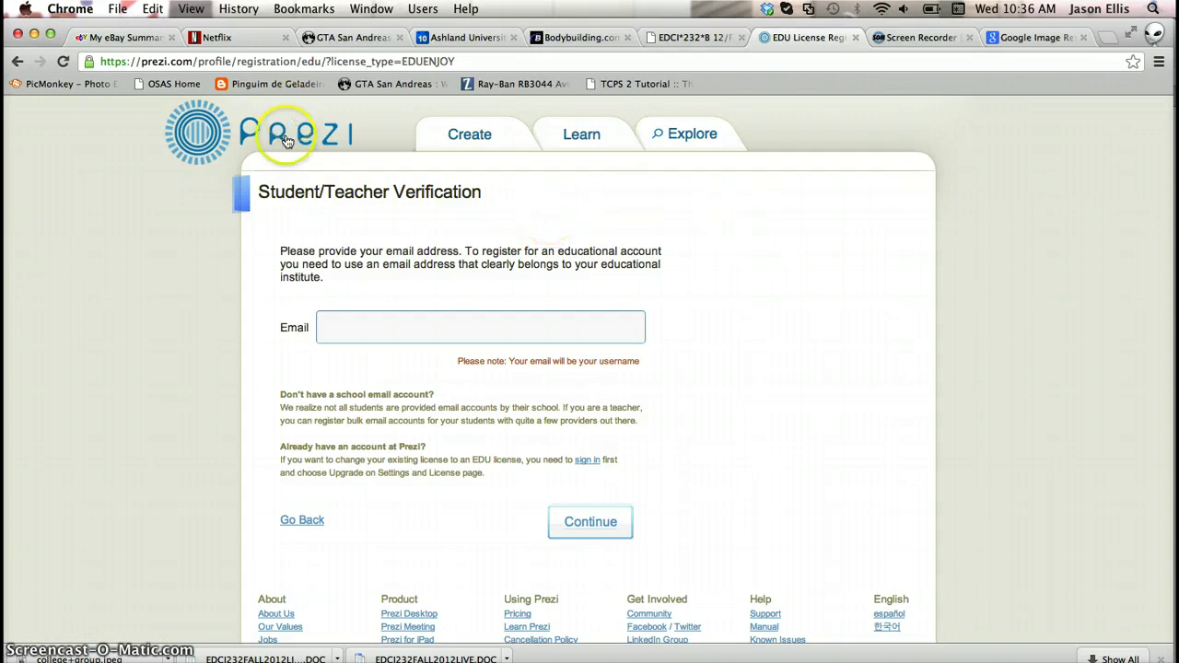
# Go back three pages to the Prezi home page and open the log-in page
pyautogui.click(18, 62)
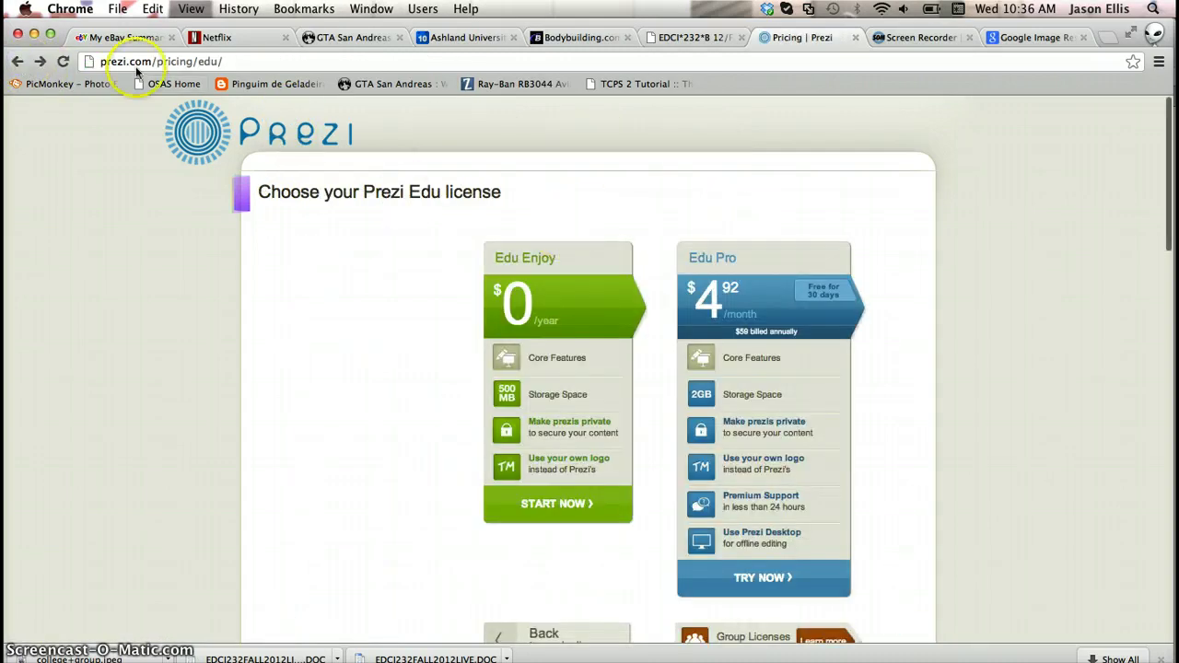
pyautogui.click(17, 63)
pyautogui.click(17, 62)
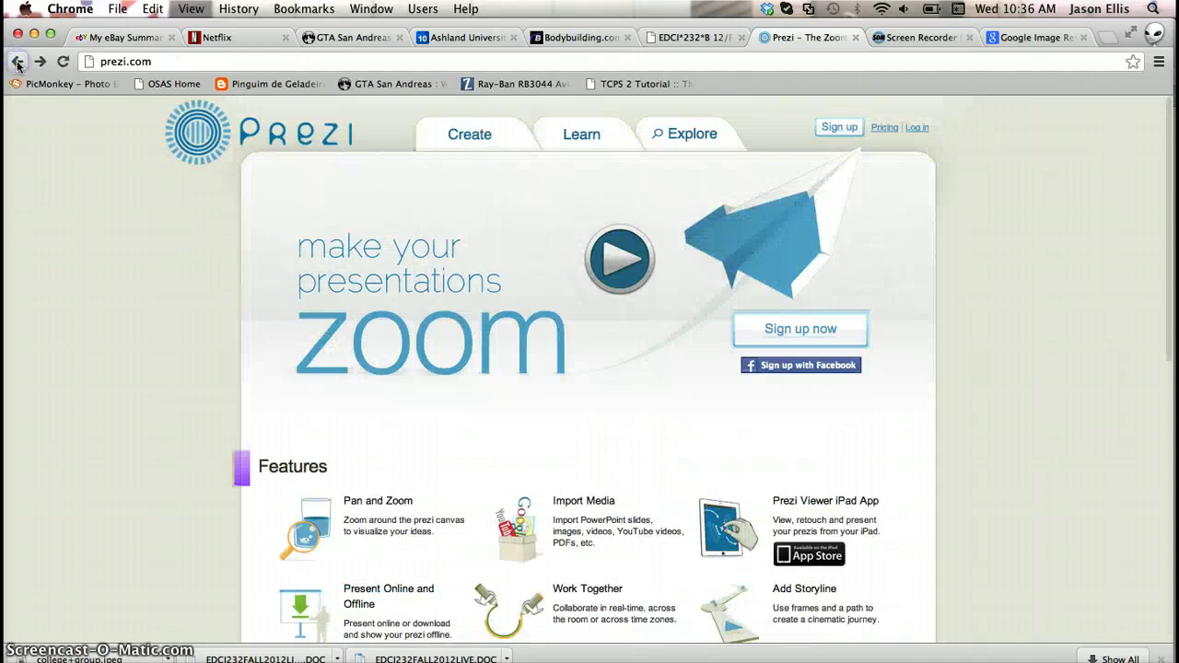
pyautogui.click(918, 128)
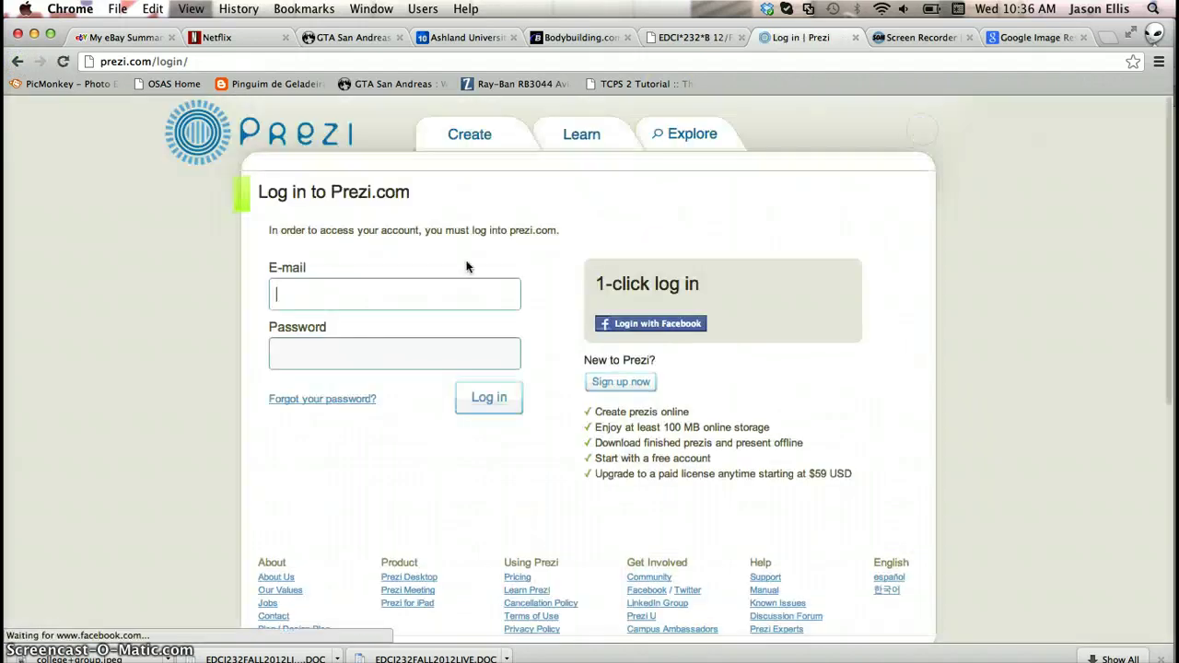
# Log in to Prezi with the saved account e-mail and the account password
pyautogui.click(400, 289)
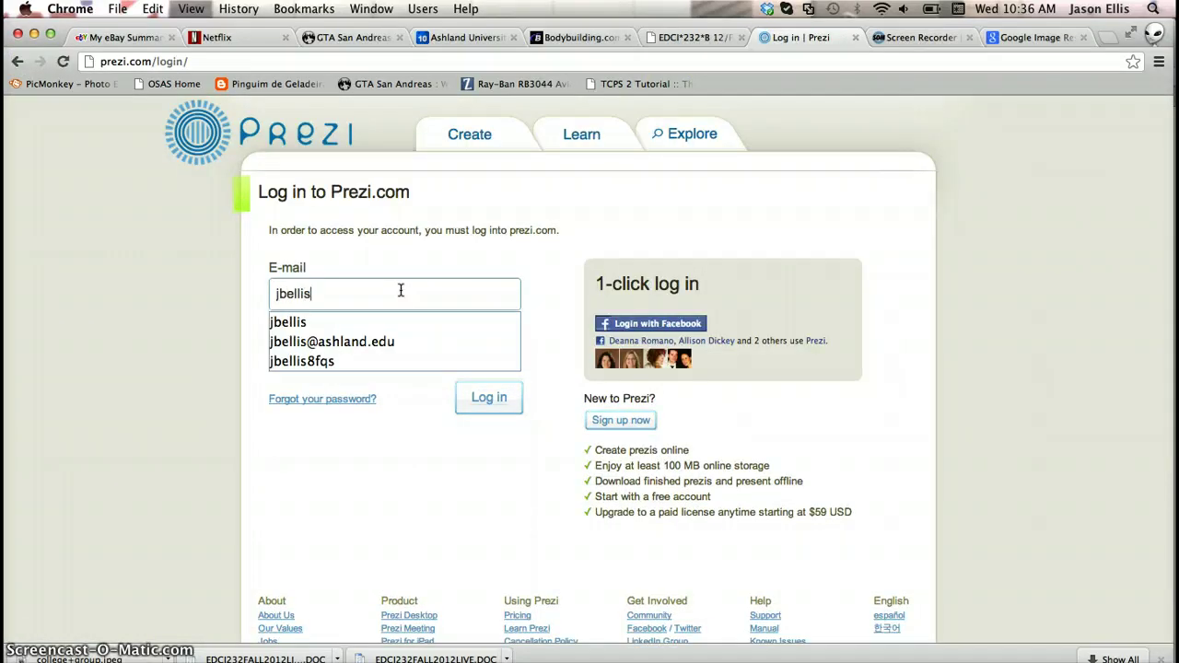
pyautogui.click(387, 297)
pyautogui.click(341, 340)
pyautogui.click(350, 347)
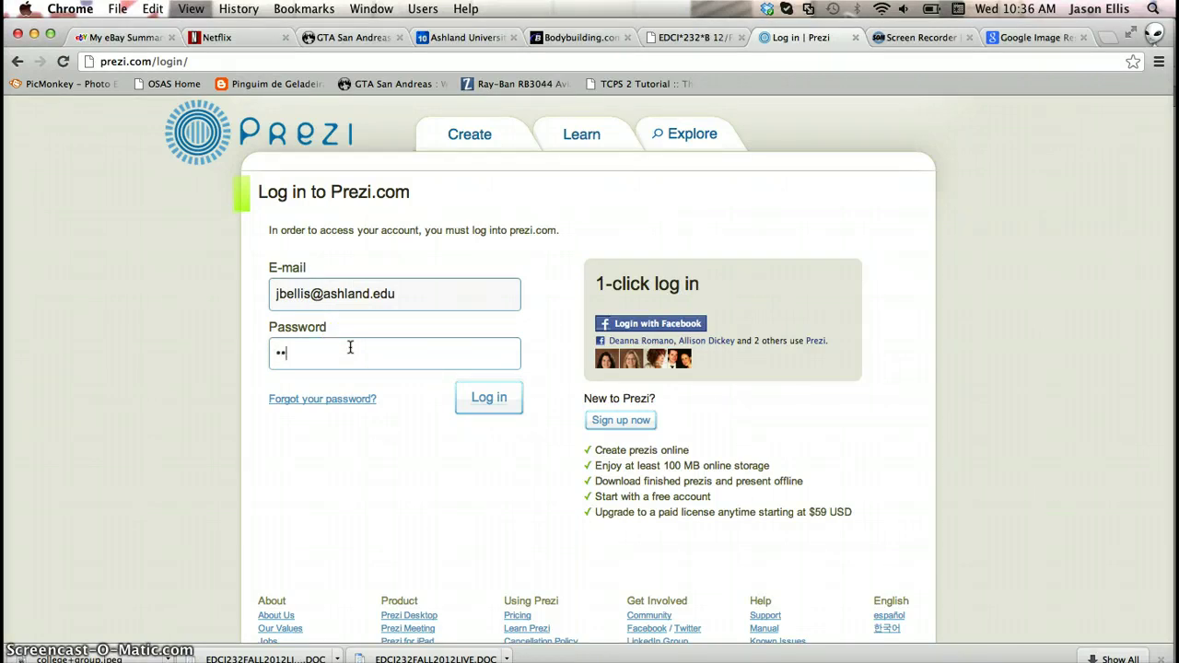
pyautogui.write('•••••••••')
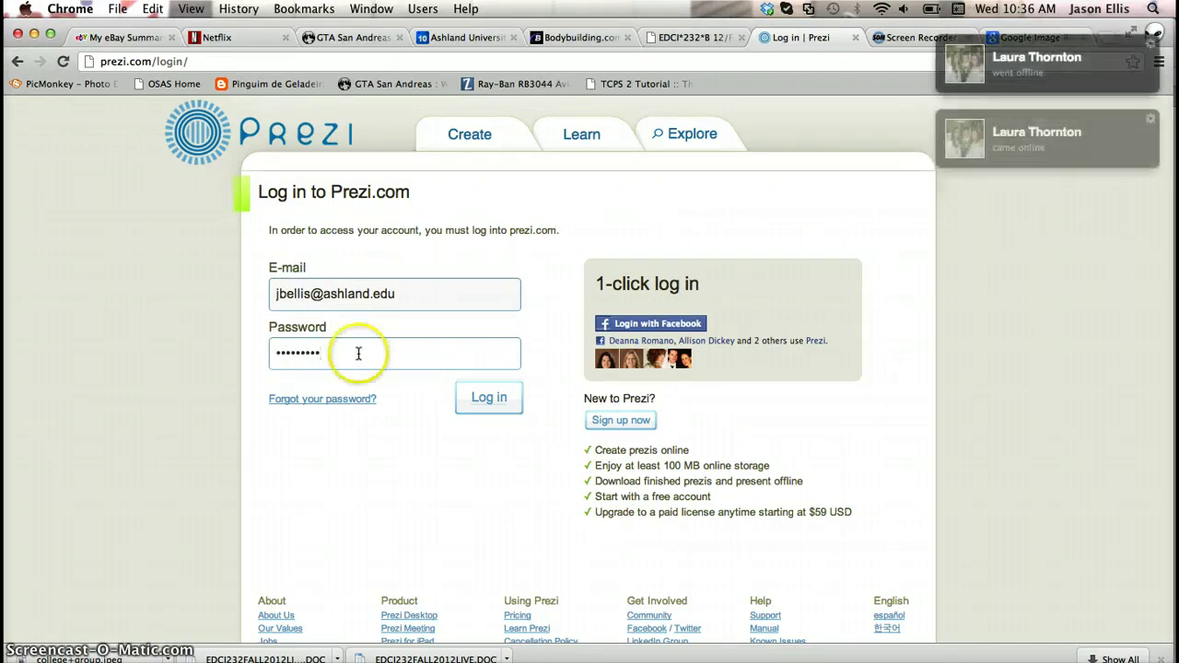
pyautogui.click(489, 397)
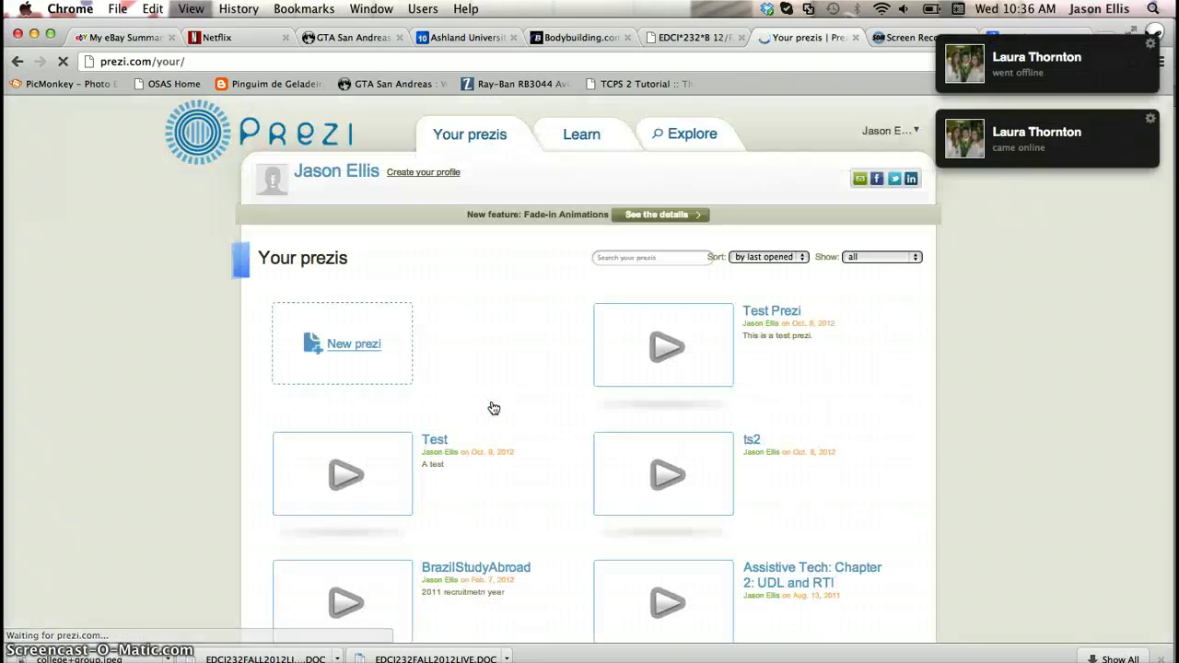
# Create a new prezi titled 'Test 4', described 'This is a test prezi', from the Blank template
pyautogui.click(648, 367)
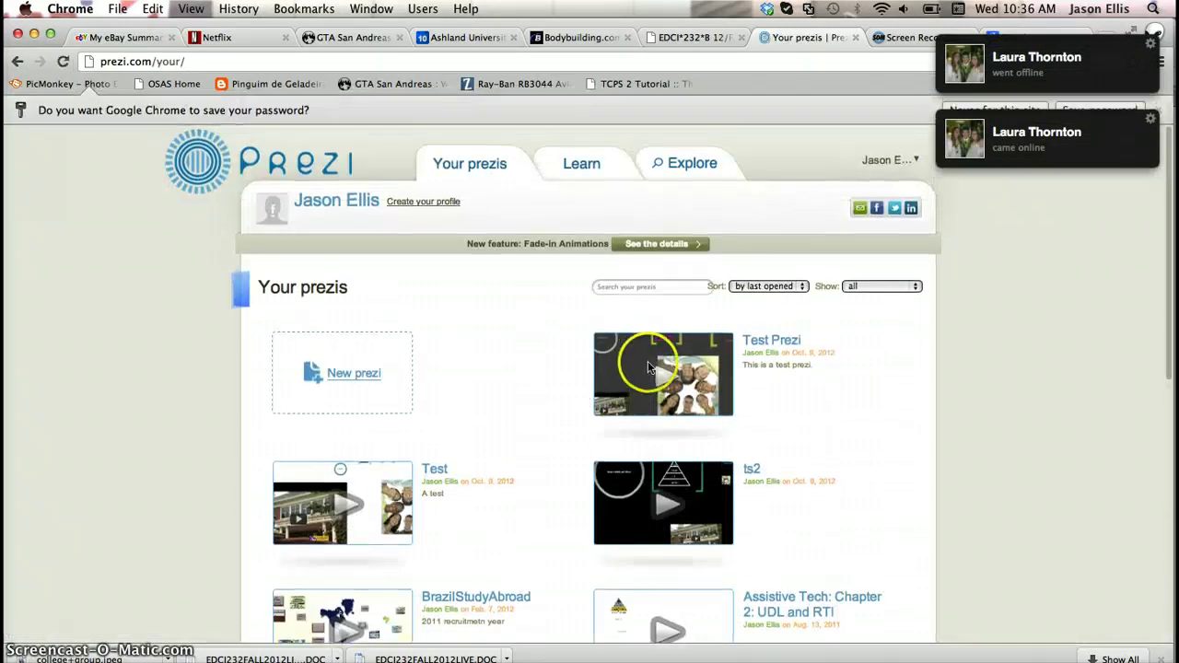
pyautogui.click(346, 372)
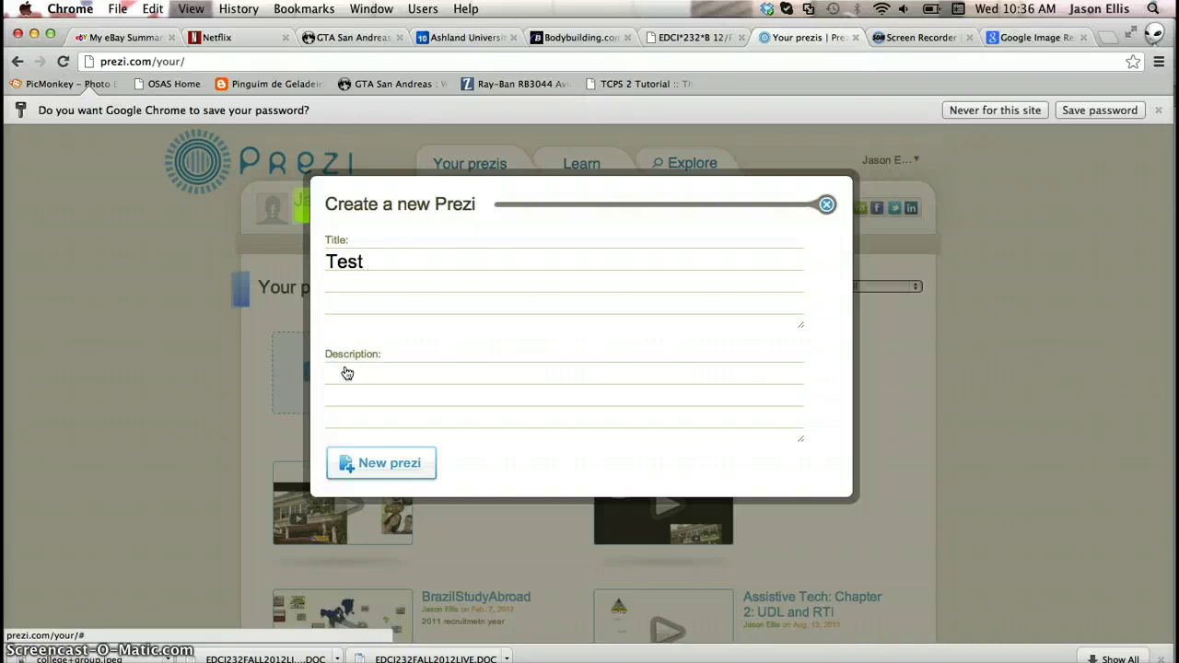
pyautogui.click(360, 379)
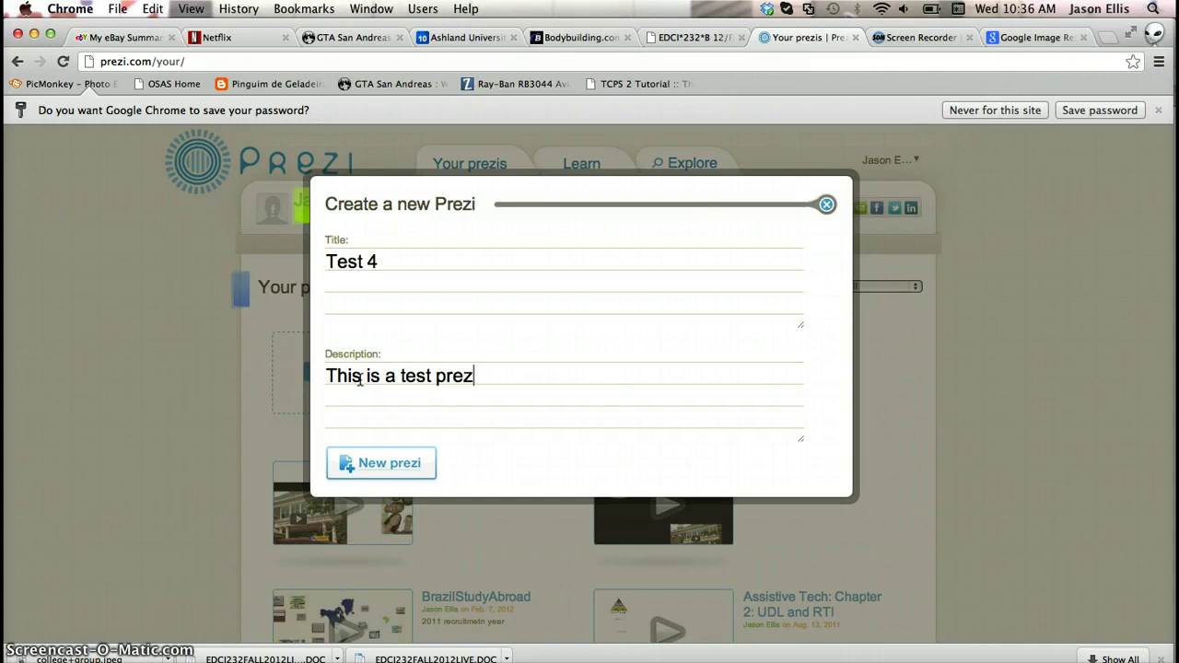
pyautogui.click(414, 468)
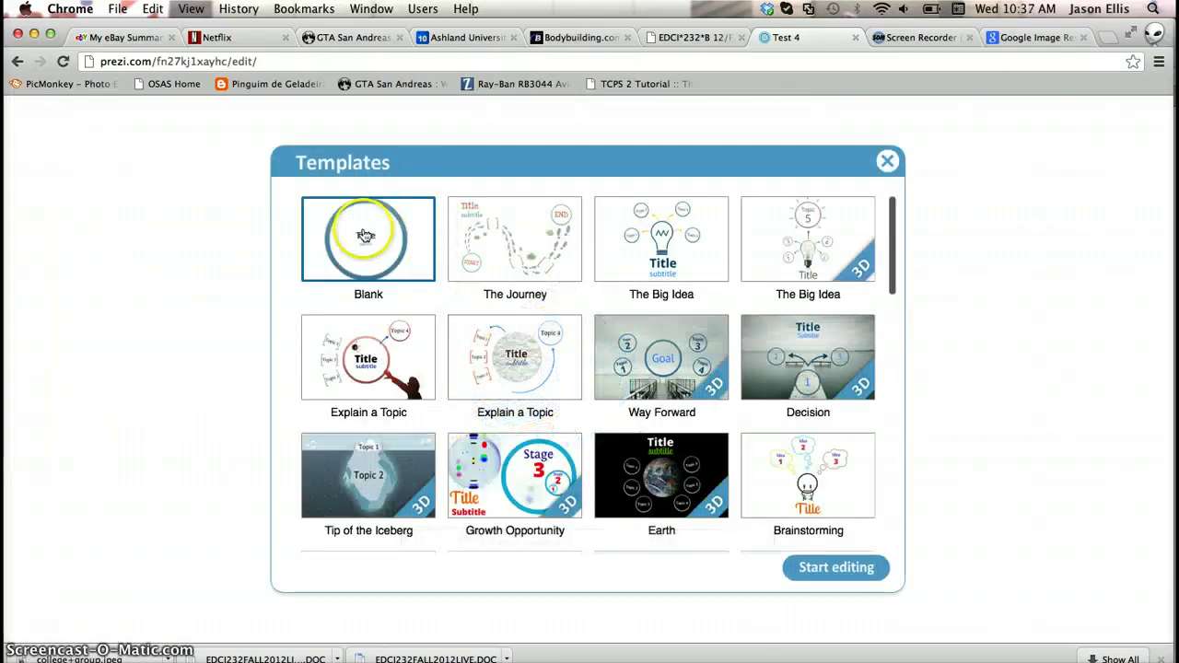
pyautogui.click(364, 234)
# Start editing the Blank template and select the circle's title placeholder
pyautogui.click(364, 234)
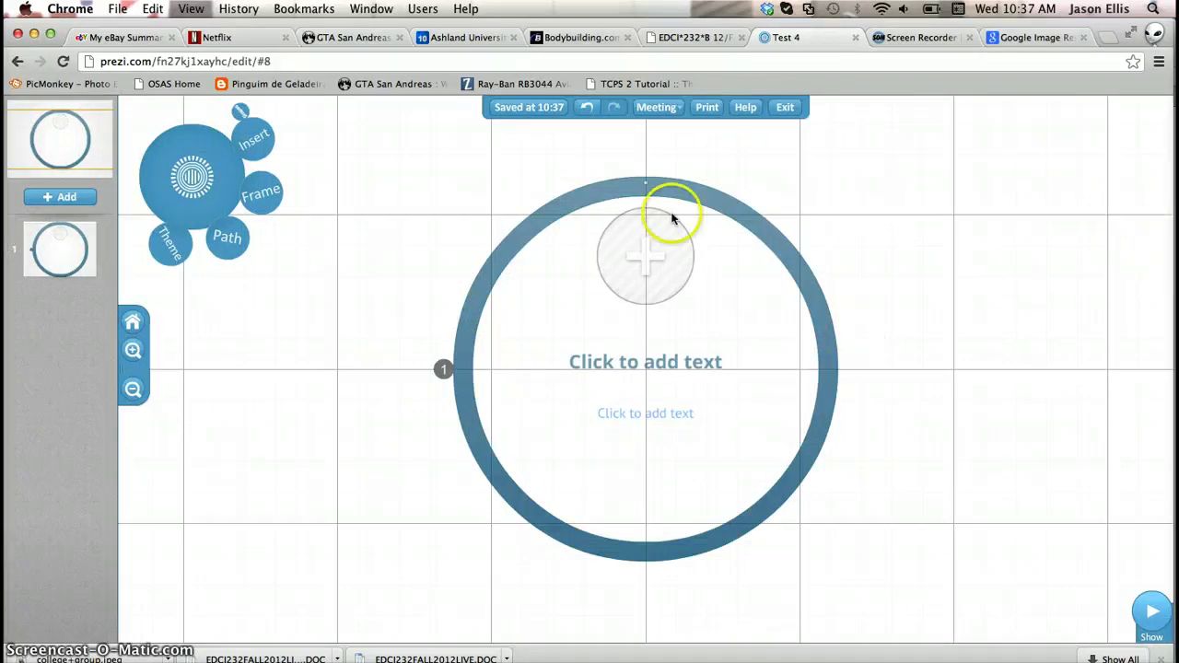
pyautogui.click(645, 364)
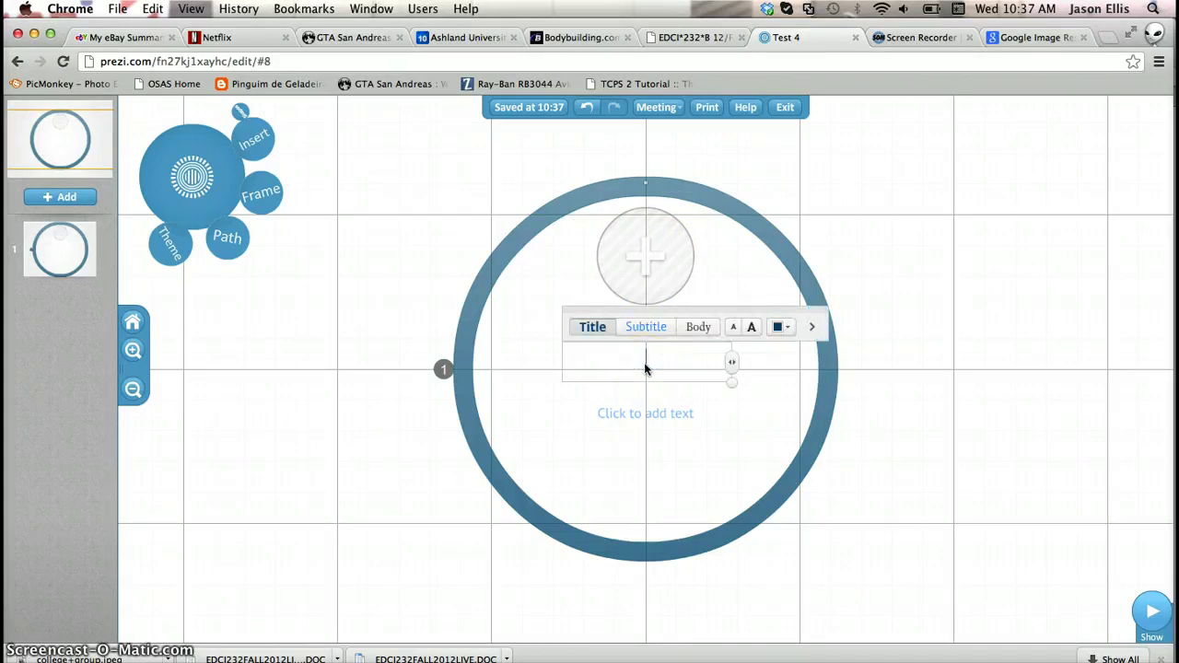
pyautogui.click(871, 260)
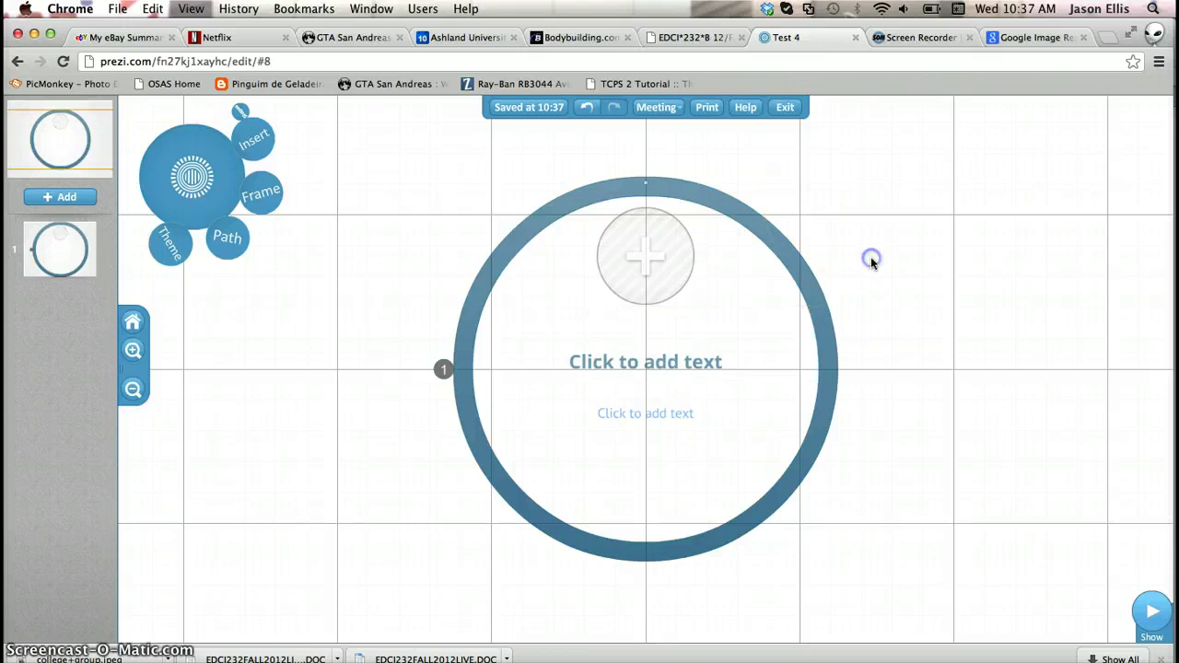
pyautogui.click(924, 200)
pyautogui.click(953, 385)
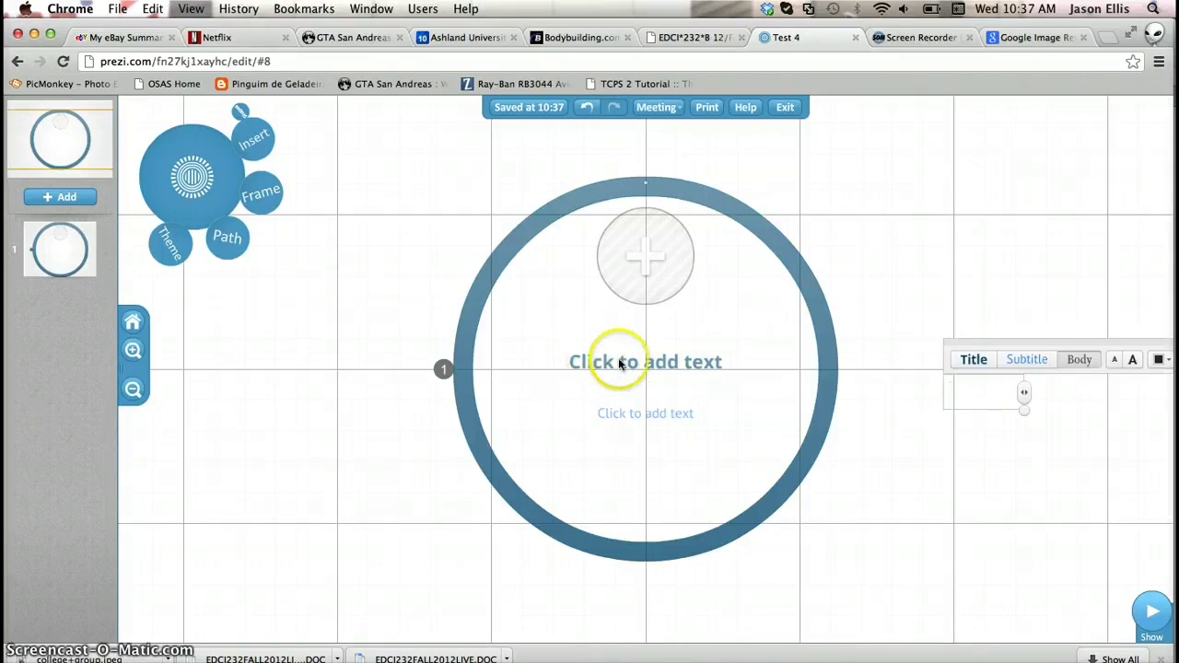
pyautogui.click(608, 362)
pyautogui.click(133, 388)
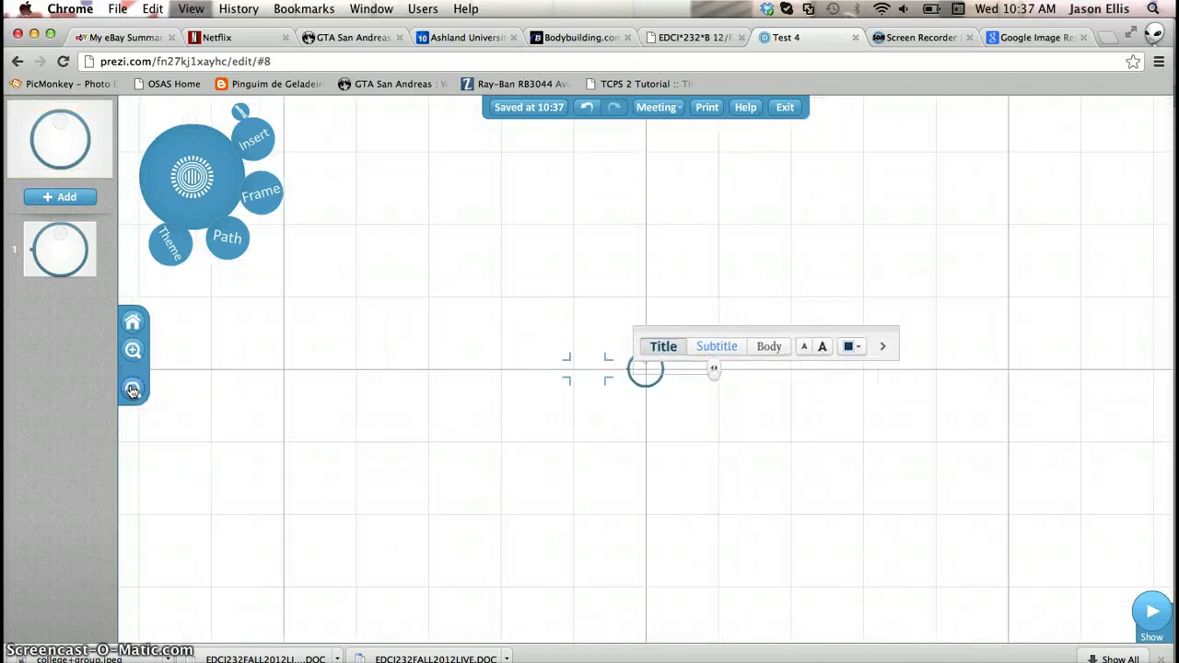
pyautogui.click(133, 351)
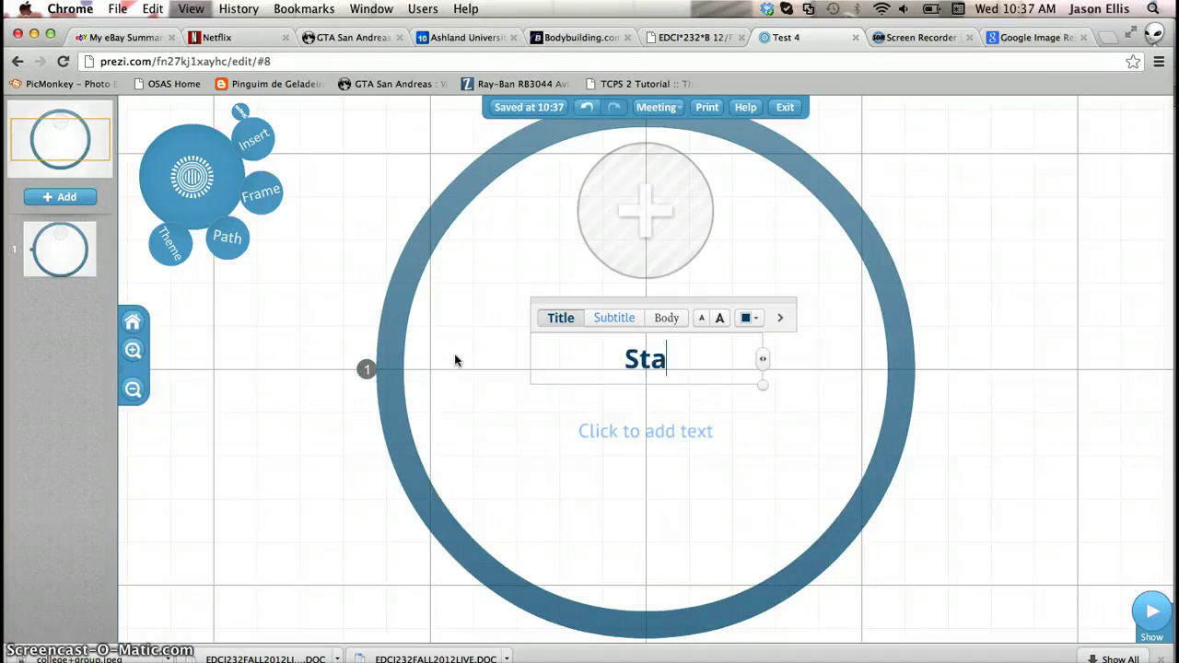
# Type the circle's title so it reads 'Start with an Idea'
pyautogui.write('with n')
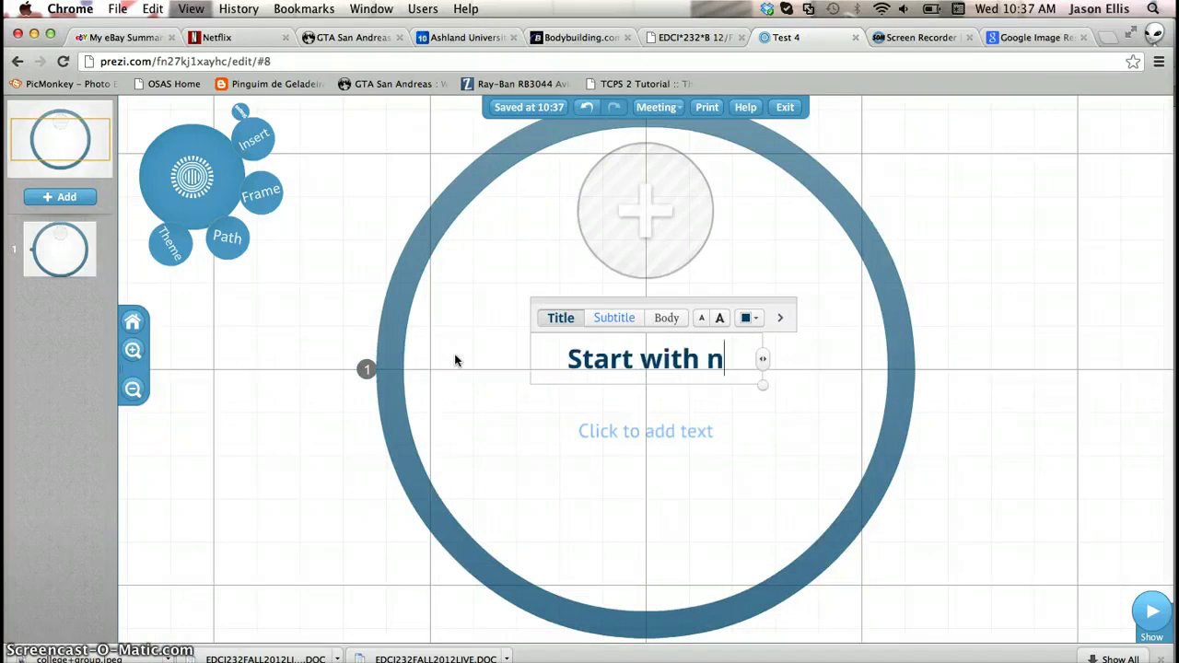
pyautogui.press('BackSpace')
pyautogui.write('an Idea')
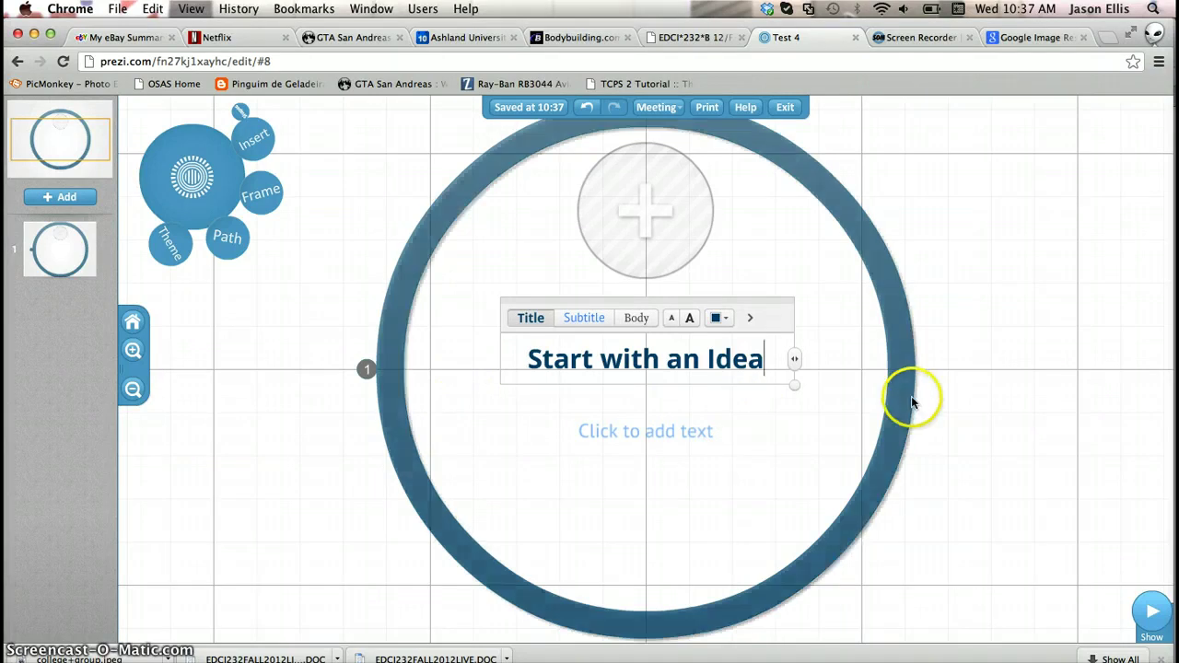
pyautogui.click(133, 350)
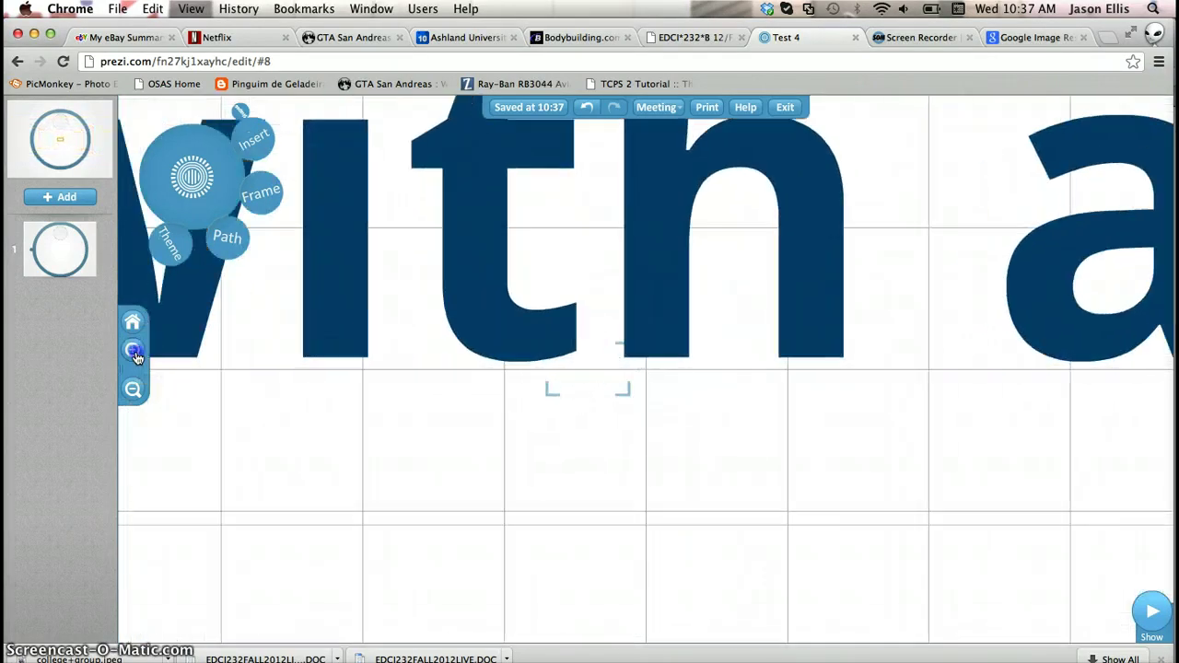
# Zoom in closely on the title lettering, then deselect everything
pyautogui.click(133, 349)
pyautogui.click(512, 306)
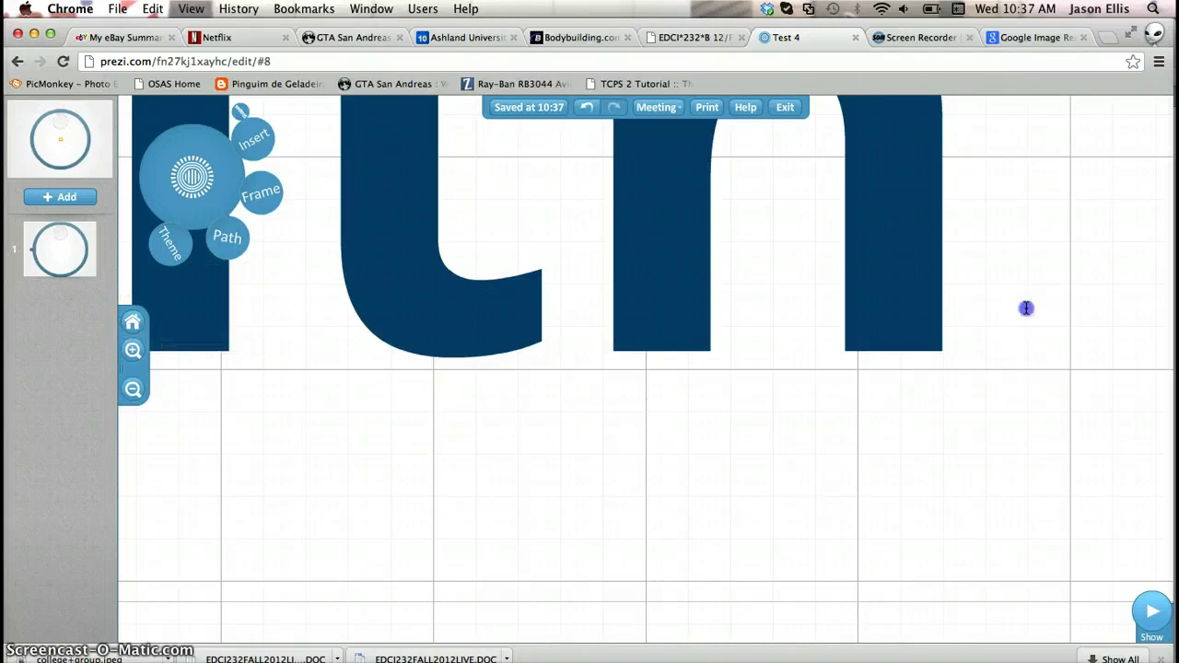
pyautogui.click(1013, 346)
pyautogui.click(745, 501)
pyautogui.click(706, 589)
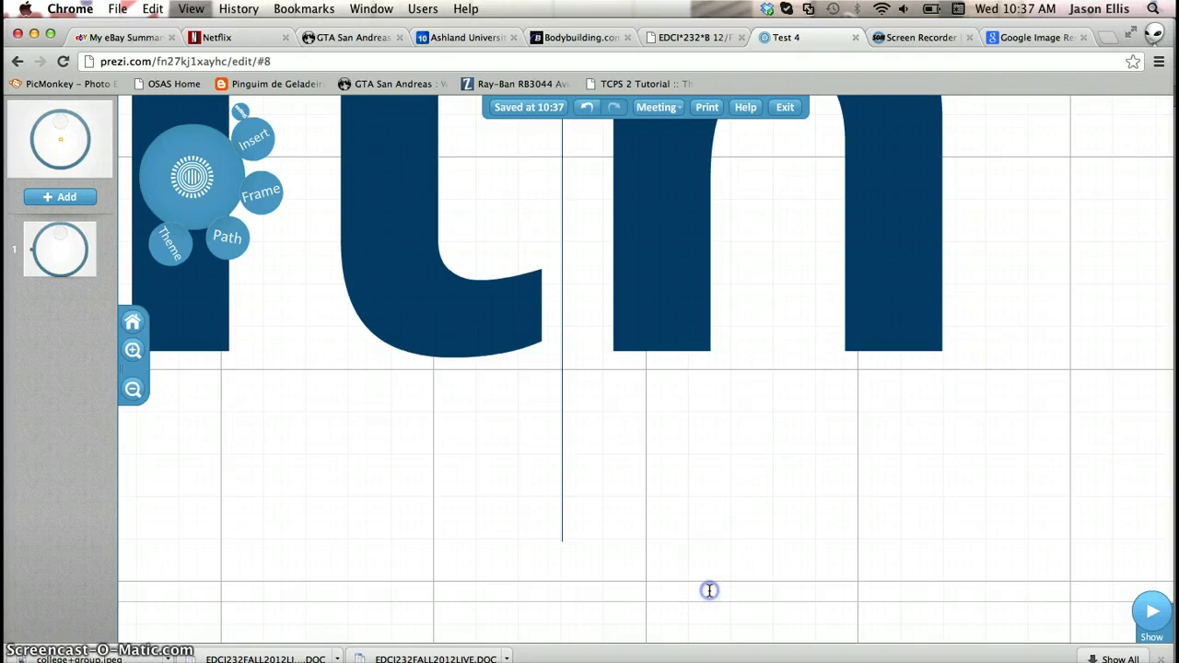
pyautogui.click(133, 350)
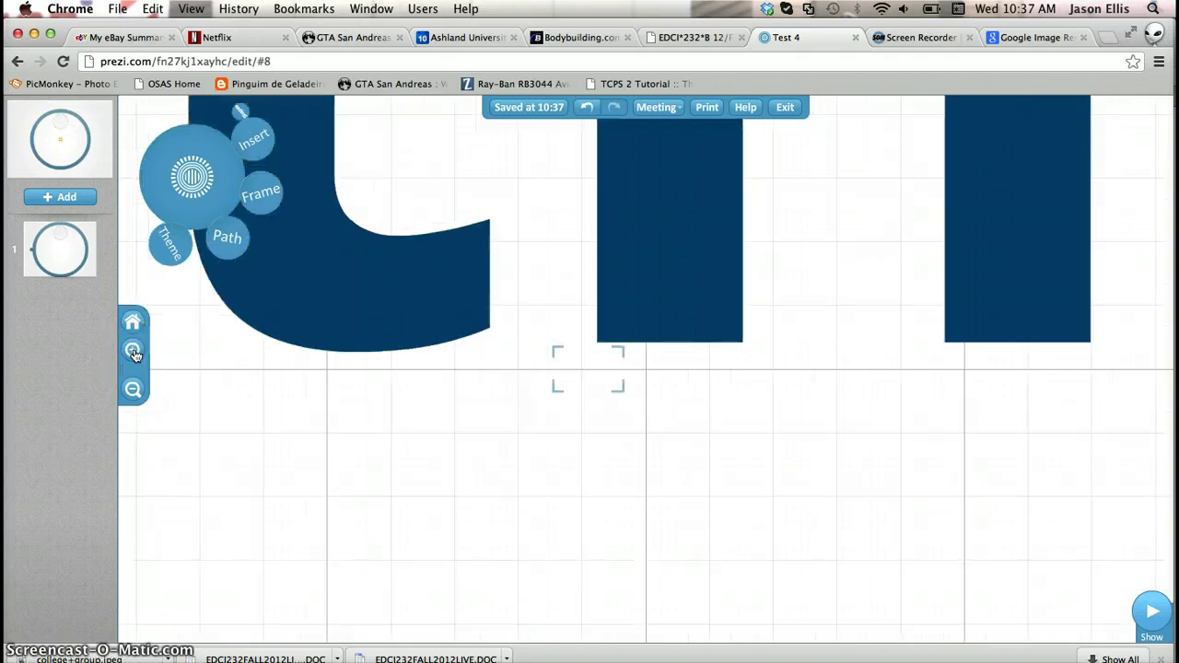
pyautogui.click(671, 462)
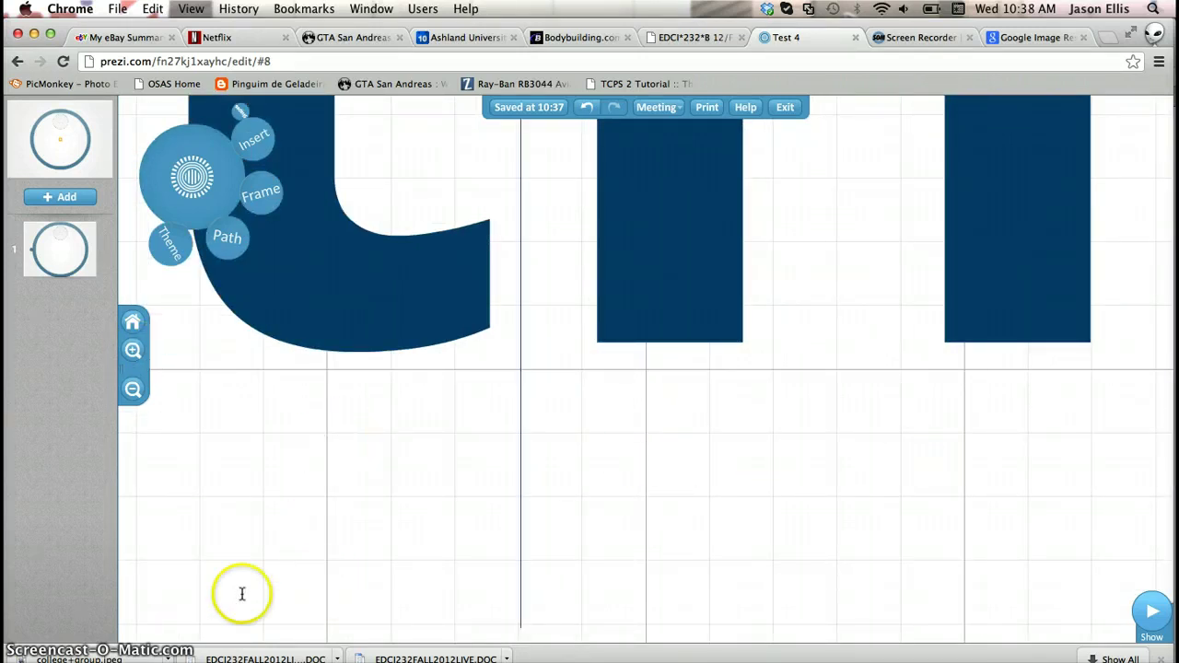
pyautogui.click(221, 571)
# Zoom out, shift the lettering up, and start a text box in the open space below
pyautogui.click(132, 389)
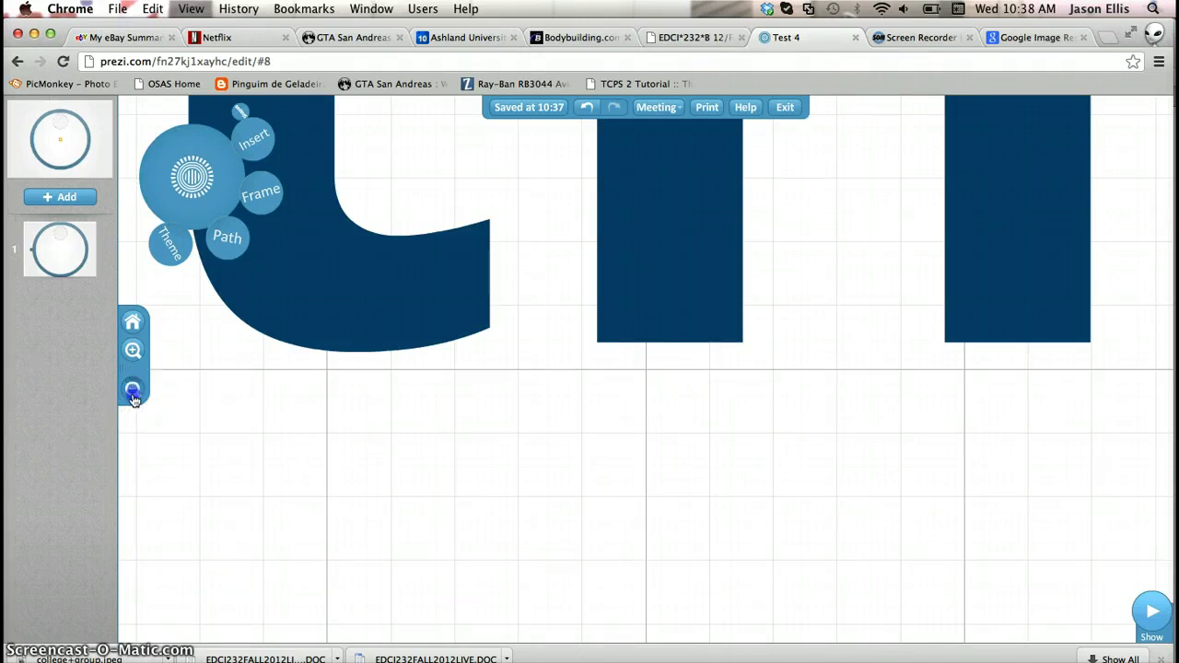
pyautogui.moveTo(318, 613); pyautogui.dragTo(223, 458)
pyautogui.click(559, 505)
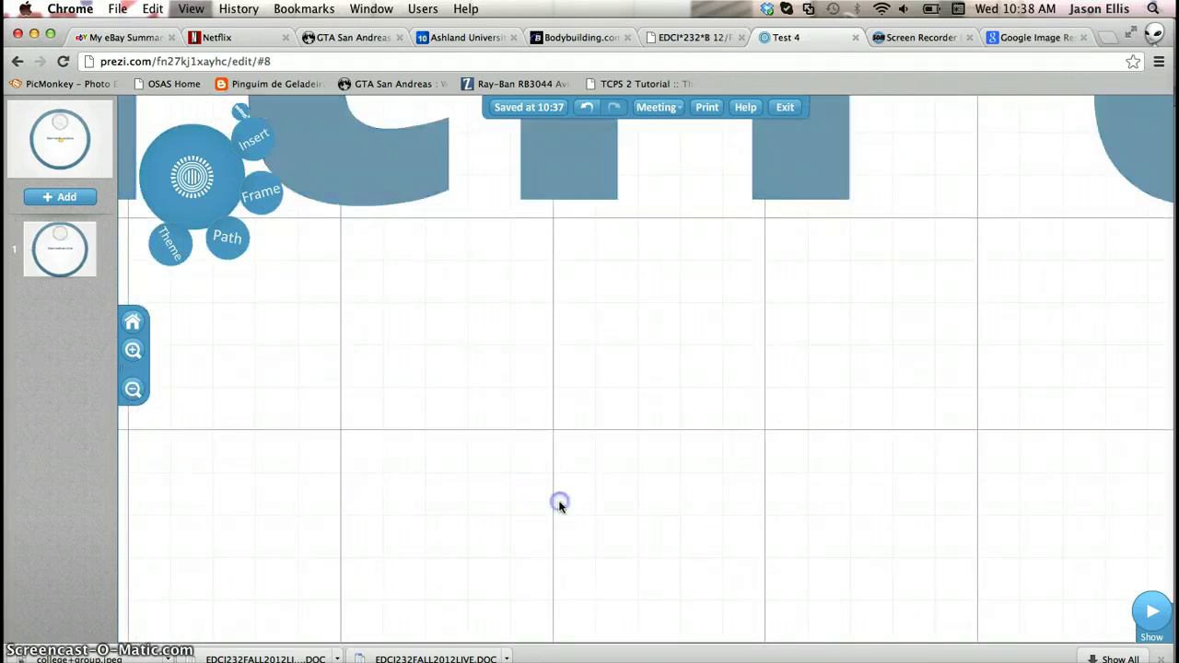
pyautogui.doubleClick(555, 530)
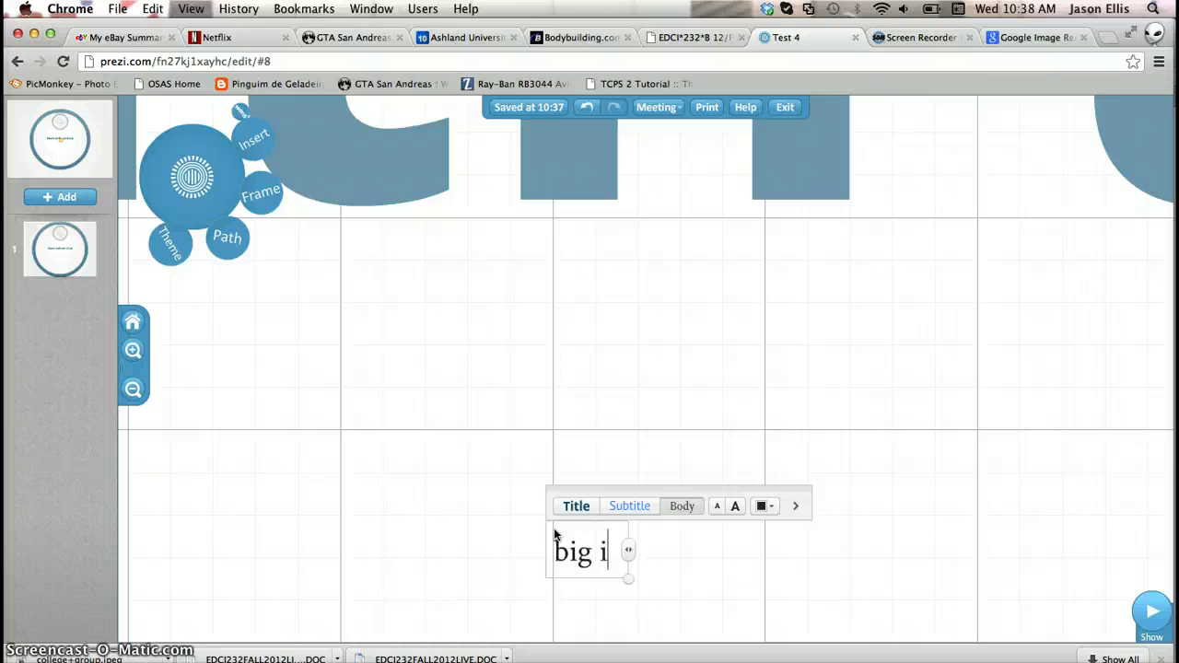
# Type 'big idea', adjust its font size and colour it purple
pyautogui.write('big idea')
pyautogui.moveTo(651, 550); pyautogui.dragTo(555, 553)
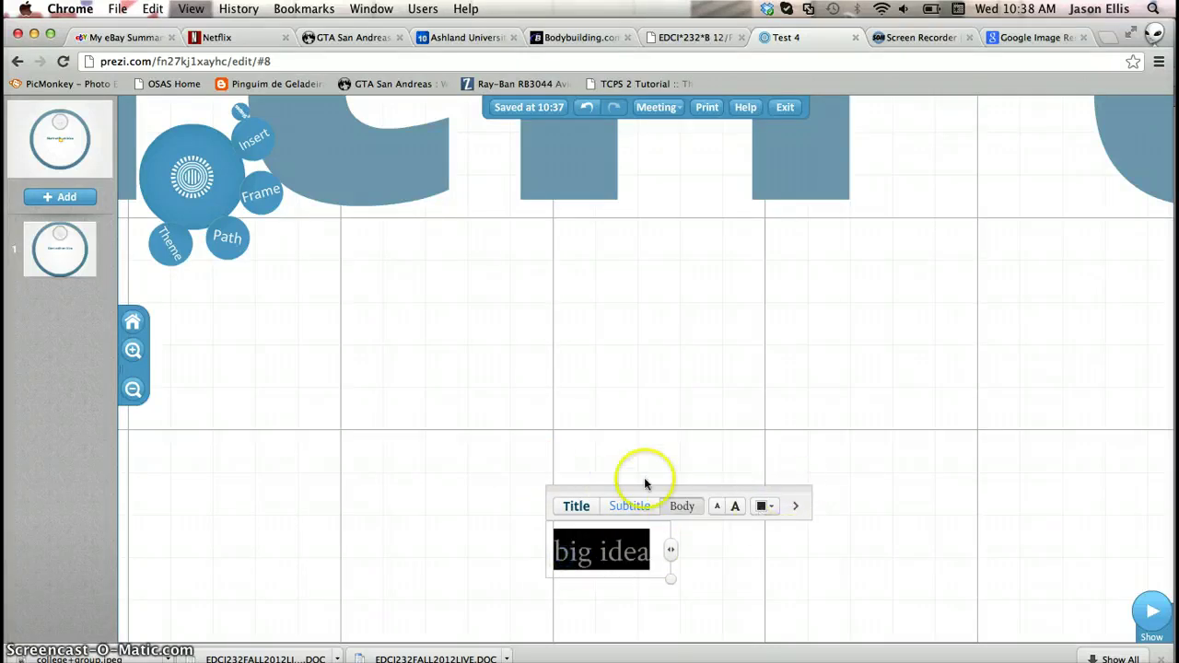
pyautogui.click(735, 508)
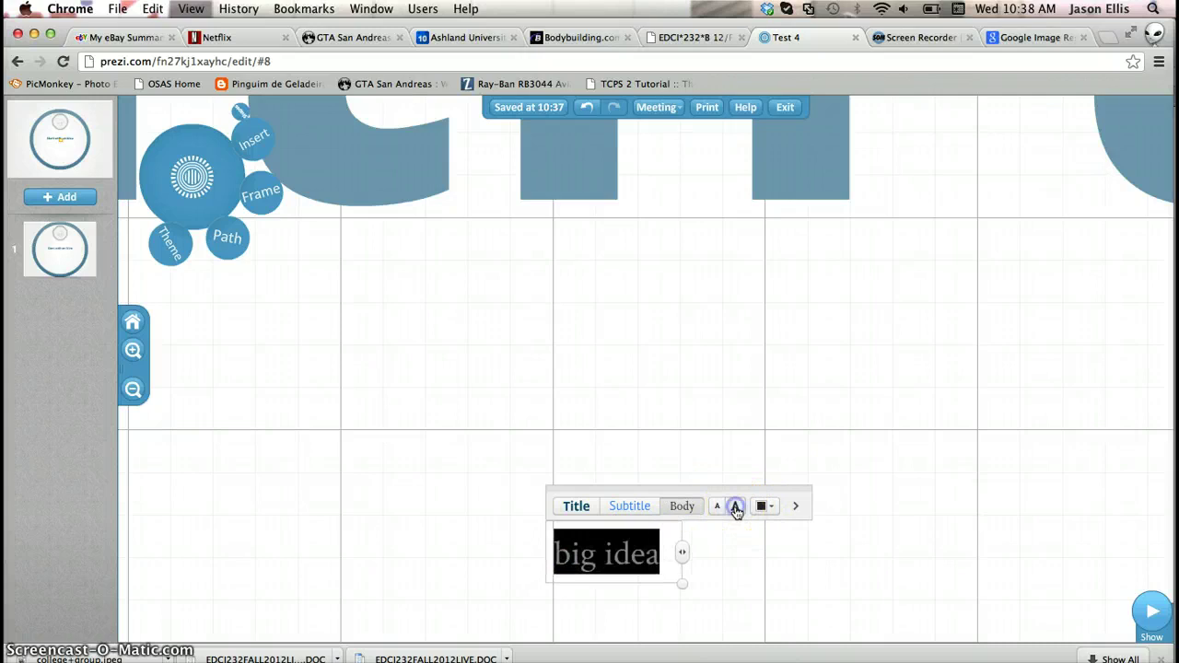
pyautogui.click(717, 508)
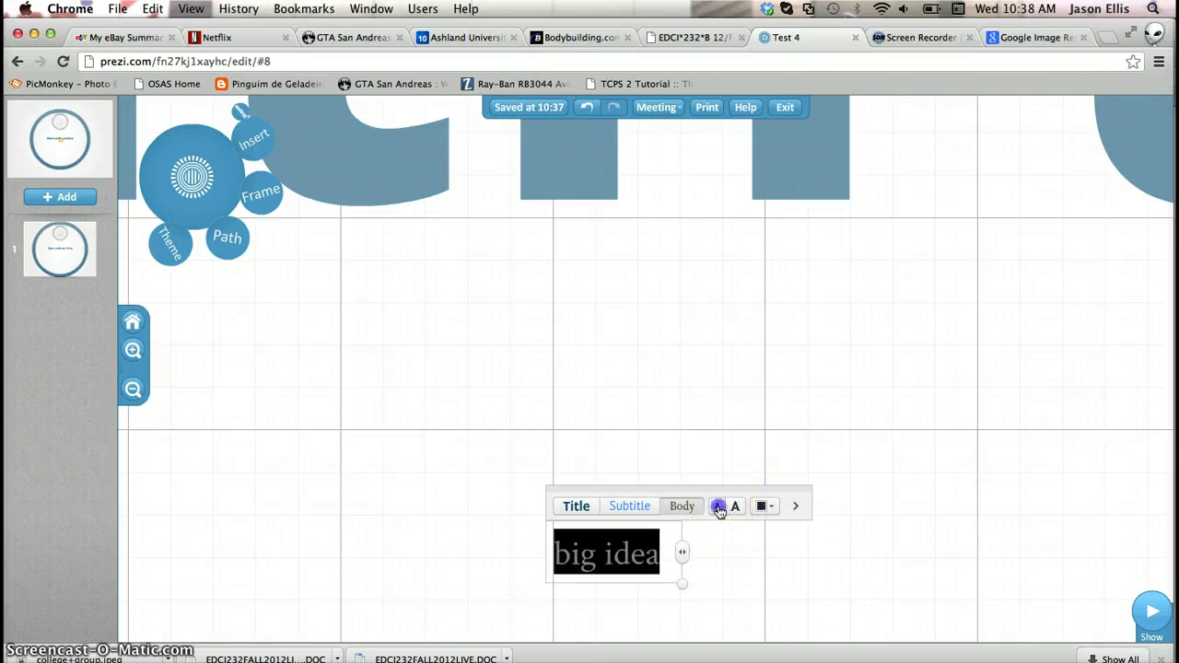
pyautogui.click(777, 509)
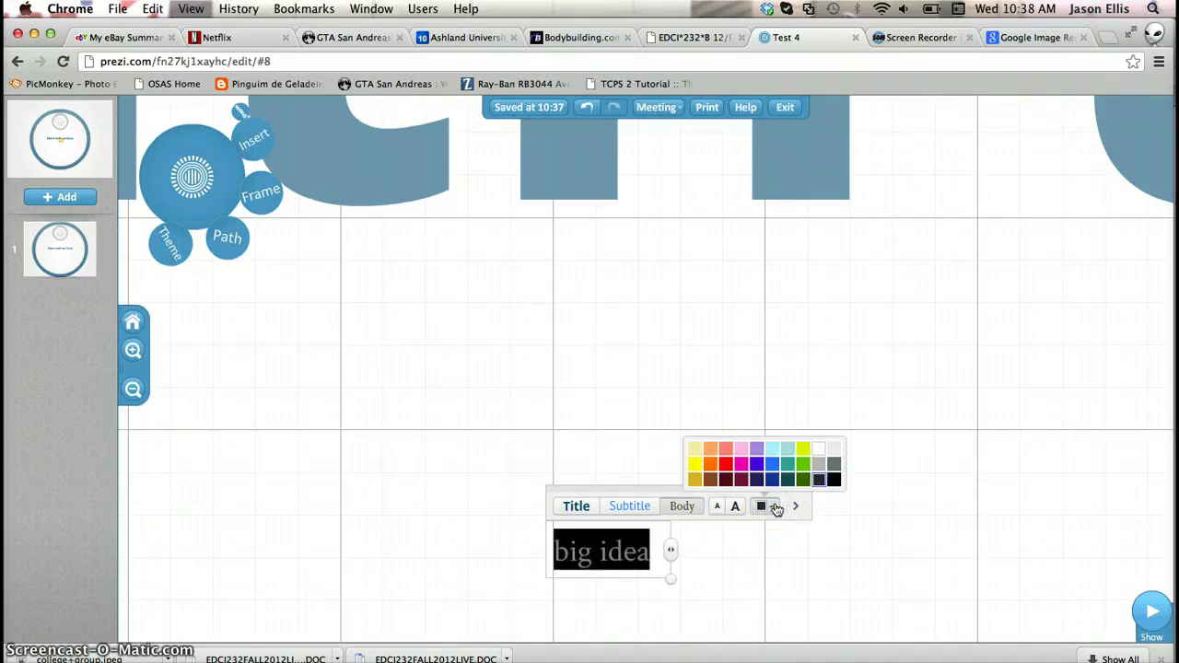
pyautogui.click(757, 464)
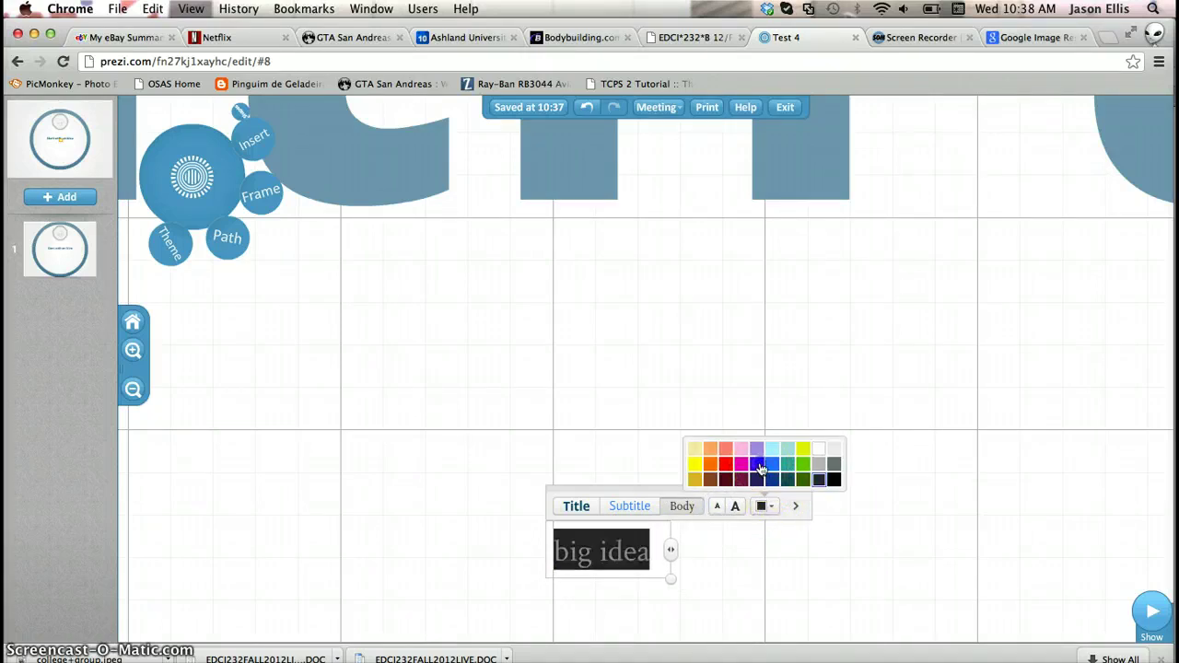
pyautogui.click(797, 507)
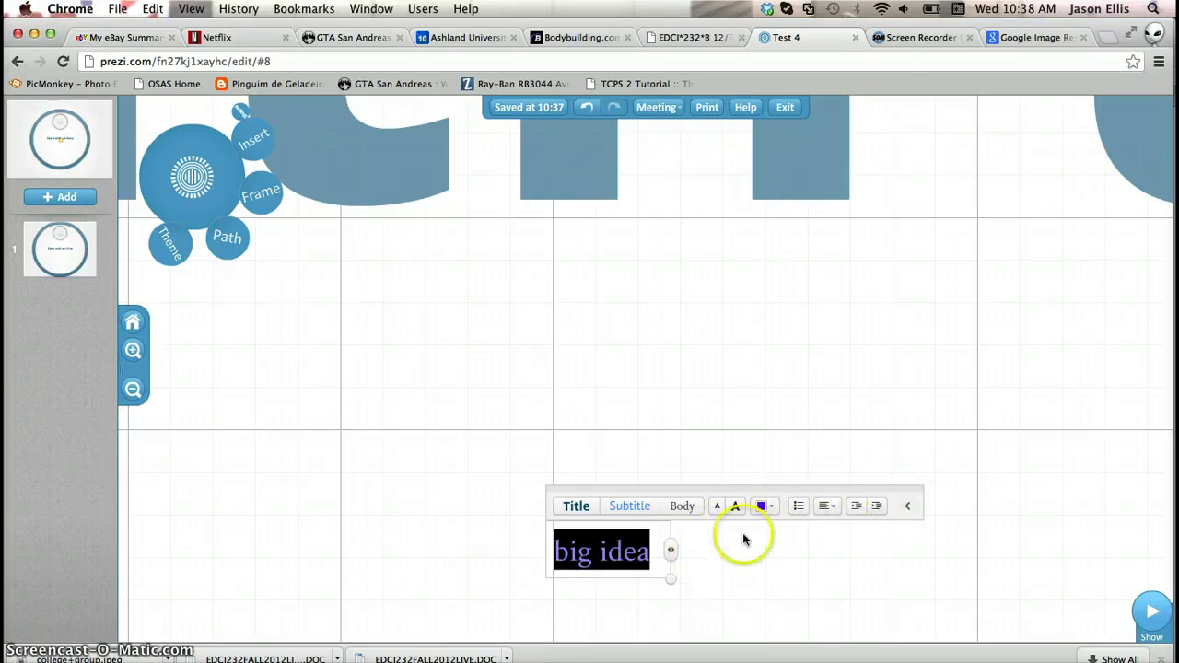
pyautogui.click(879, 553)
# Scale up the 'big idea' text and place it inside the arch of the letter n
pyautogui.click(623, 566)
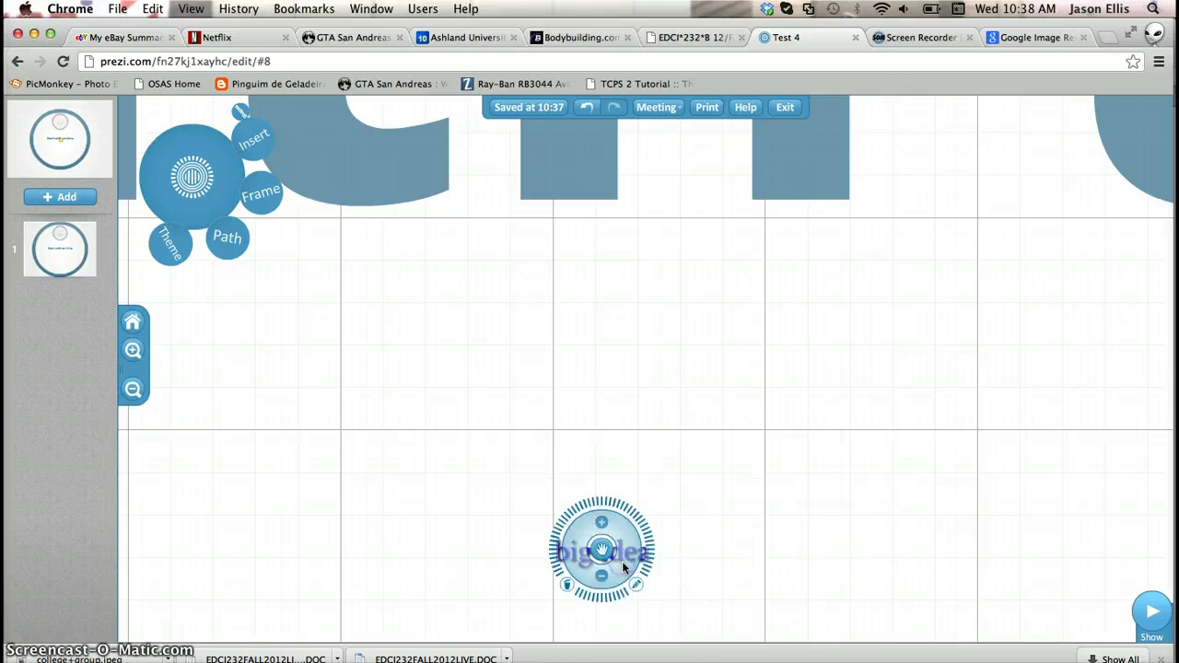
pyautogui.moveTo(623, 551); pyautogui.dragTo(689, 166)
pyautogui.click(621, 513)
pyautogui.moveTo(885, 340); pyautogui.dragTo(877, 582)
pyautogui.click(710, 453)
pyautogui.moveTo(679, 410); pyautogui.dragTo(685, 306)
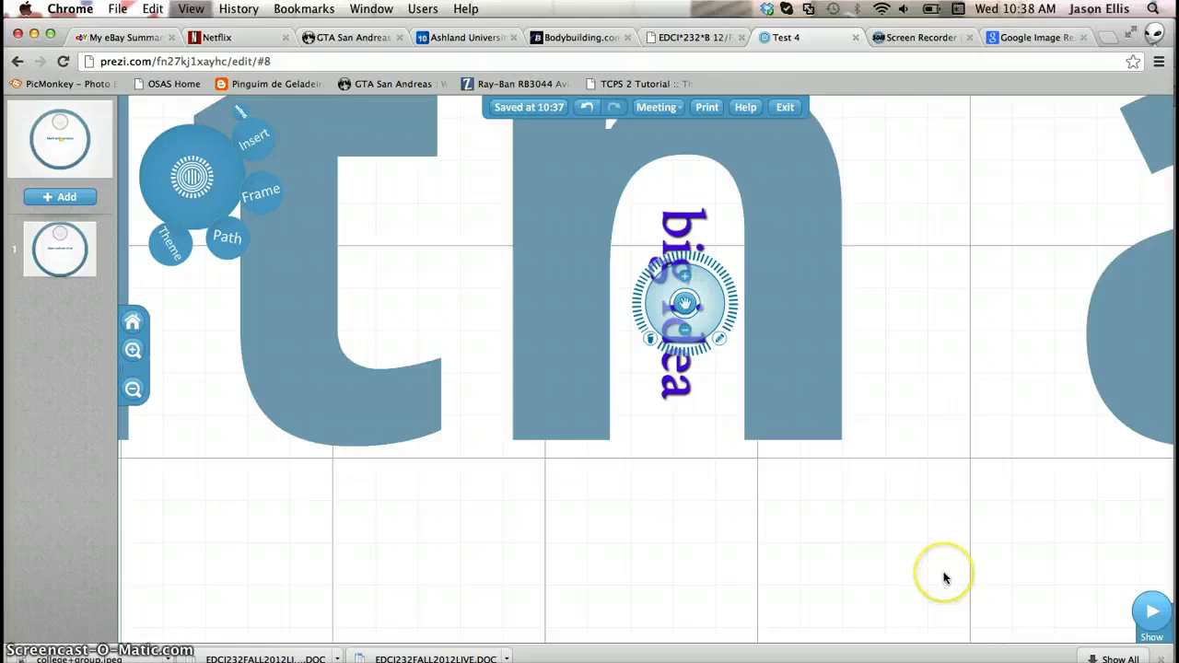
# Zoom out to the circle frame and shift it to the left side of the screen
pyautogui.click(133, 389)
pyautogui.click(133, 389)
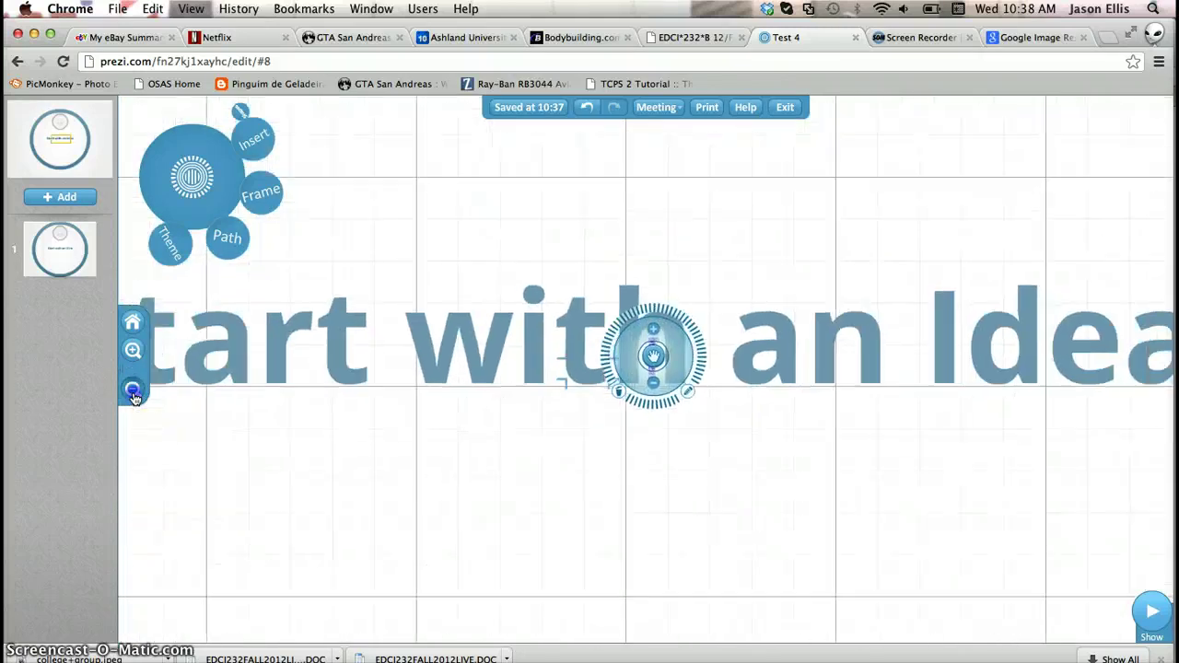
pyautogui.click(133, 389)
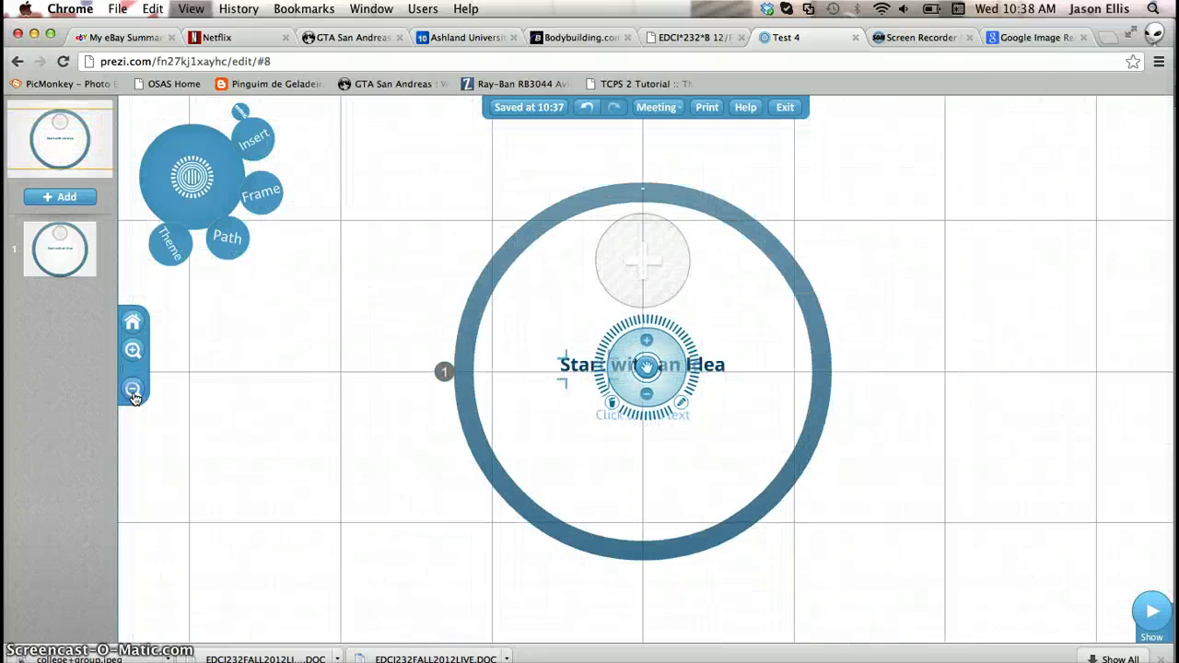
pyautogui.click(132, 389)
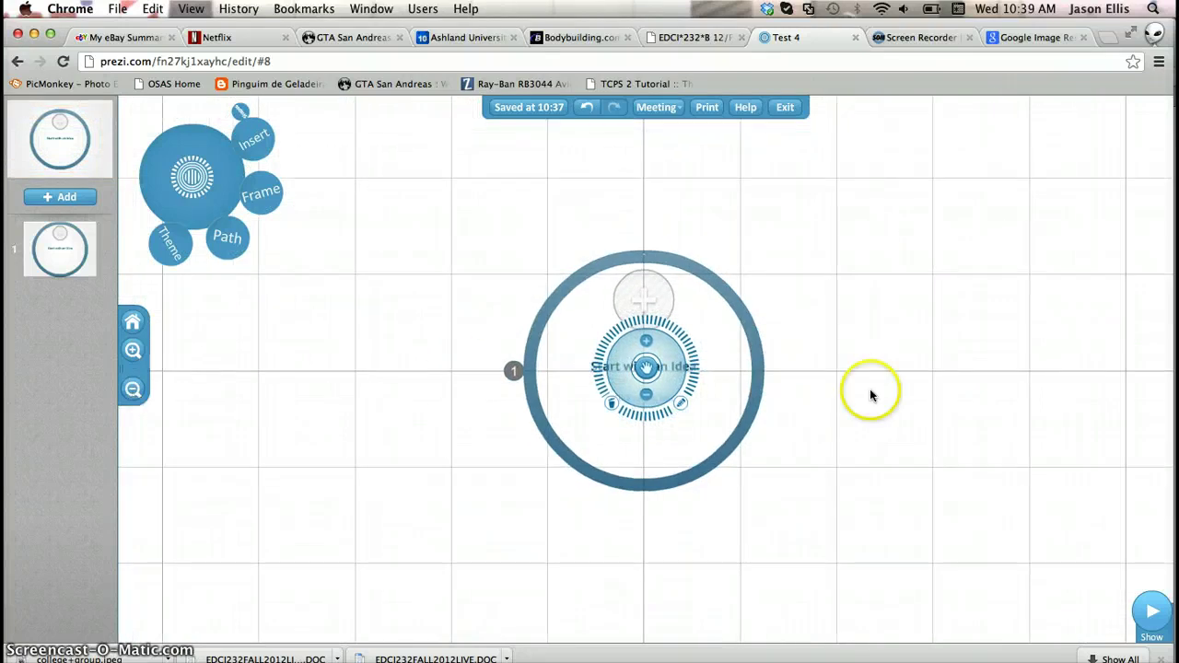
pyautogui.moveTo(1016, 387); pyautogui.dragTo(639, 395)
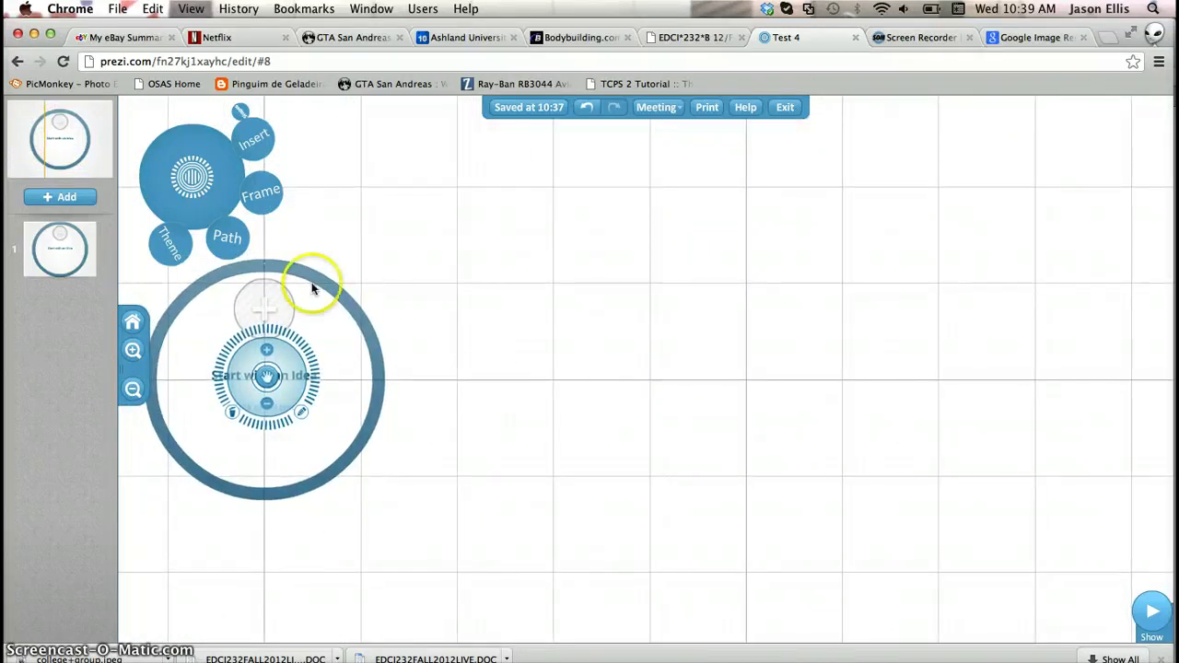
pyautogui.click(263, 144)
# Draw a rectangle right of the circle, try a dark-blue fill, then revert to an outline
pyautogui.click(250, 121)
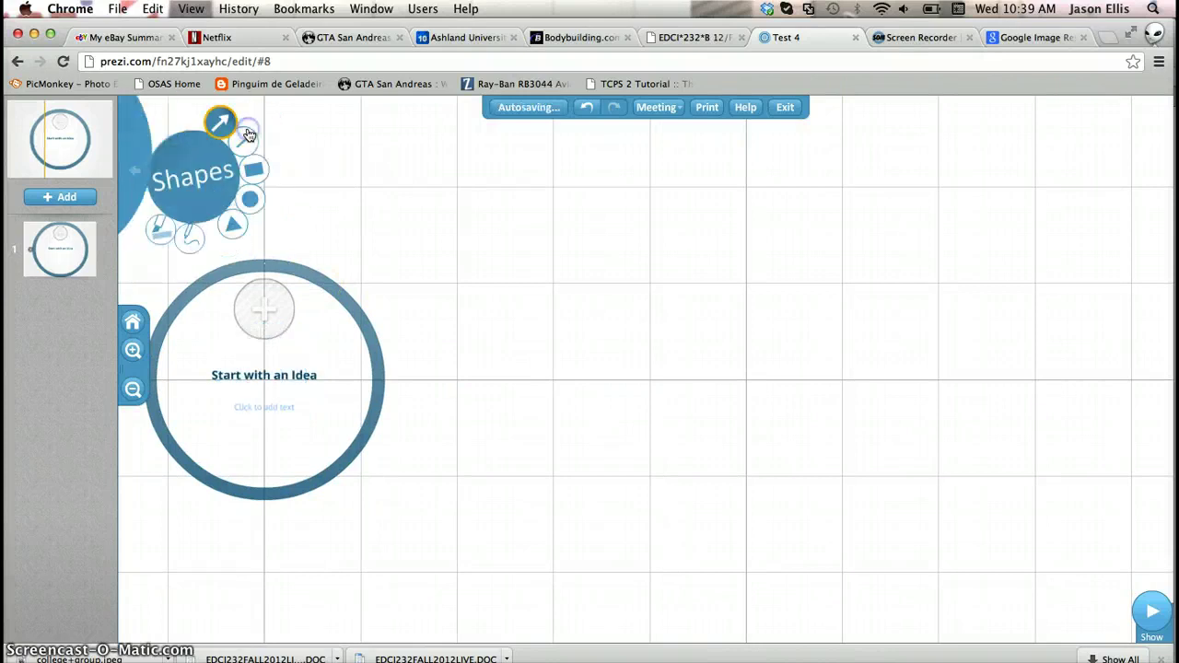
pyautogui.click(279, 177)
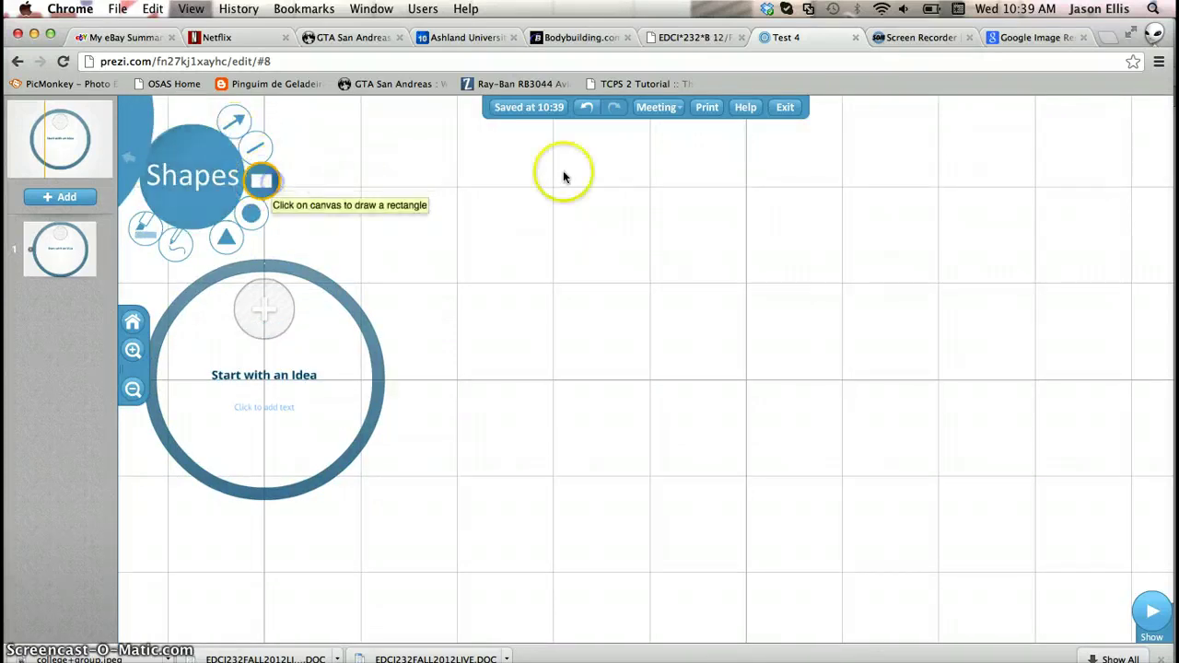
pyautogui.moveTo(546, 160)
pyautogui.mouseDown()
pyautogui.moveTo(735, 232)
pyautogui.moveTo(742, 274)
pyautogui.mouseUp()
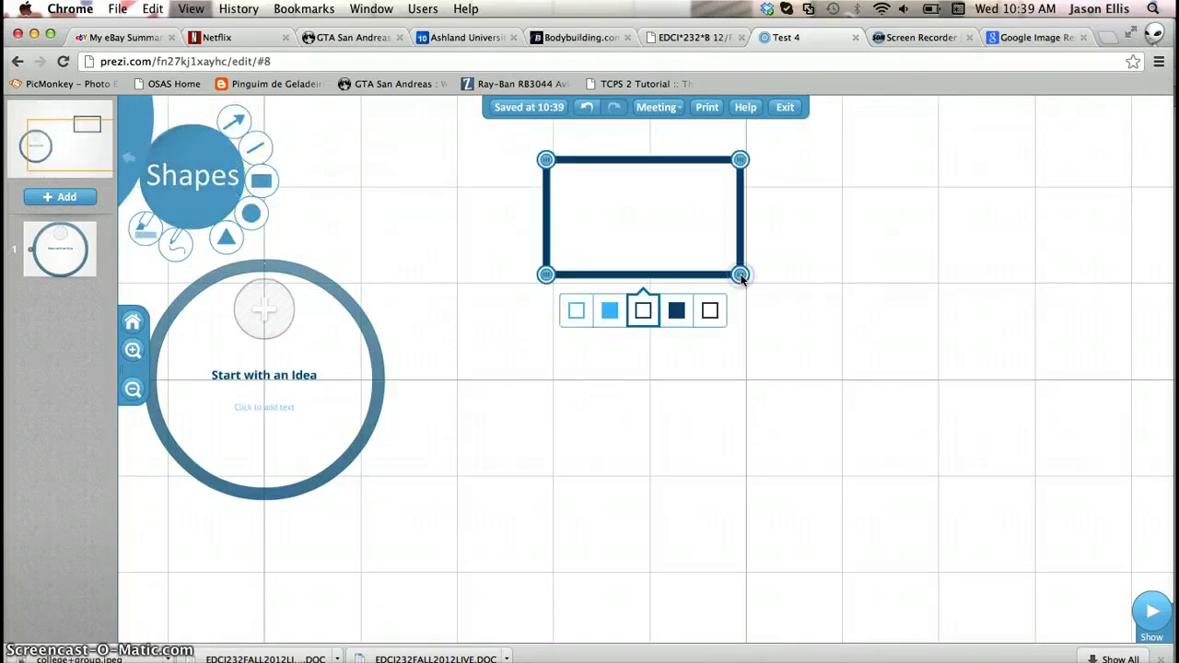
pyautogui.click(682, 318)
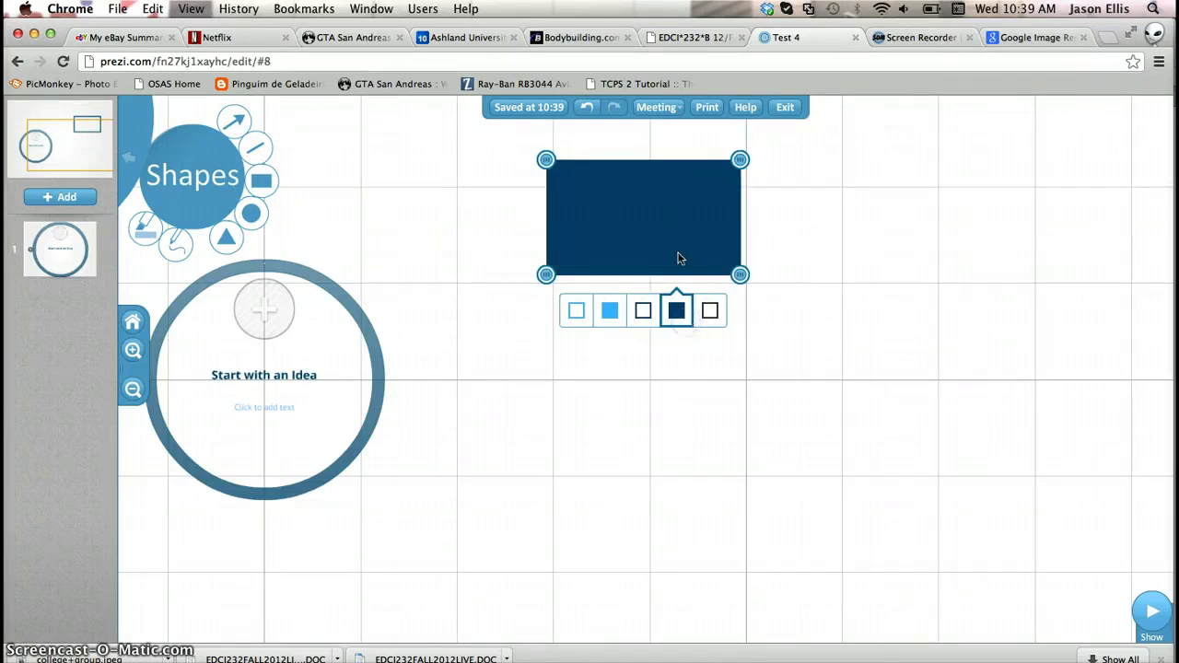
pyautogui.click(626, 247)
pyautogui.click(710, 247)
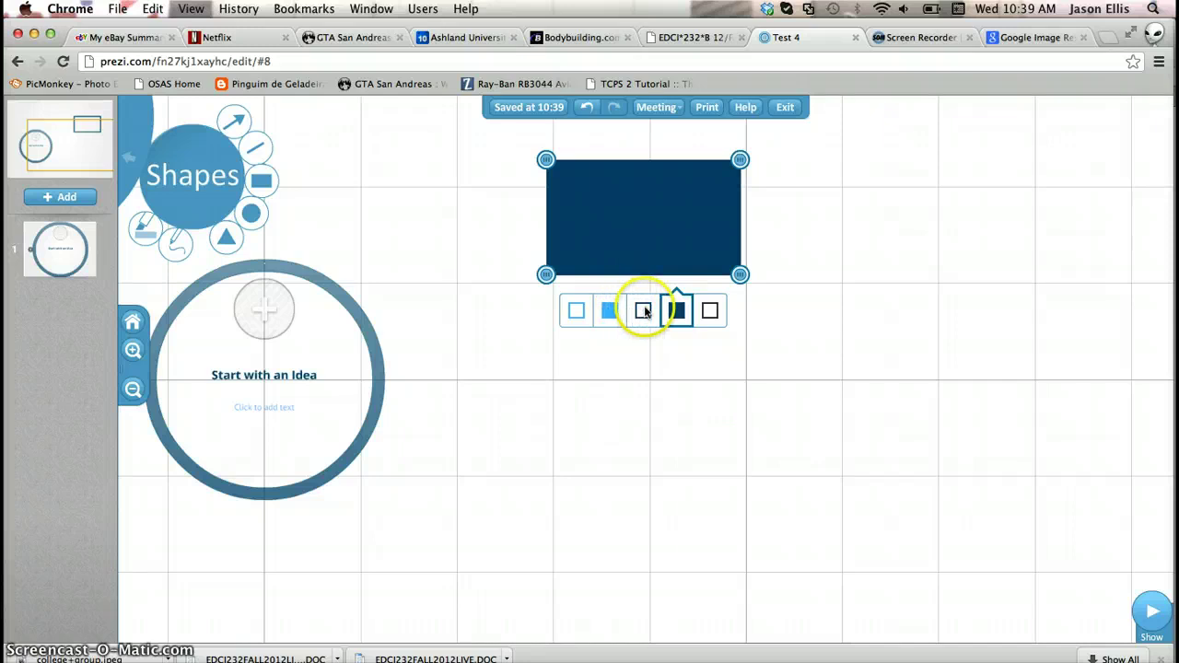
pyautogui.click(261, 180)
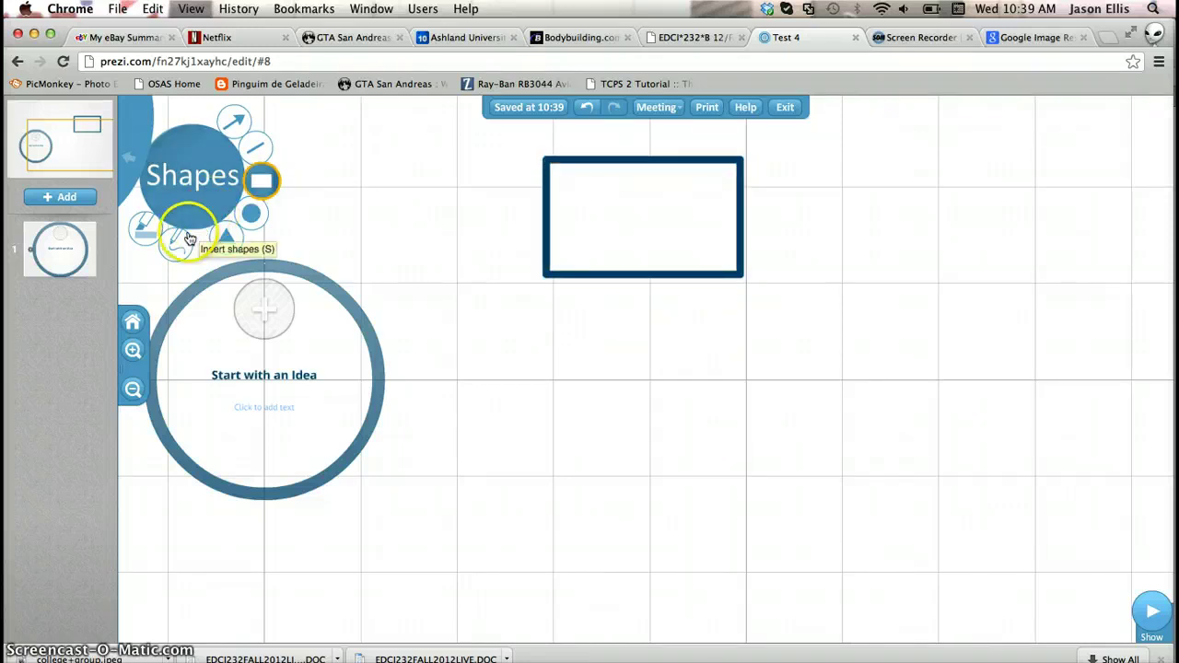
# Draw a freehand squiggle, then add and delete a highlighter stroke beneath it
pyautogui.click(170, 241)
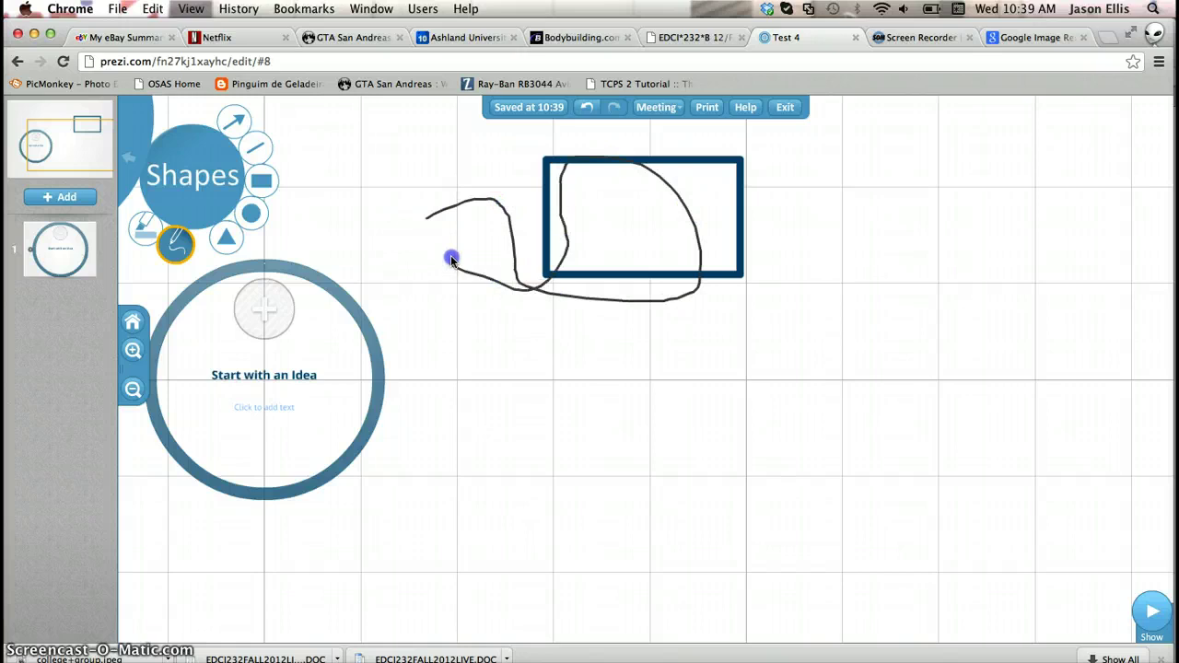
pyautogui.click(145, 235)
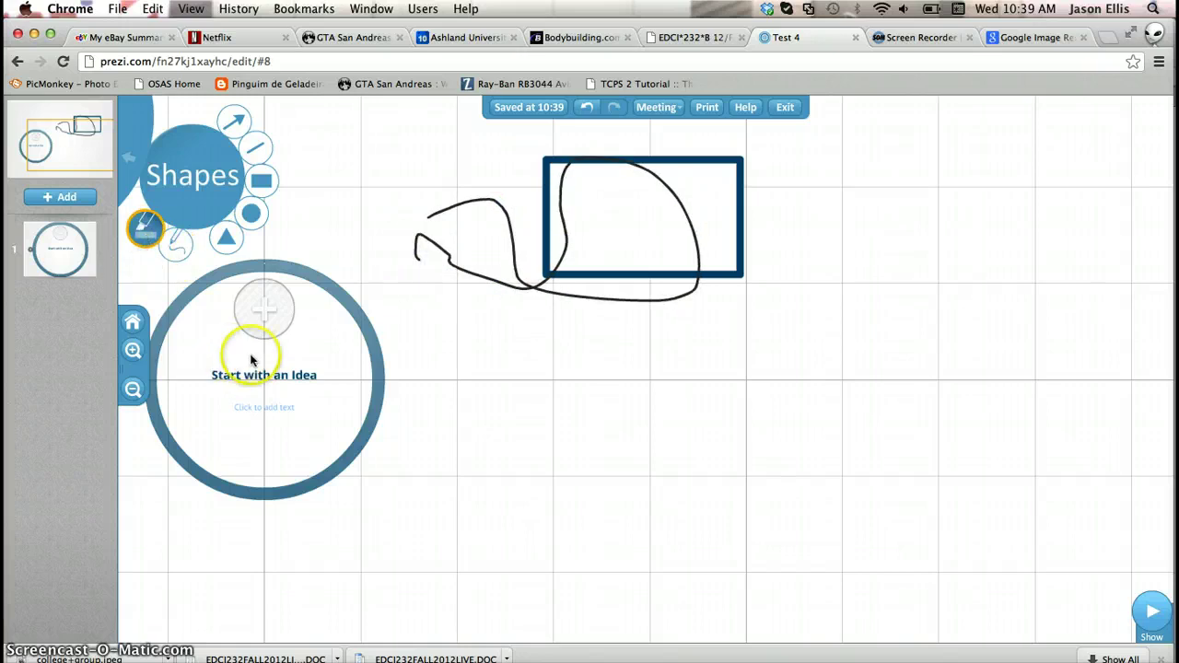
pyautogui.moveTo(535, 317); pyautogui.dragTo(687, 317)
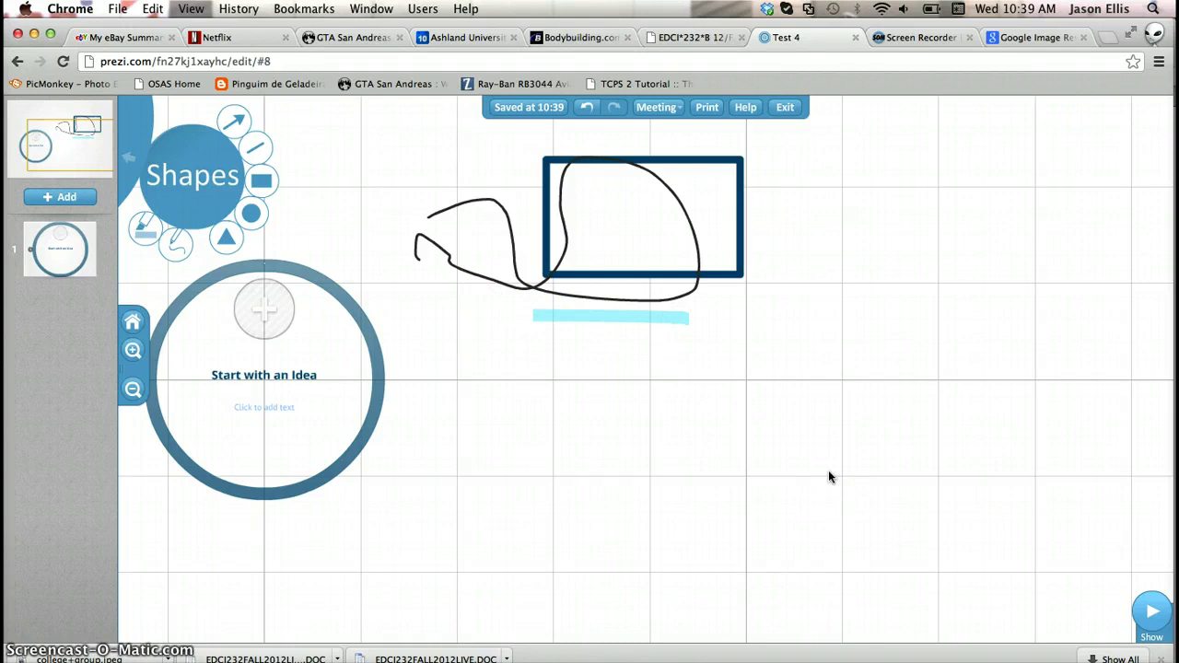
pyautogui.click(625, 318)
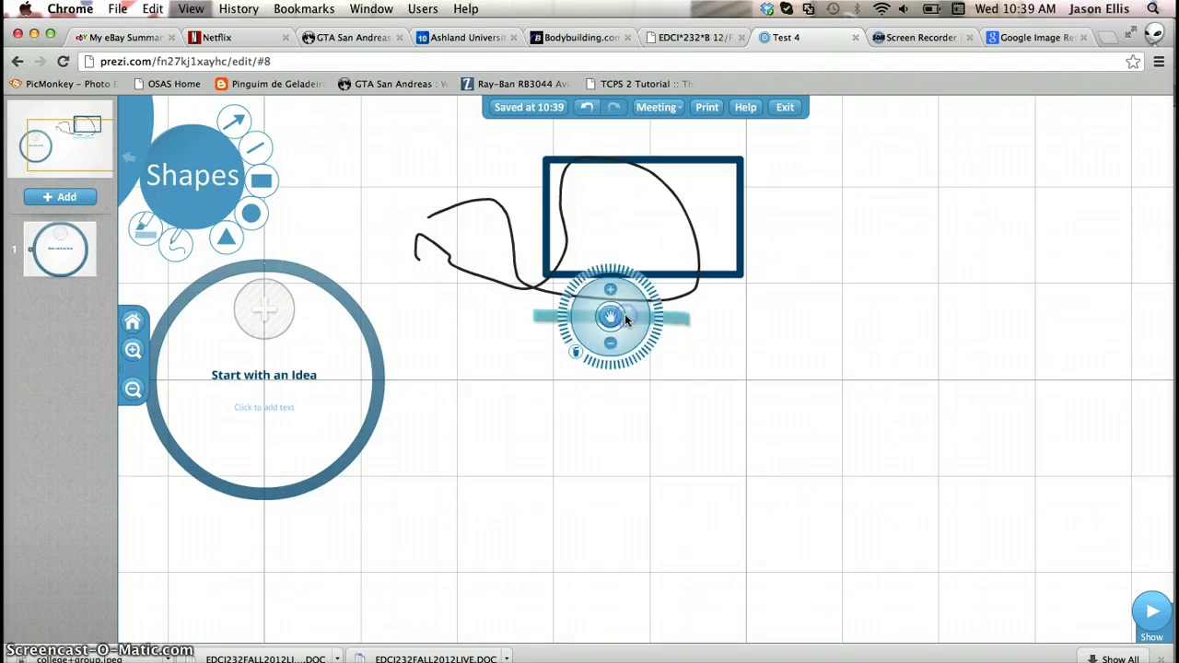
pyautogui.click(581, 354)
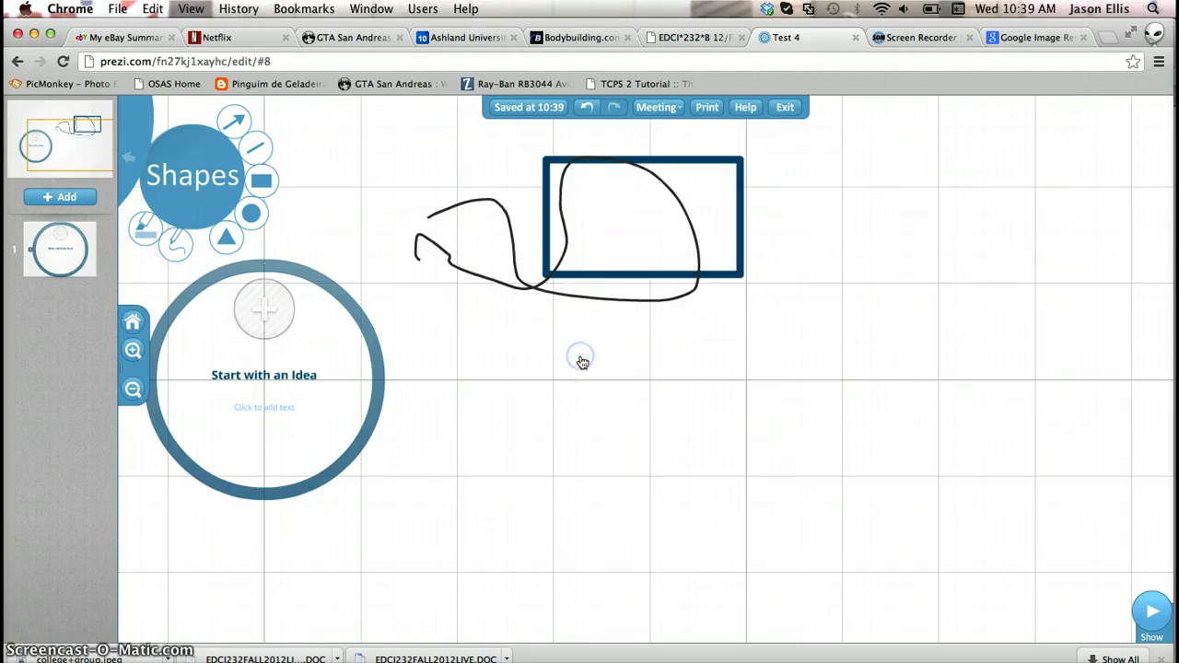
# Reselect the rectangle for styling and start a new text box beside it
pyautogui.click(565, 249)
pyautogui.click(565, 248)
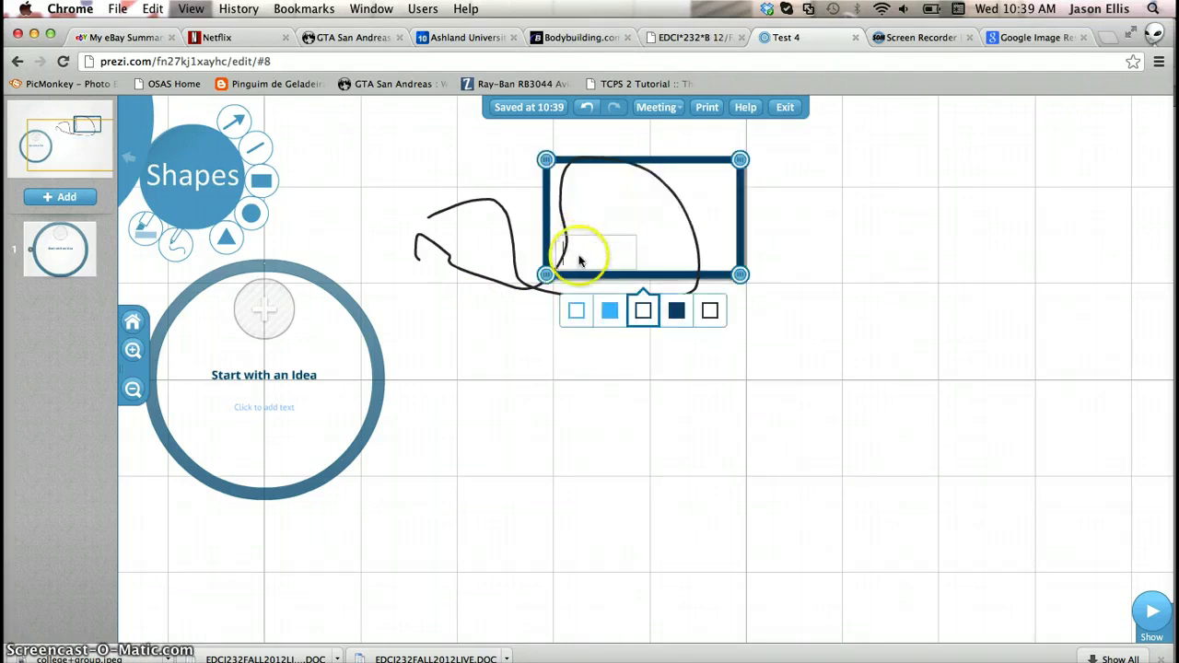
pyautogui.click(522, 284)
# Select and delete the freehand scribble
pyautogui.doubleClick(525, 282)
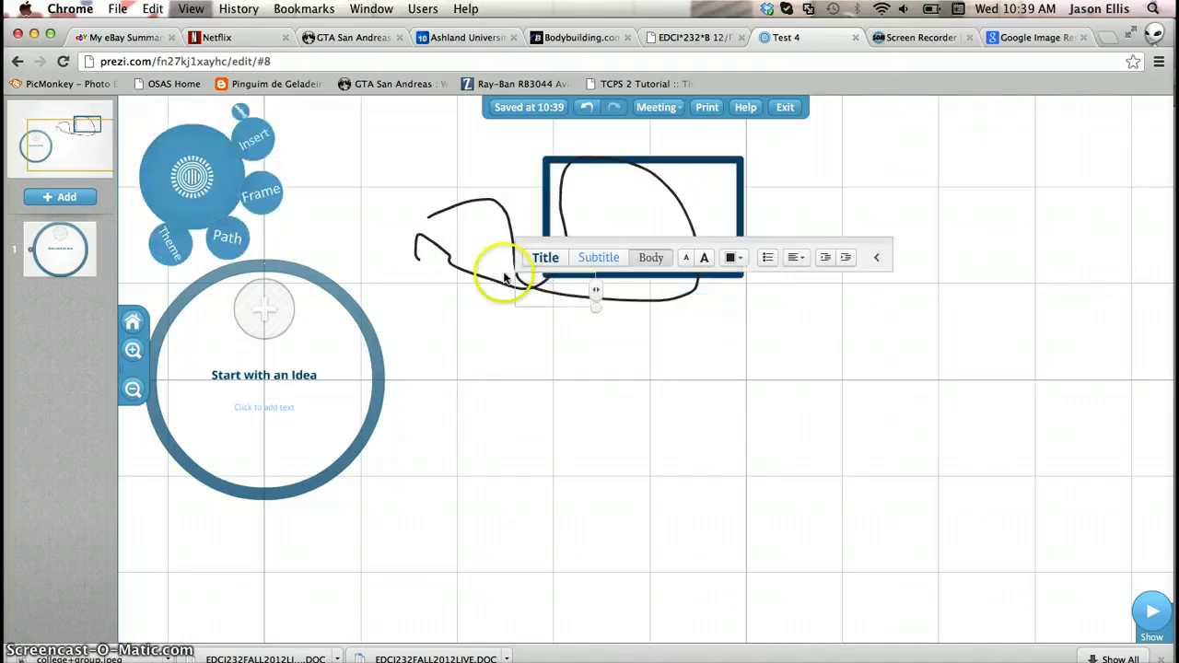
pyautogui.click(498, 286)
pyautogui.click(527, 266)
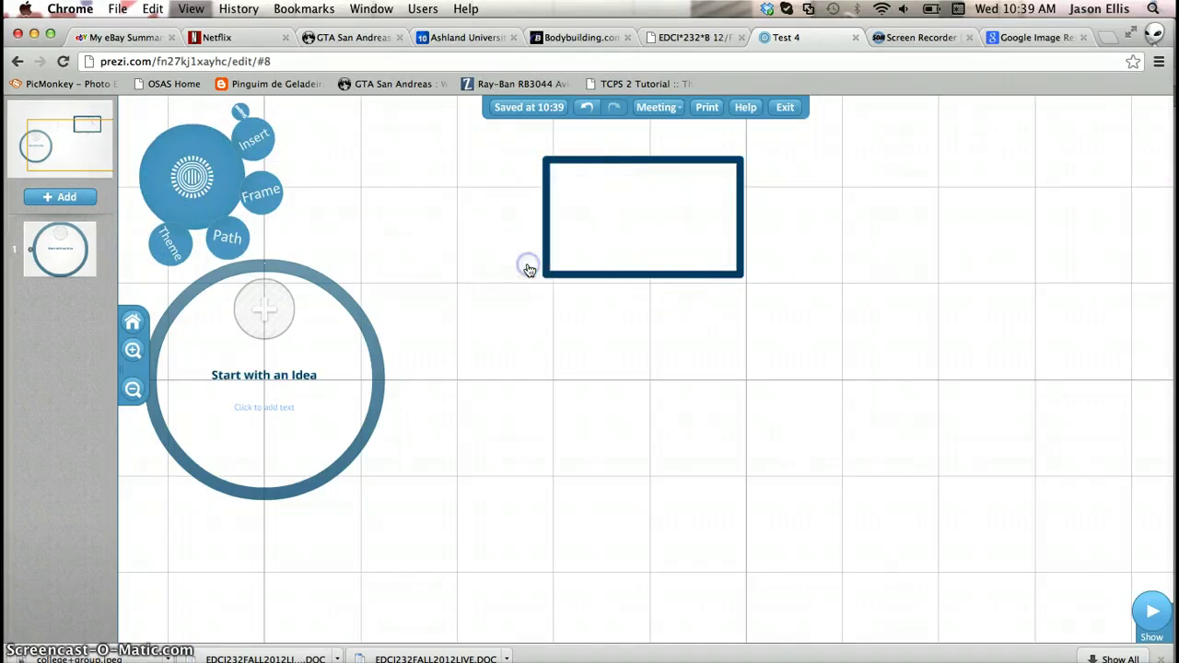
# Change the rectangle's outline to black, then delete the rectangle
pyautogui.click(548, 267)
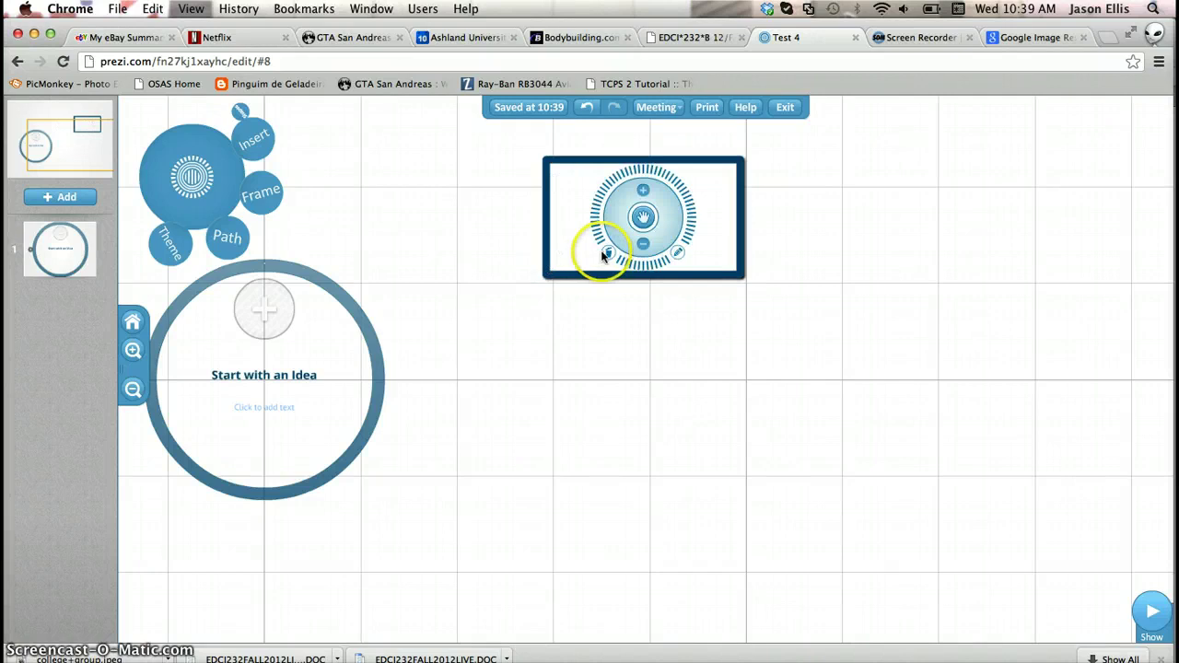
pyautogui.click(678, 255)
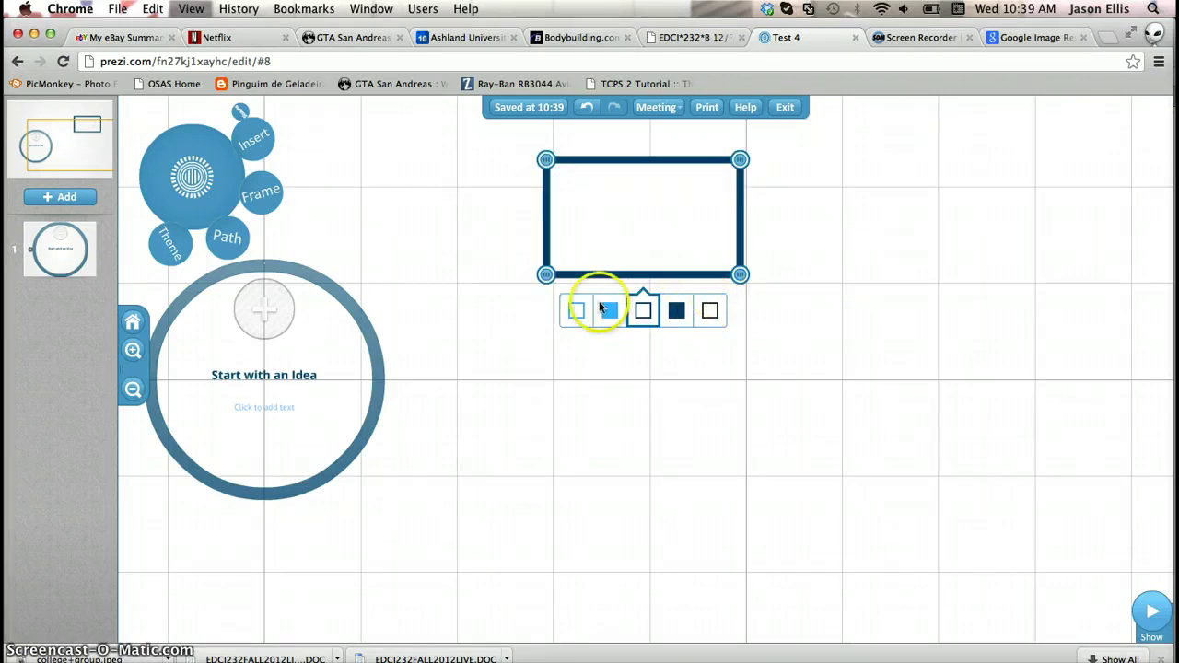
pyautogui.click(708, 312)
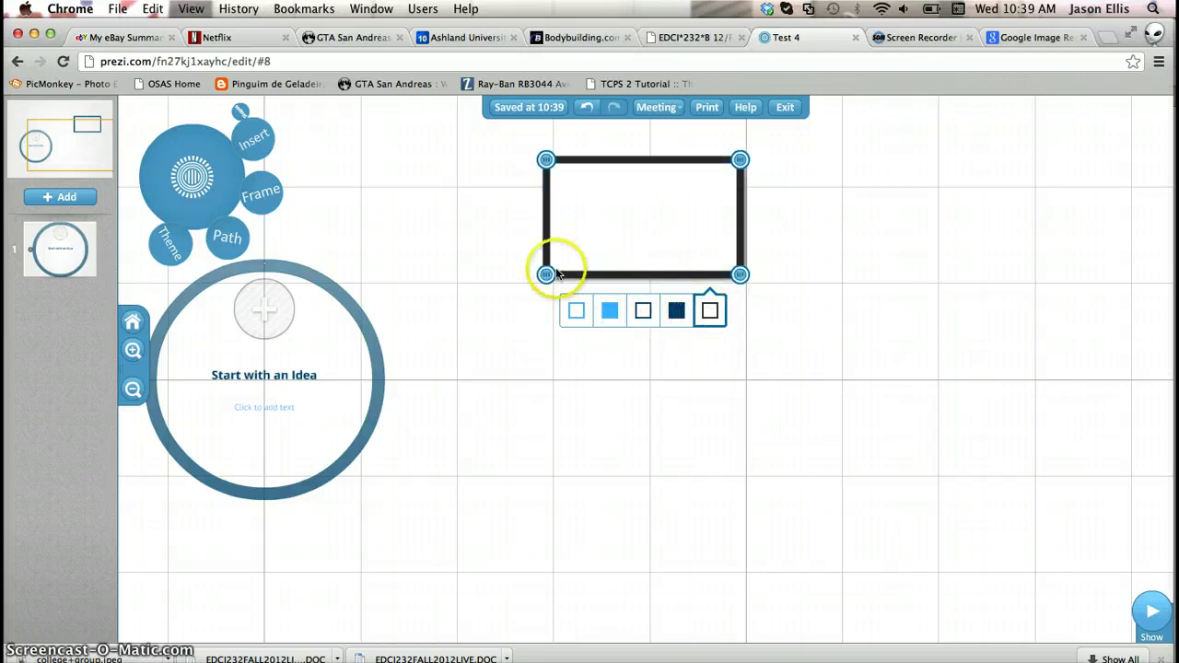
pyautogui.click(602, 275)
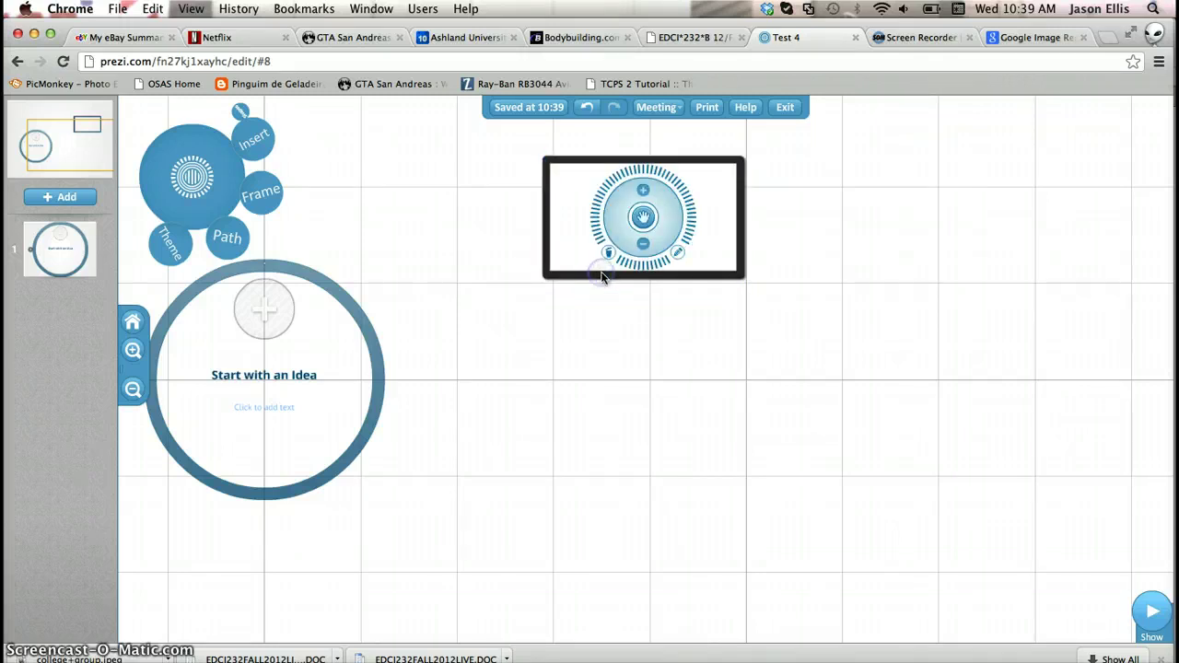
pyautogui.click(611, 255)
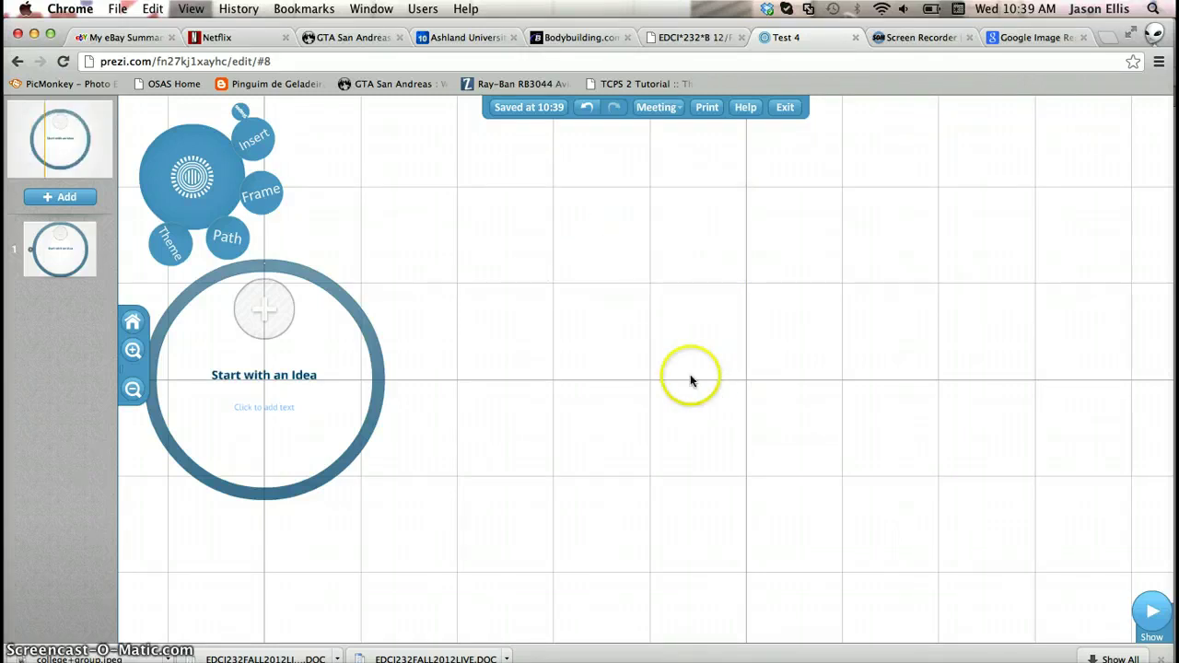
# Insert the Pyramid diagram (tiers One to Four) up and right of the circle
pyautogui.click(256, 143)
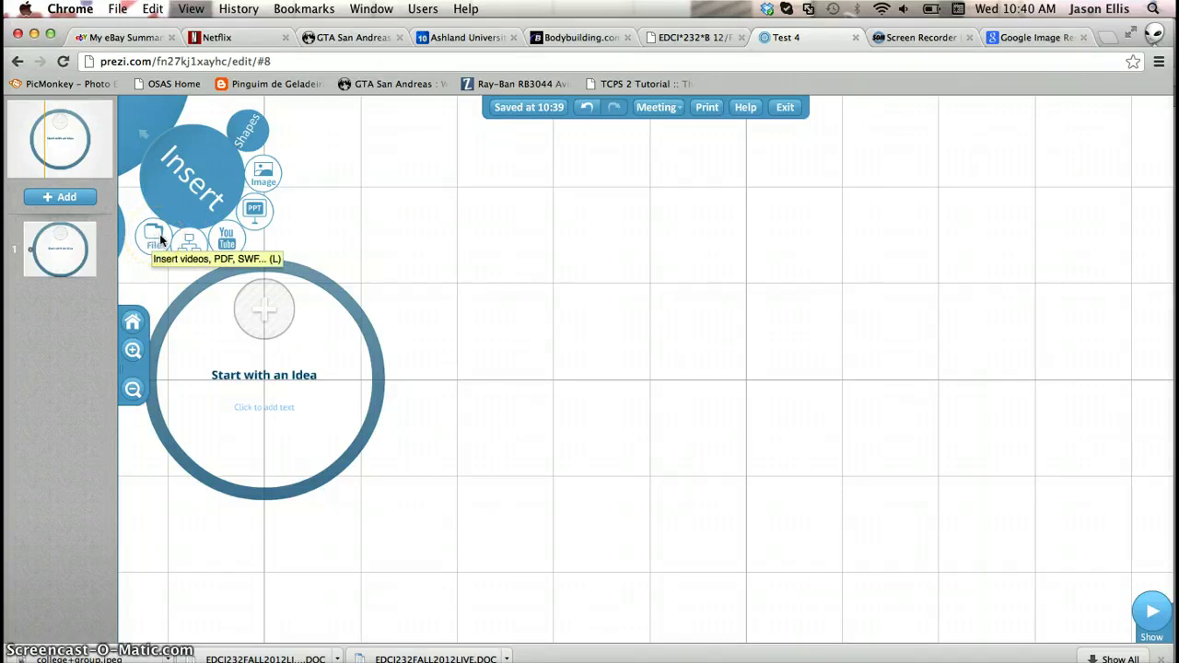
pyautogui.click(189, 245)
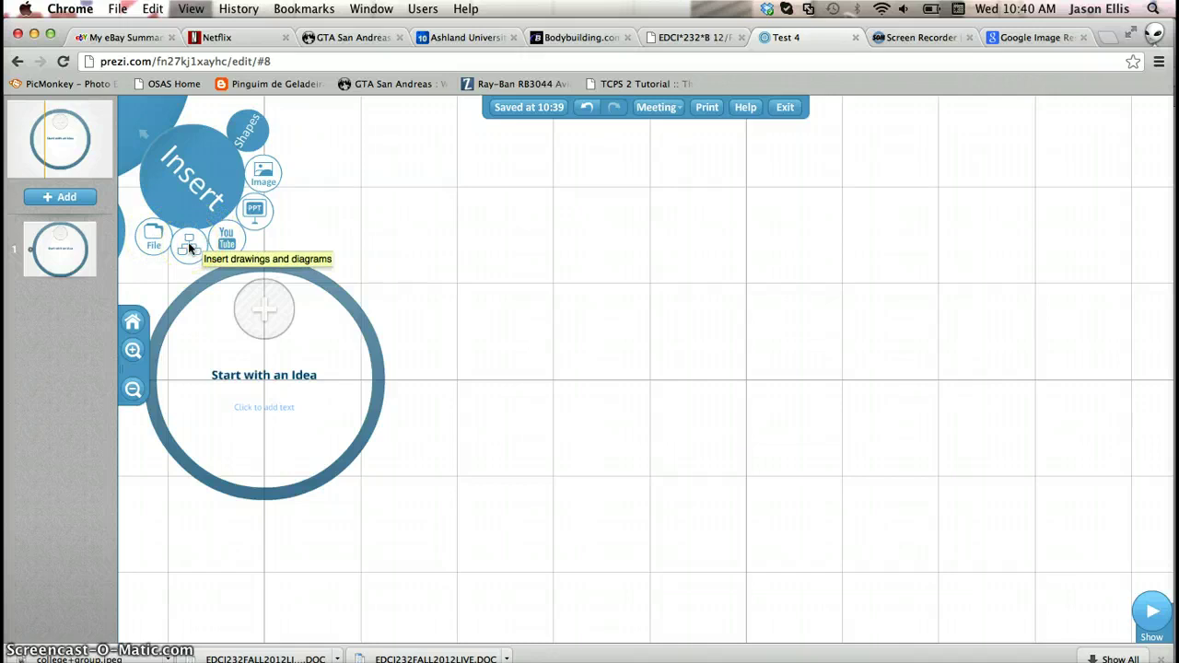
pyautogui.click(188, 243)
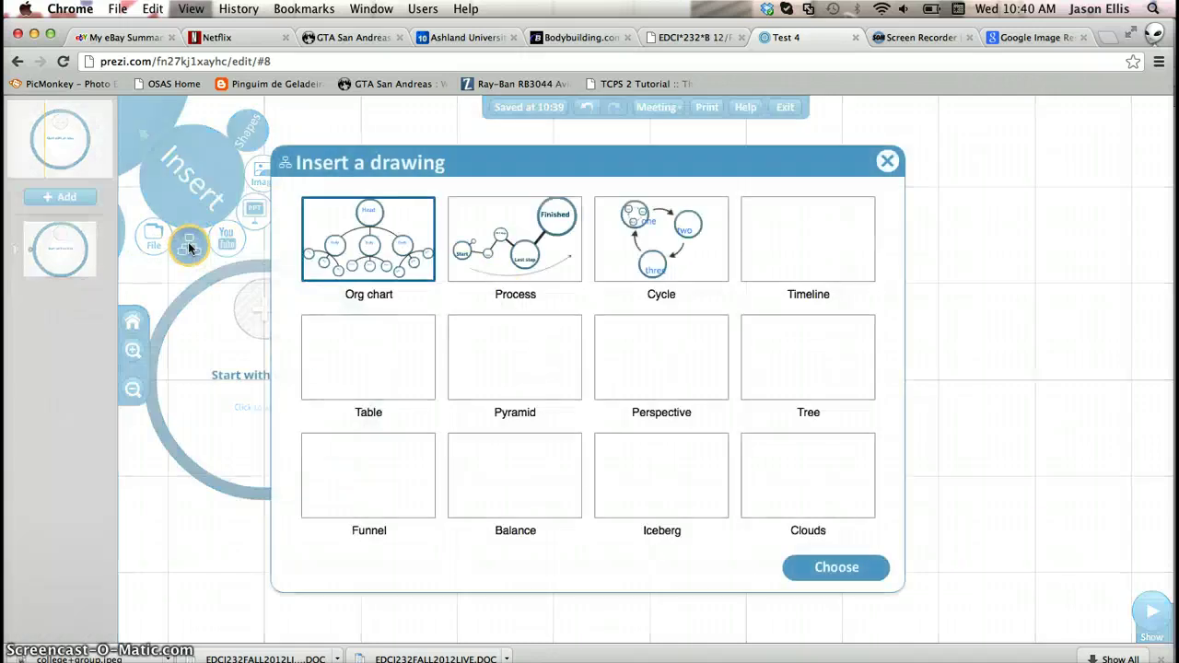
pyautogui.click(517, 364)
pyautogui.click(844, 570)
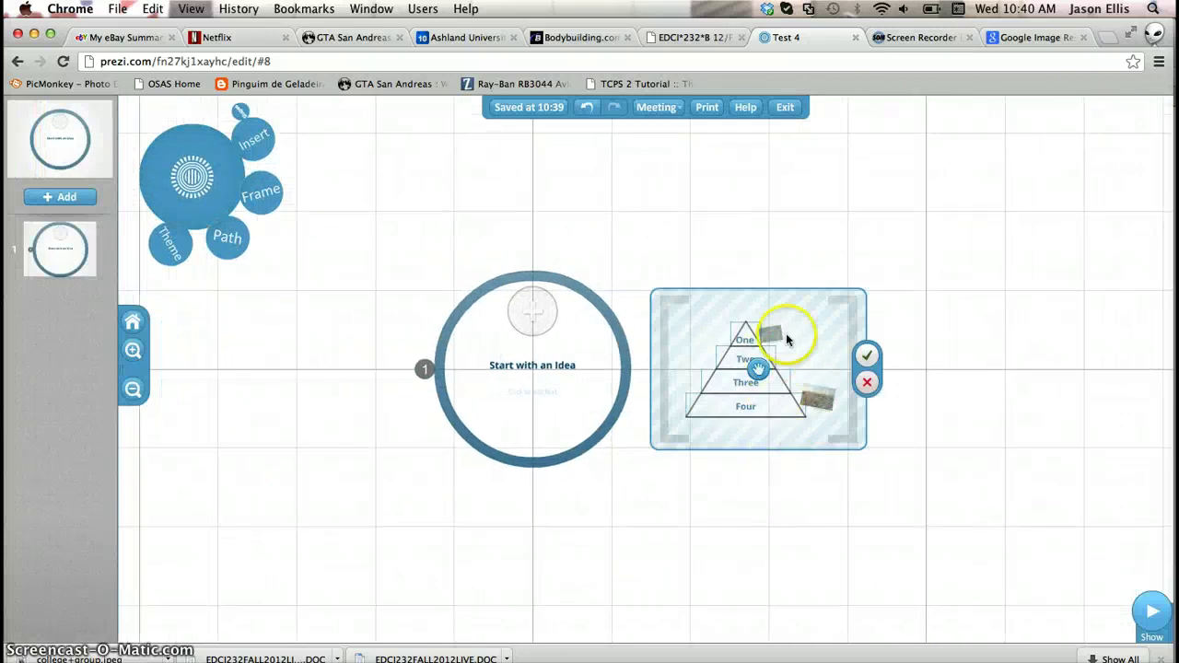
pyautogui.moveTo(786, 340)
pyautogui.mouseDown()
pyautogui.moveTo(809, 335)
pyautogui.moveTo(908, 197)
pyautogui.mouseUp()
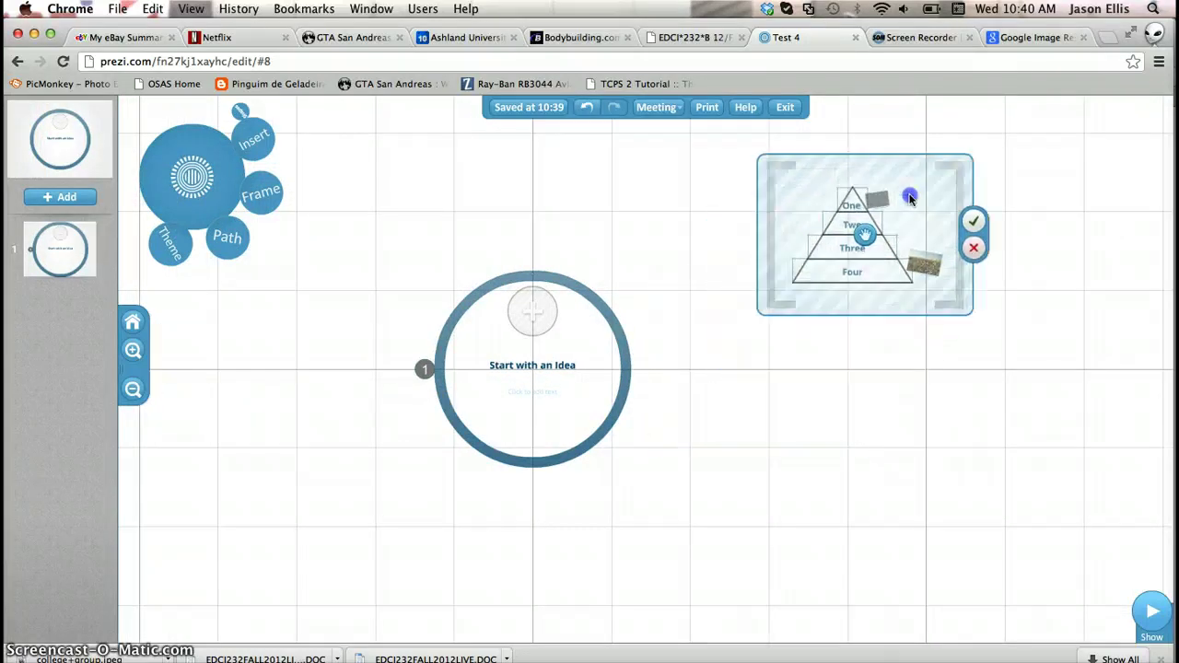
pyautogui.moveTo(843, 400); pyautogui.dragTo(579, 522)
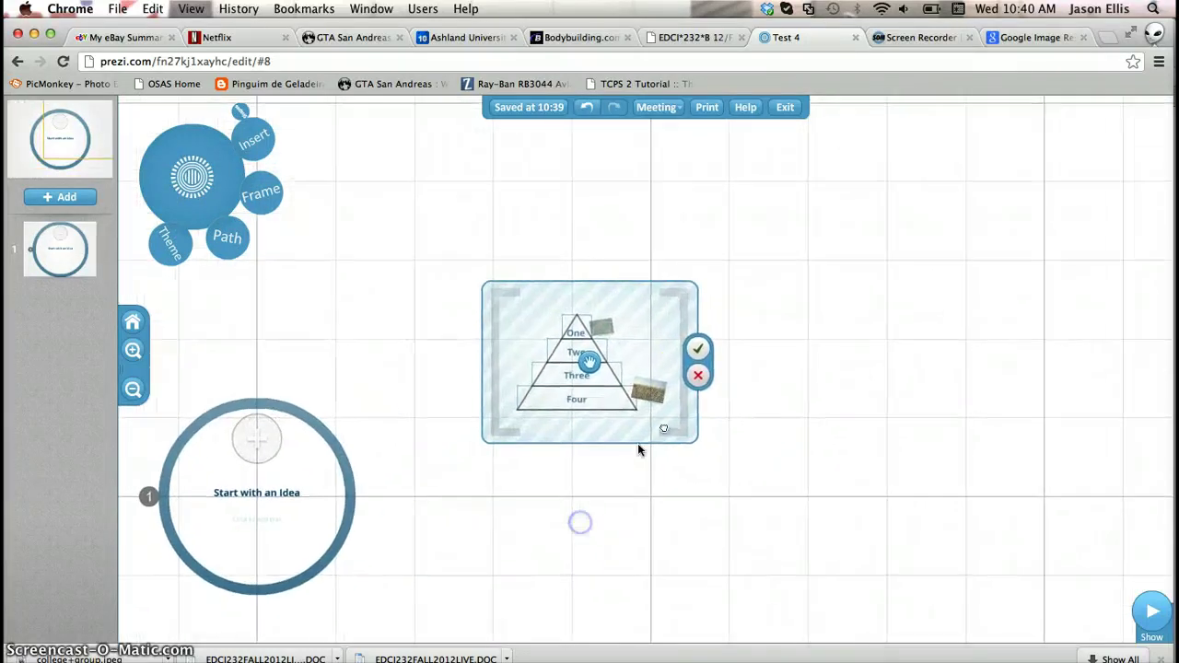
pyautogui.click(697, 349)
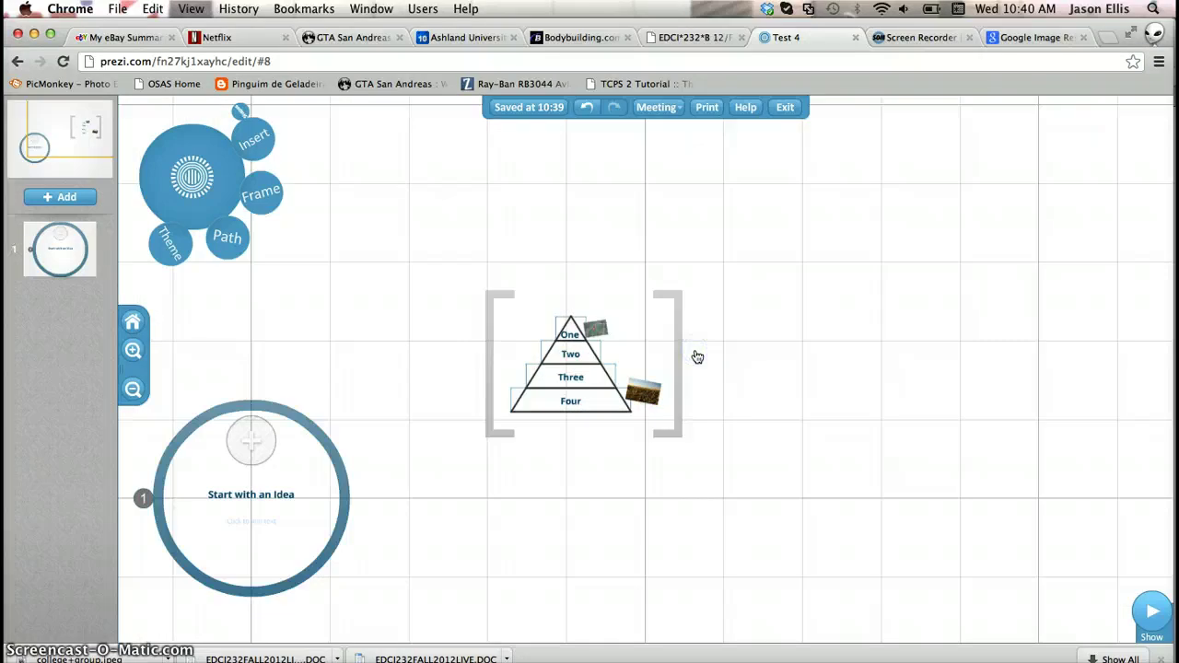
# Zoom in on the pyramid and delete the flower photo and its credit caption
pyautogui.click(132, 352)
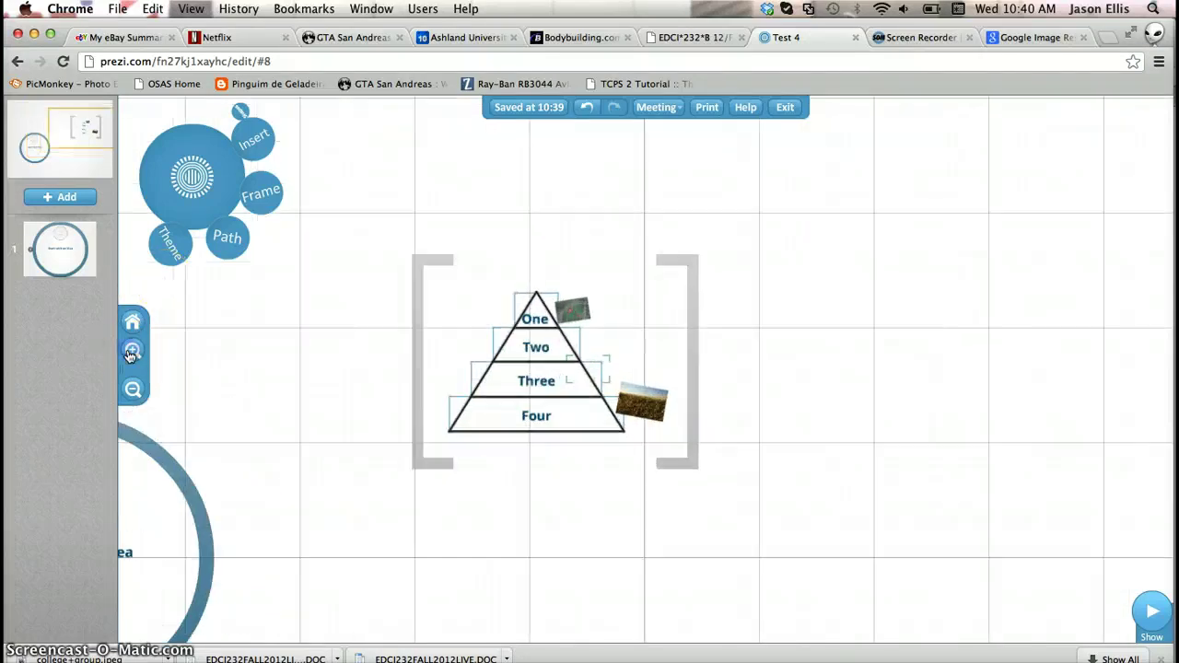
pyautogui.click(132, 351)
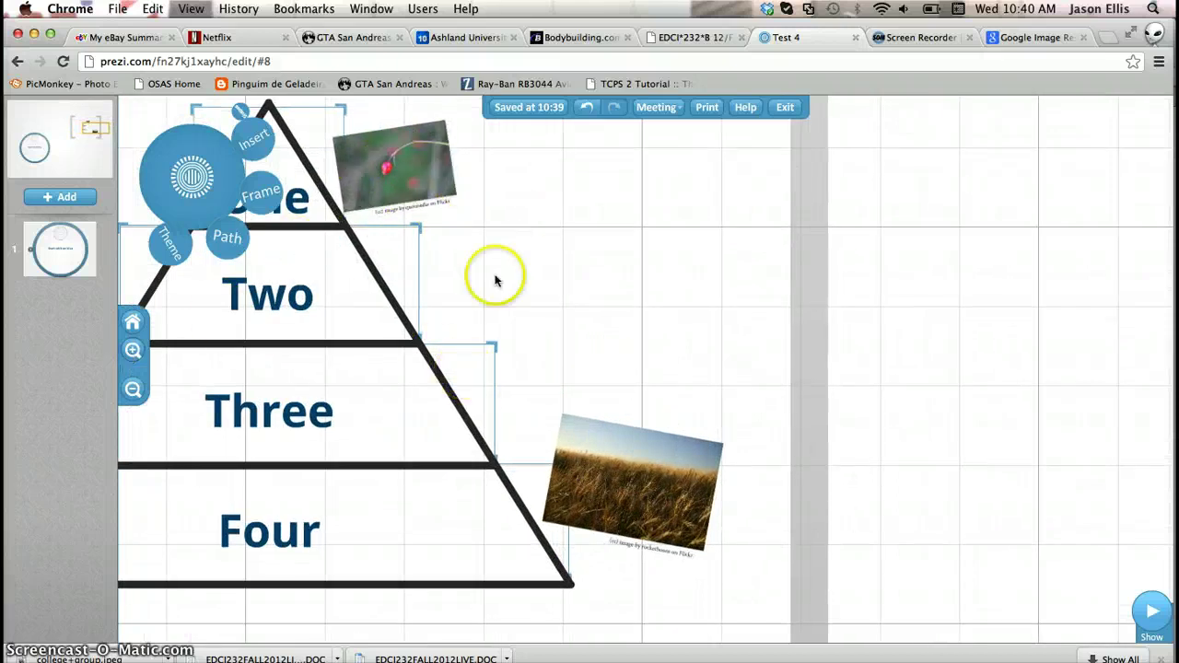
pyautogui.click(561, 295)
pyautogui.moveTo(561, 295); pyautogui.dragTo(632, 325)
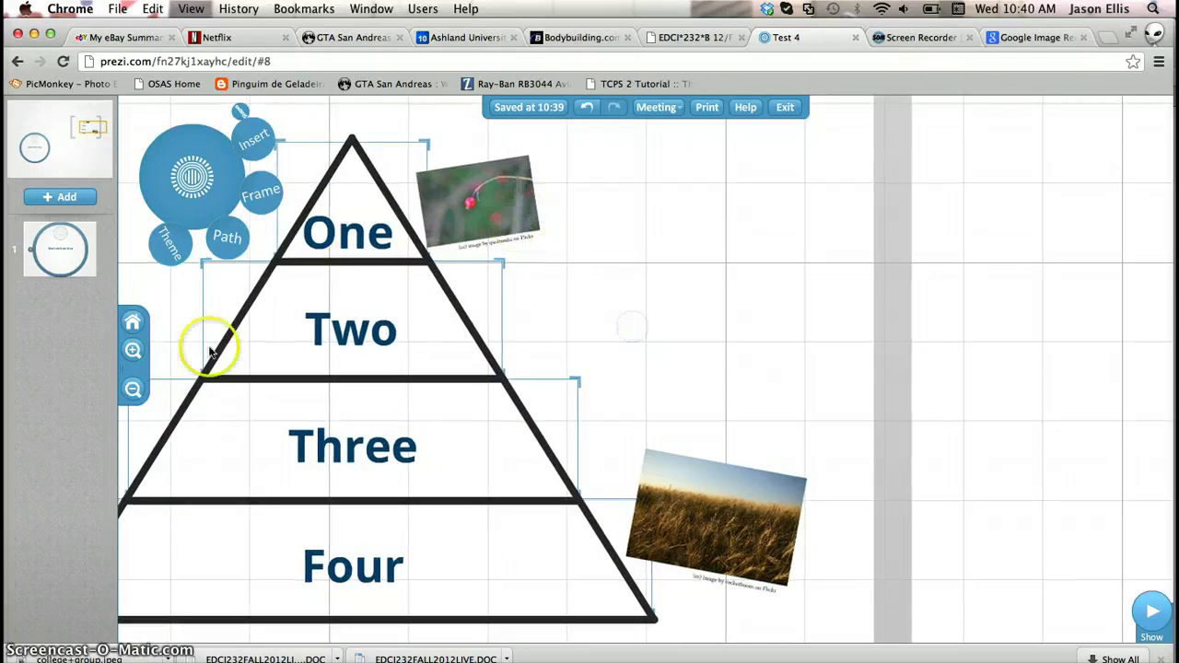
pyautogui.click(133, 349)
pyautogui.click(387, 152)
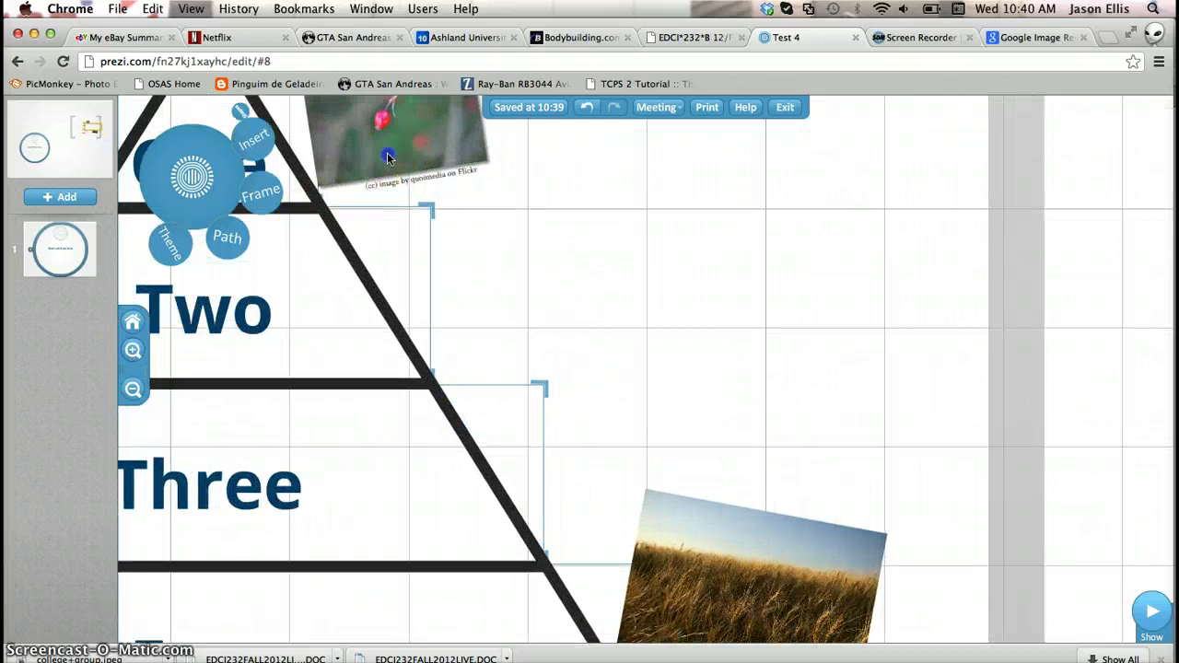
pyautogui.click(360, 152)
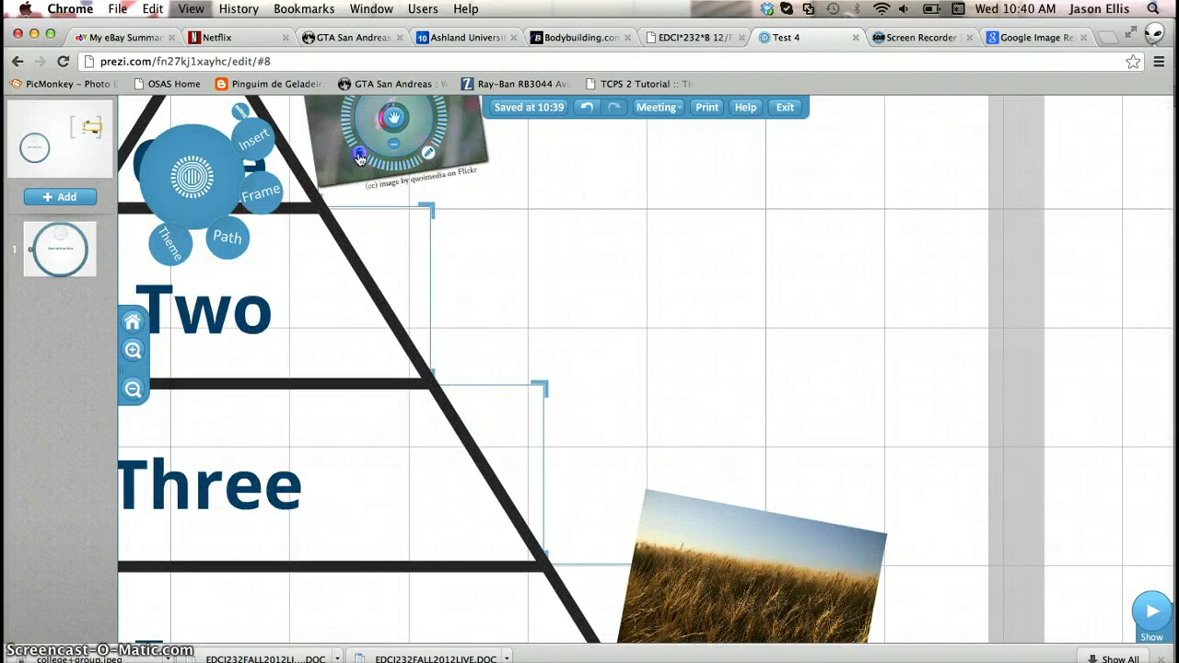
pyautogui.click(425, 181)
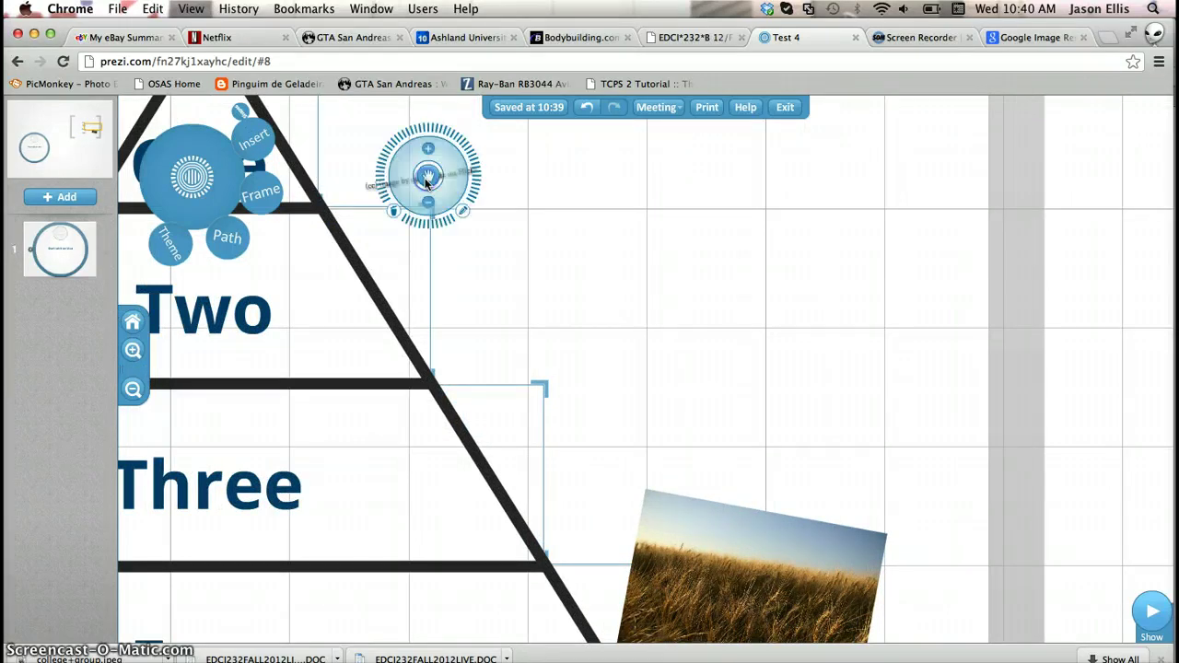
pyautogui.click(391, 214)
# Delete the wheat-field photo and select its remaining credit caption
pyautogui.click(758, 530)
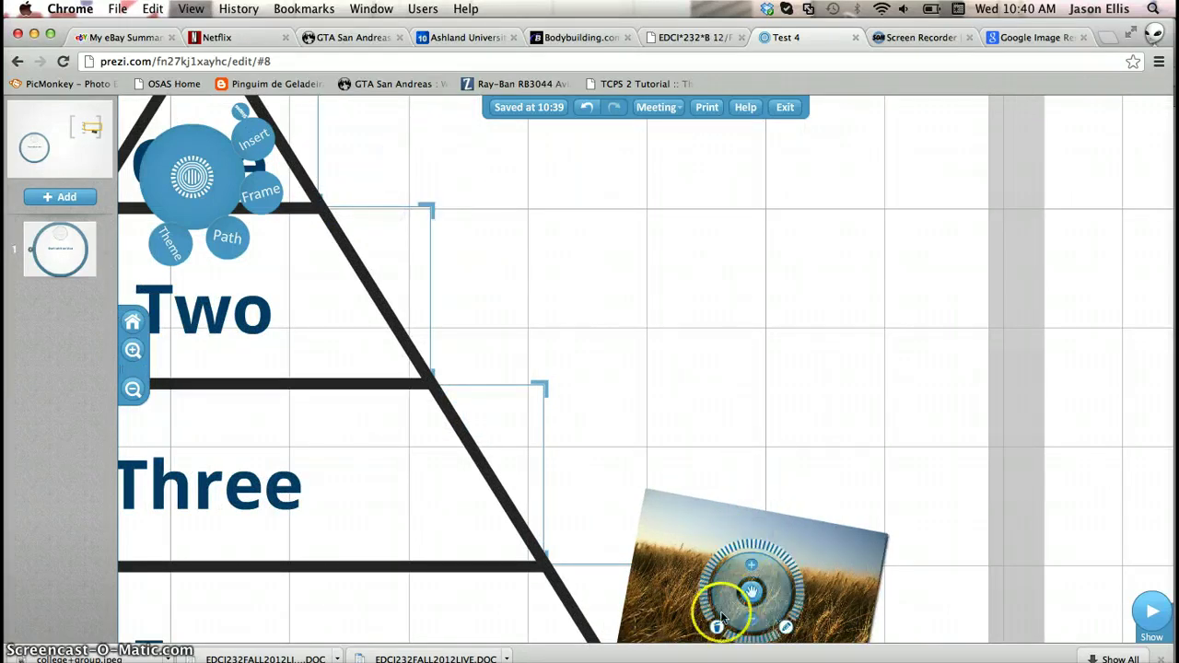
pyautogui.click(718, 626)
pyautogui.moveTo(895, 486); pyautogui.dragTo(893, 332)
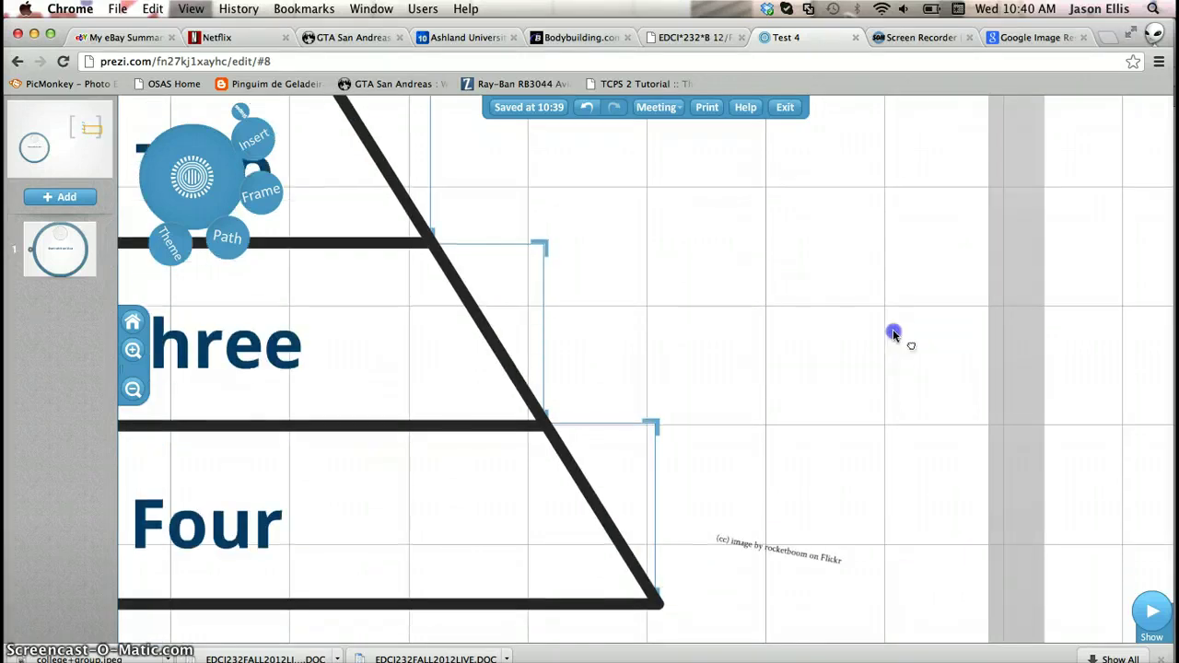
pyautogui.click(766, 474)
# Delete the wheat photo's credit caption and bring the whole pyramid into view
pyautogui.click(752, 479)
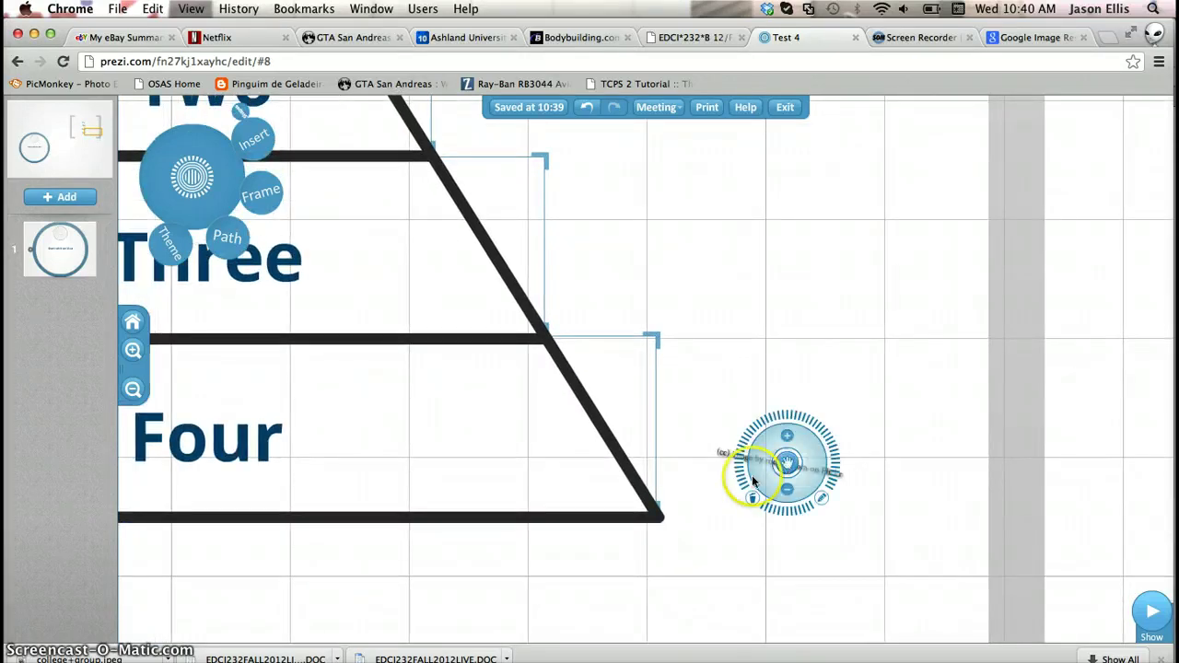
pyautogui.click(754, 499)
pyautogui.moveTo(555, 579); pyautogui.dragTo(784, 582)
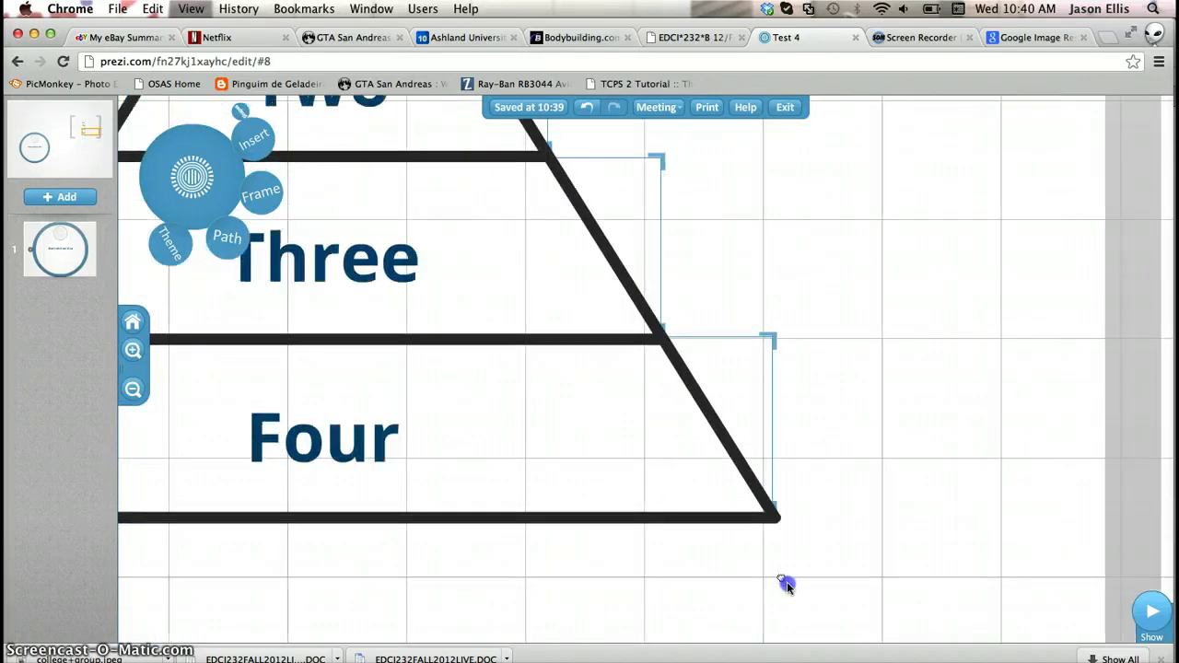
pyautogui.click(133, 392)
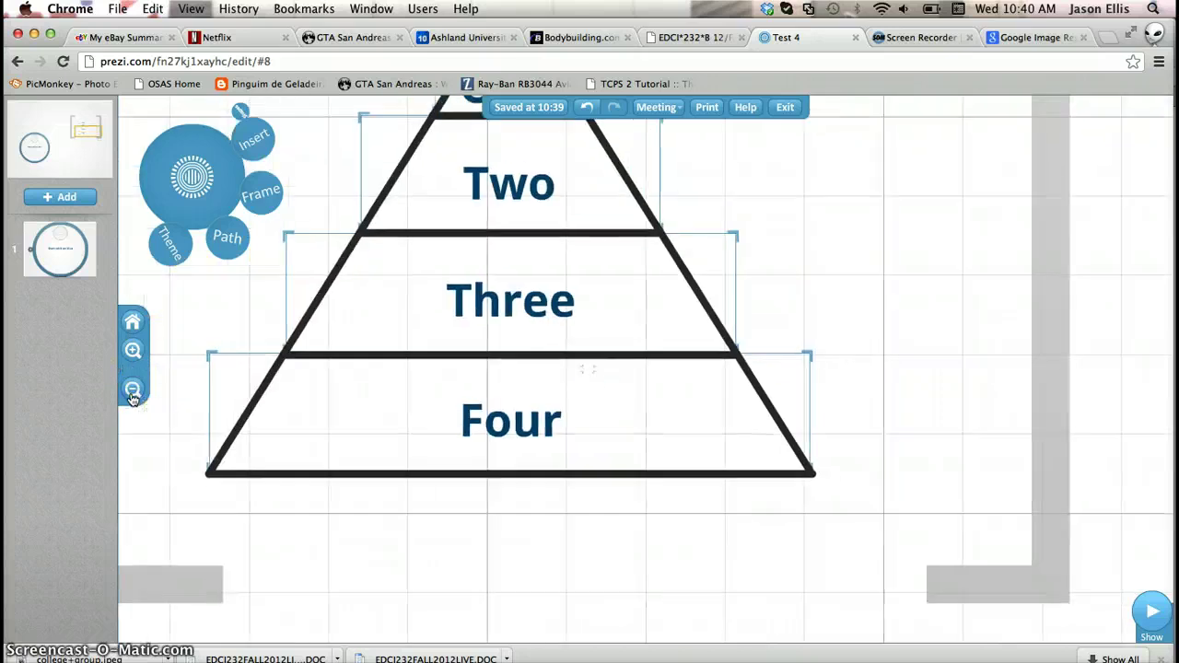
pyautogui.moveTo(539, 166); pyautogui.dragTo(608, 281)
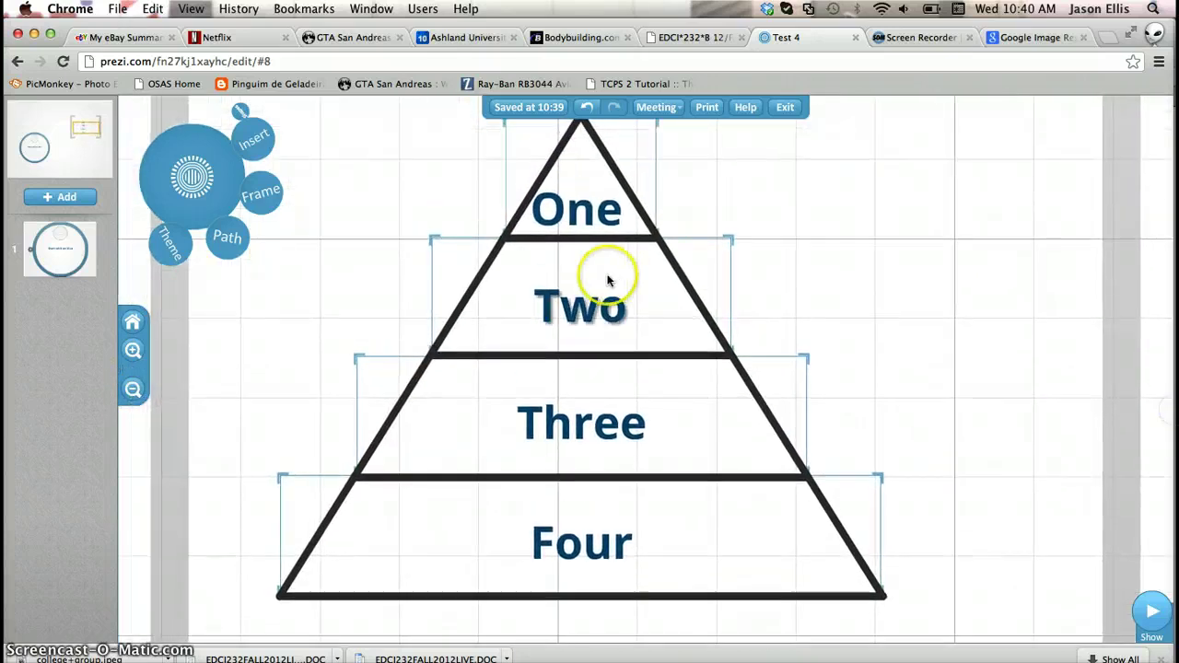
# Change the top two tier labels from One and Two to Too and cool
pyautogui.click(585, 212)
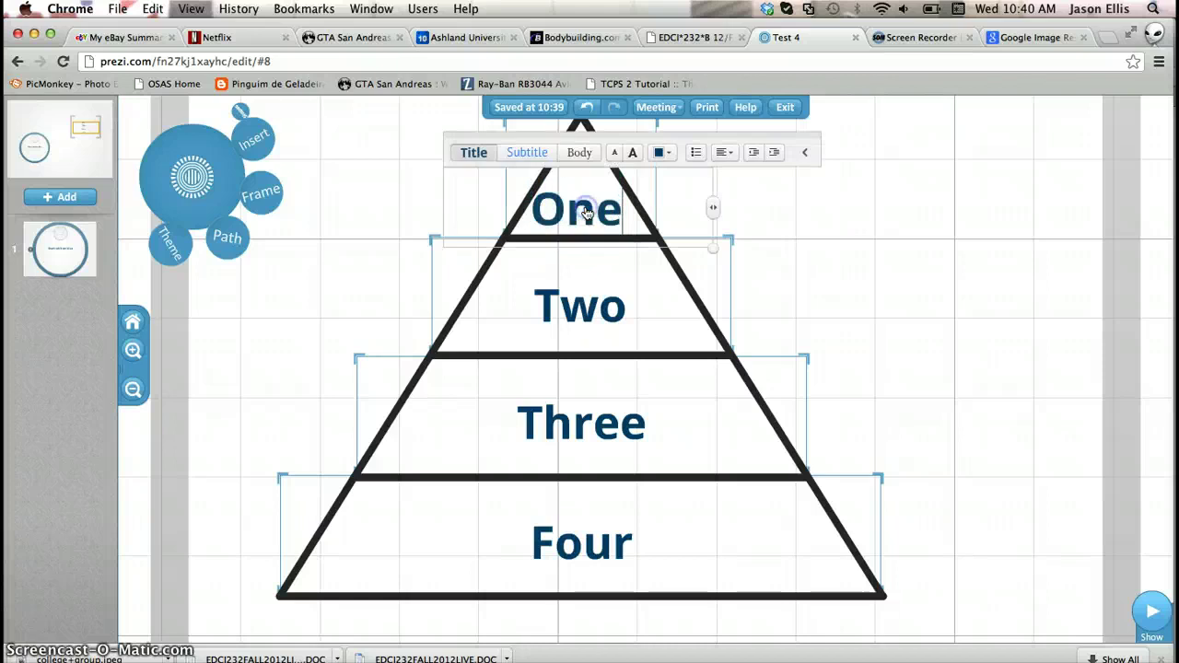
pyautogui.press('BackSpace')
pyautogui.press('BackSpace')
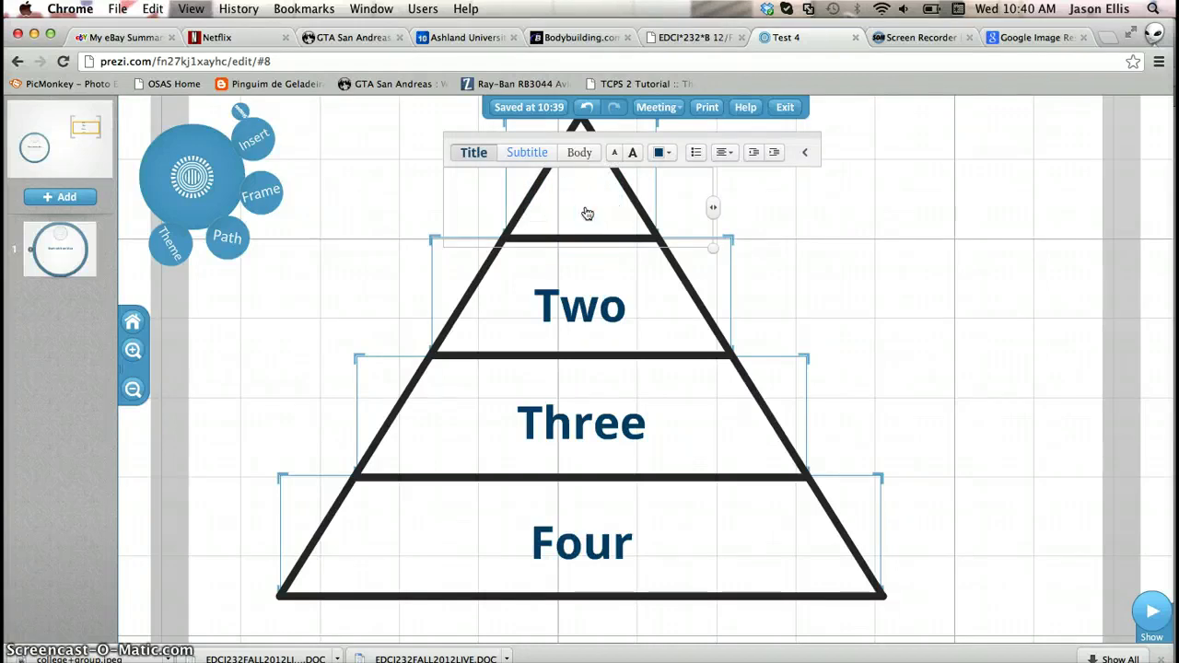
pyautogui.write('Too')
pyautogui.click(580, 306)
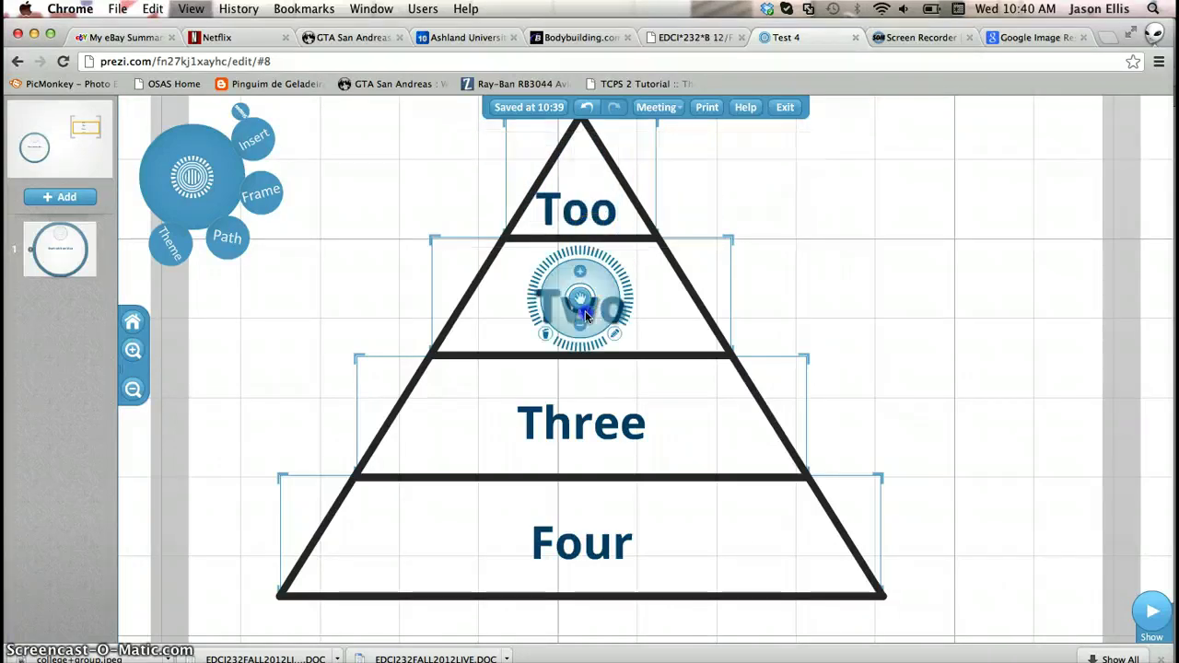
pyautogui.press('BackSpace')
pyautogui.press('BackSpace')
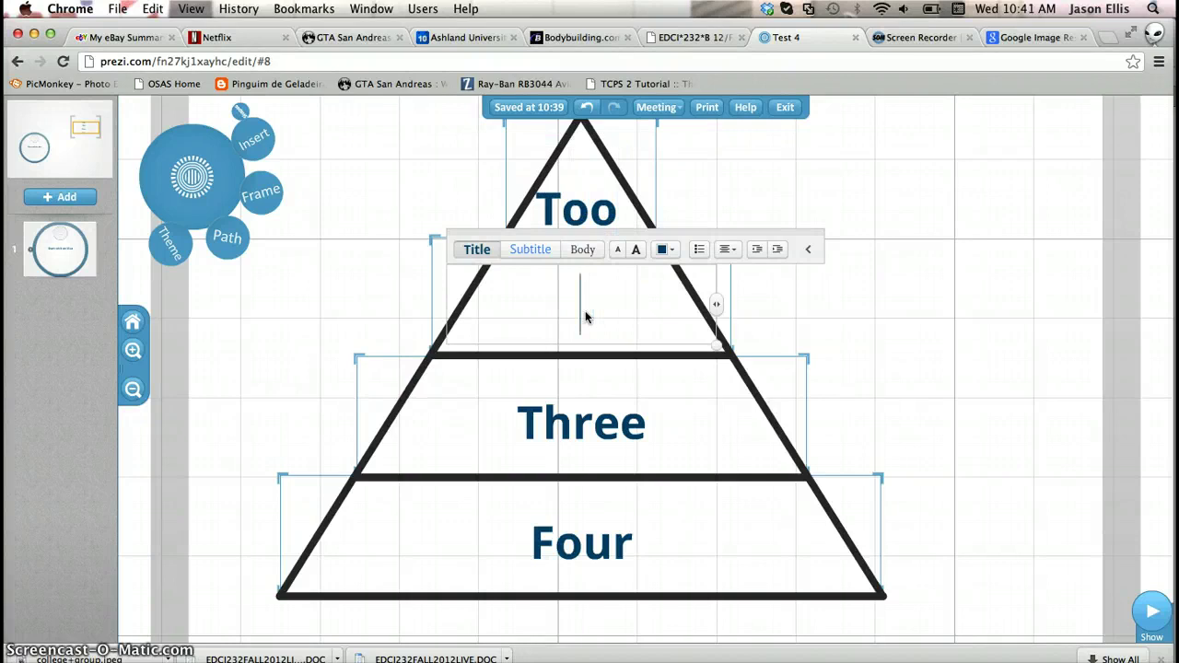
pyautogui.write('cool')
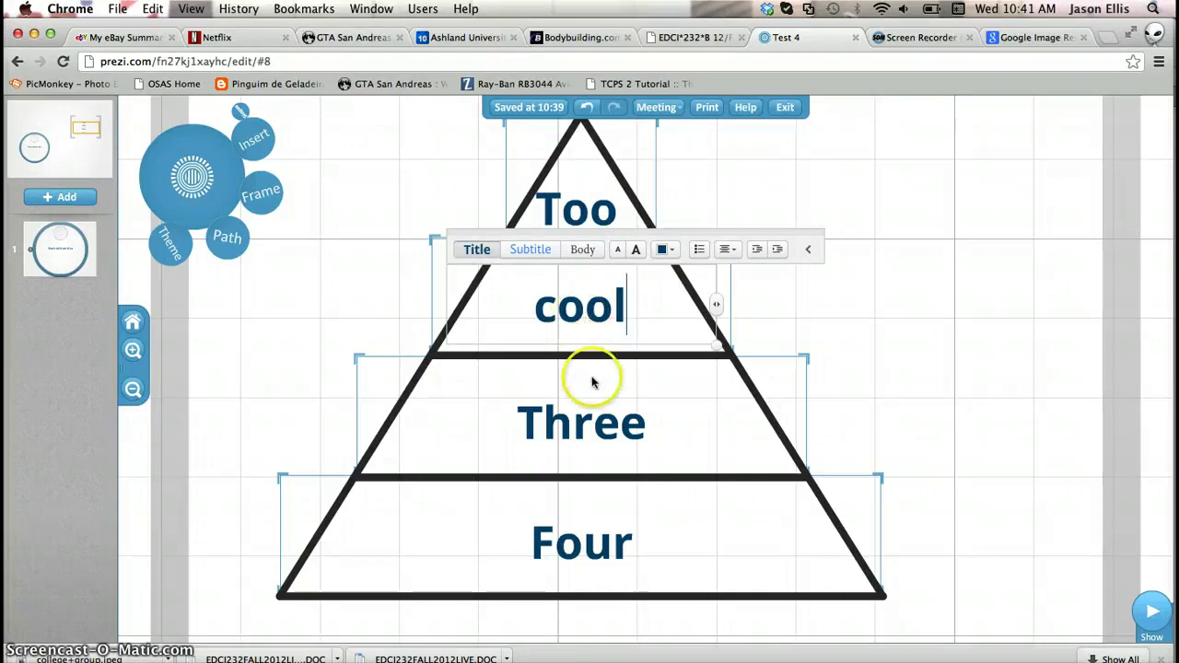
# Replace the Three and Four tier labels with for and school
pyautogui.click(592, 420)
pyautogui.press('BackSpace')
pyautogui.press('BackSpace')
pyautogui.press('BackSpace')
pyautogui.press('BackSpace')
pyautogui.press('BackSpace')
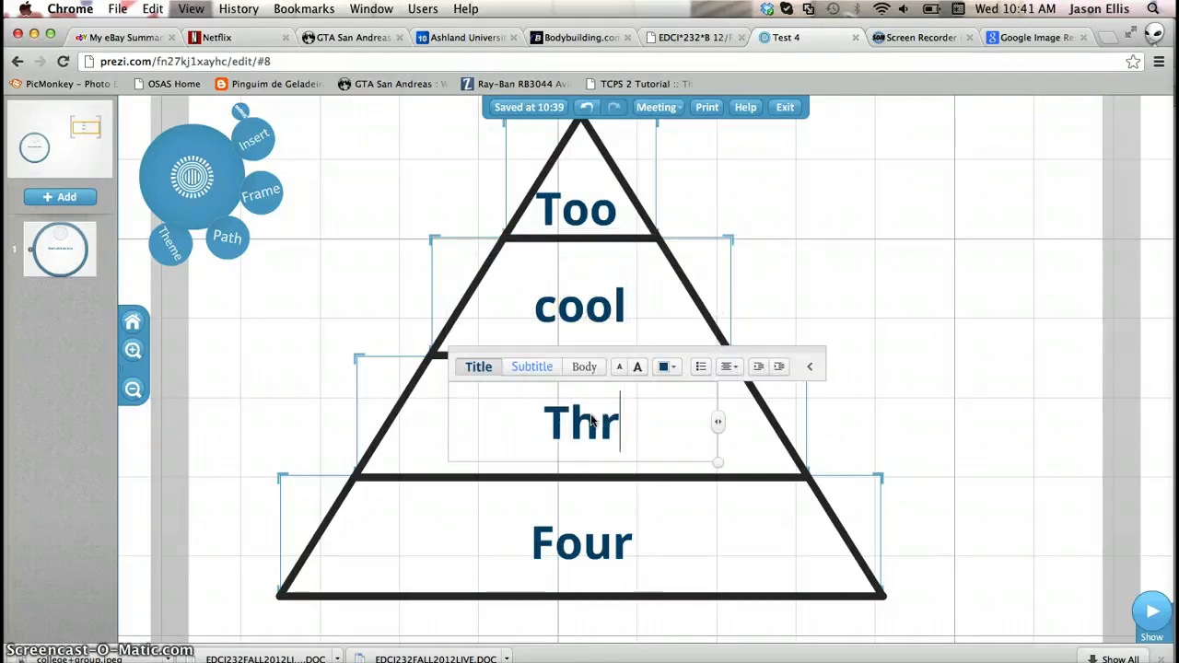
pyautogui.write('for')
pyautogui.click(586, 548)
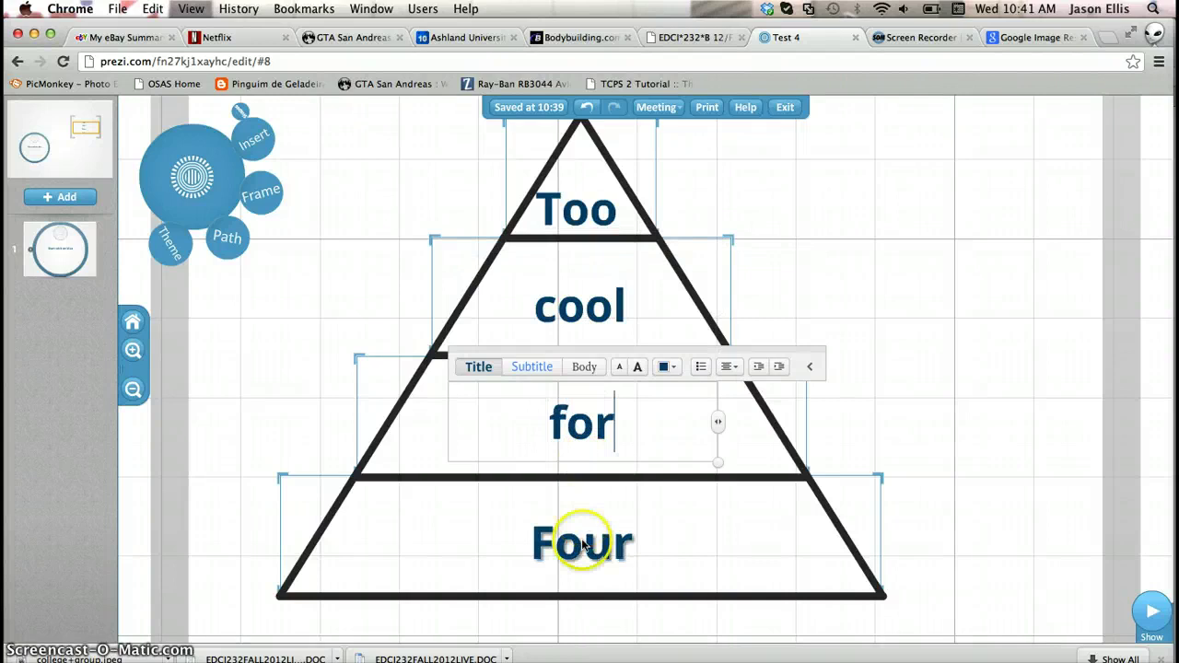
pyautogui.press('BackSpace')
pyautogui.press('BackSpace')
pyautogui.press('BackSpace')
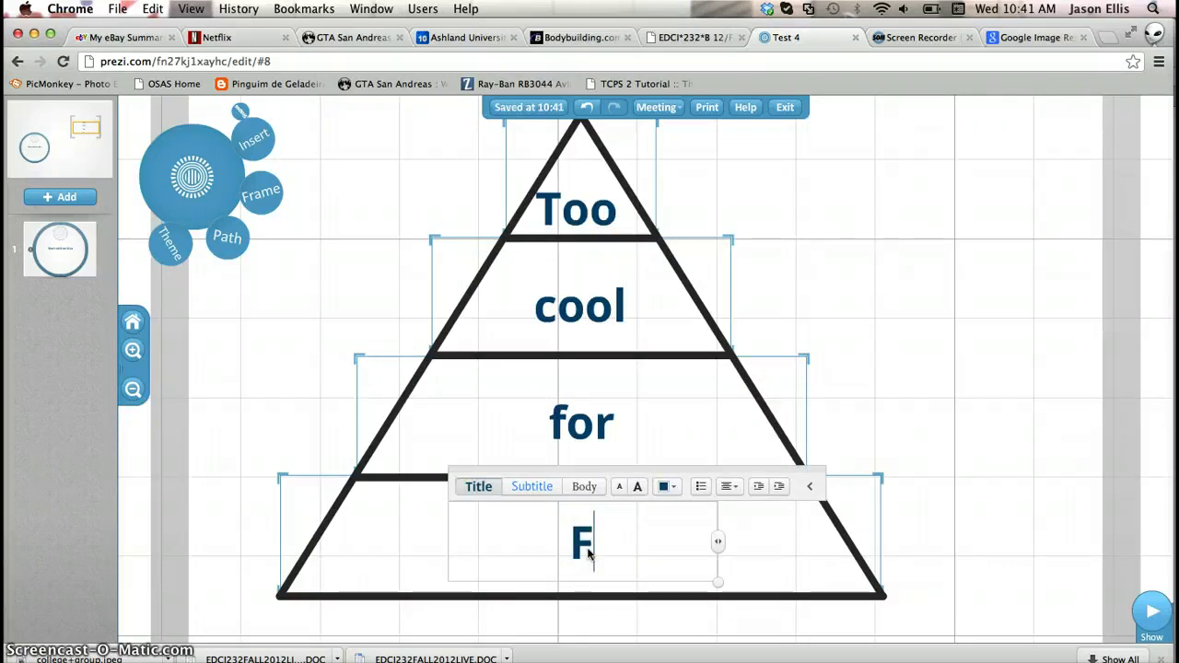
pyautogui.write('school')
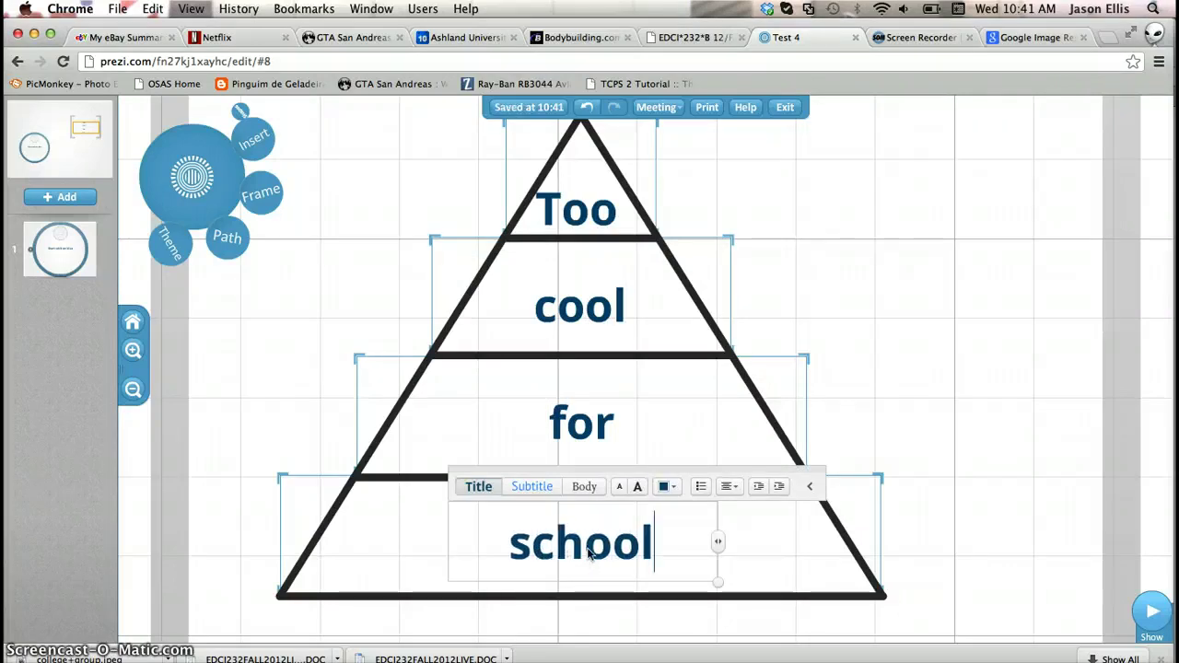
pyautogui.click(922, 363)
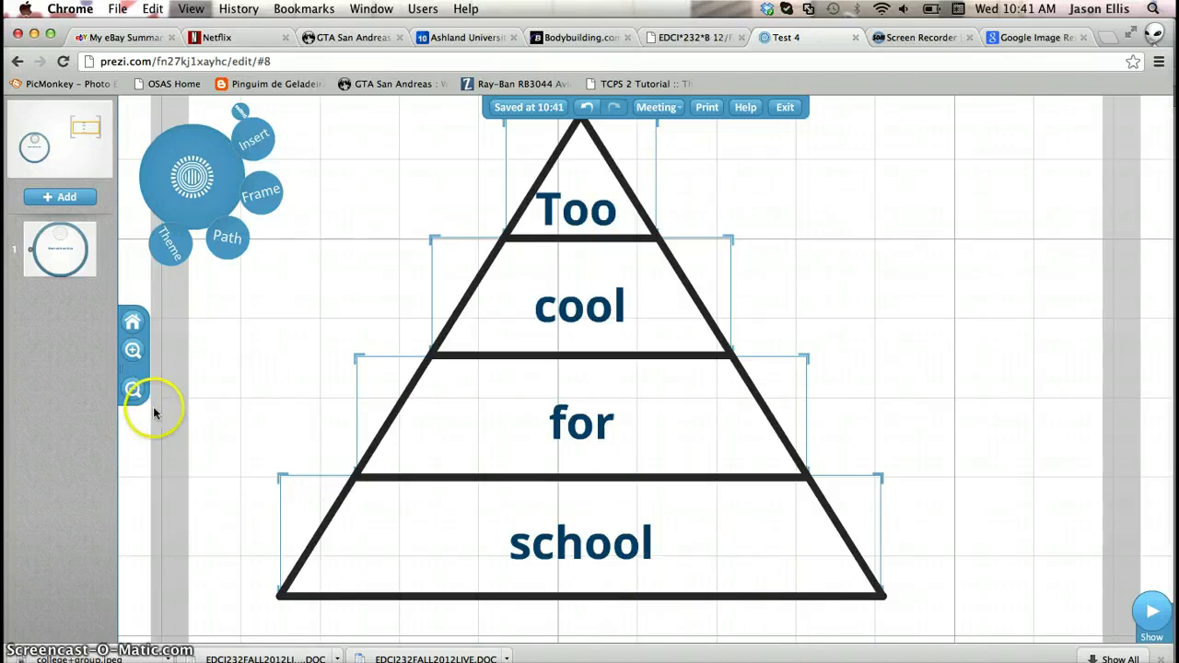
# Add text boxes reading Create, a and Frame on empty canvas right of the pyramid
pyautogui.click(132, 390)
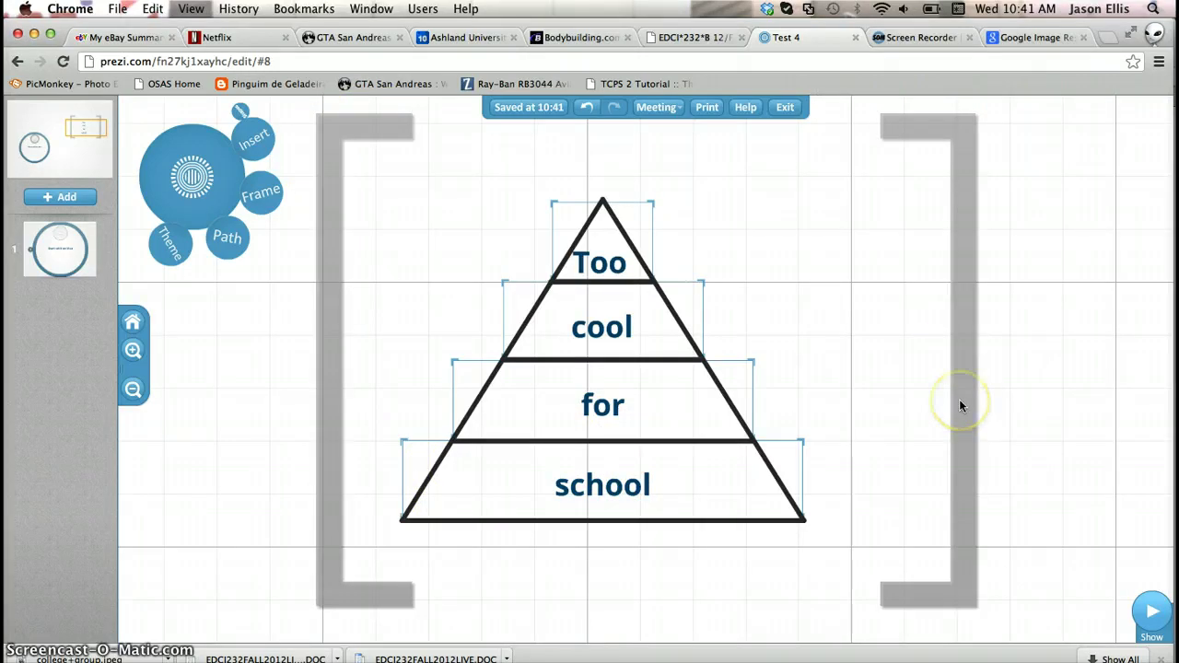
pyautogui.click(227, 257)
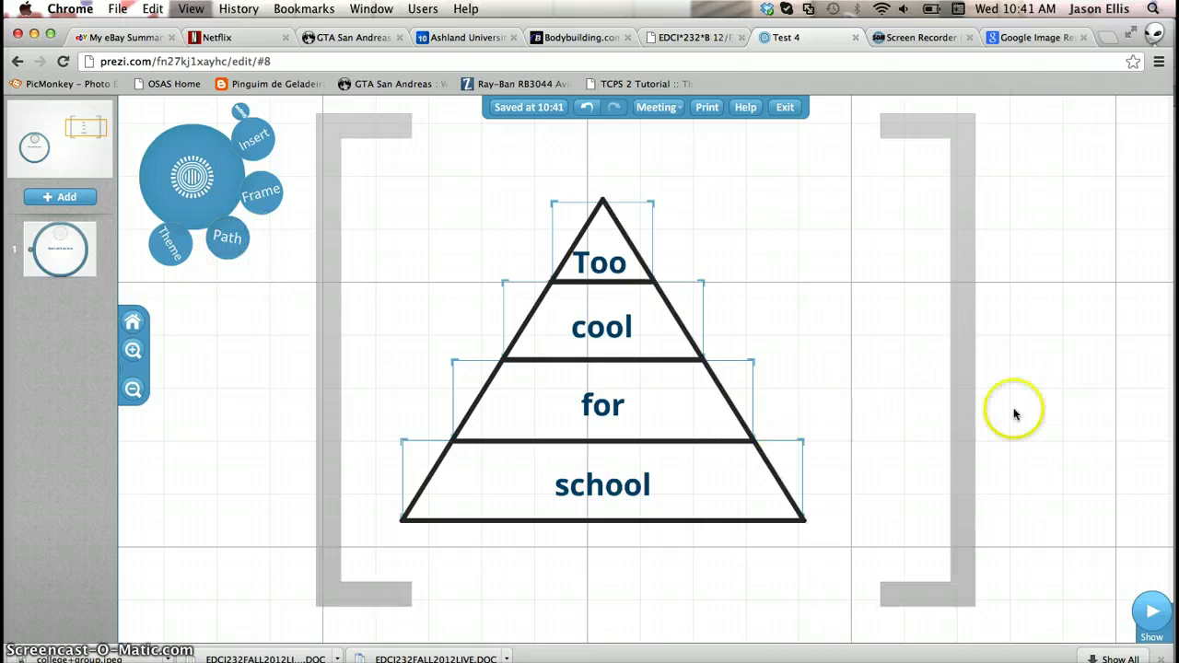
pyautogui.moveTo(1074, 416); pyautogui.dragTo(461, 437)
pyautogui.doubleClick(779, 200)
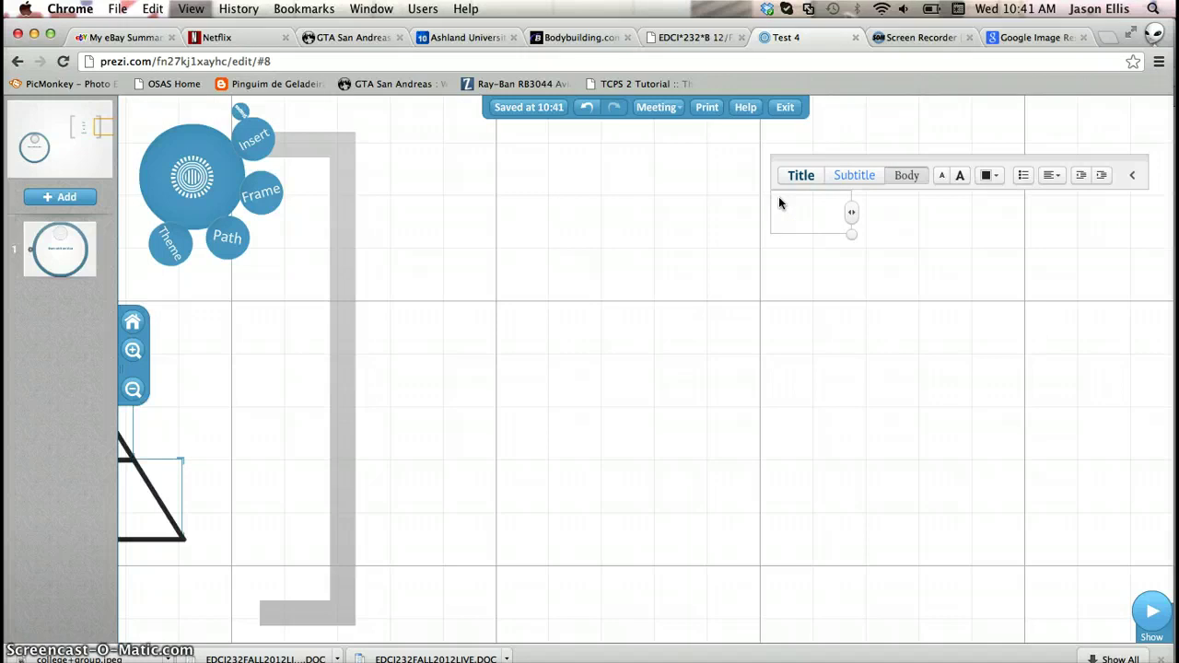
pyautogui.write('Create')
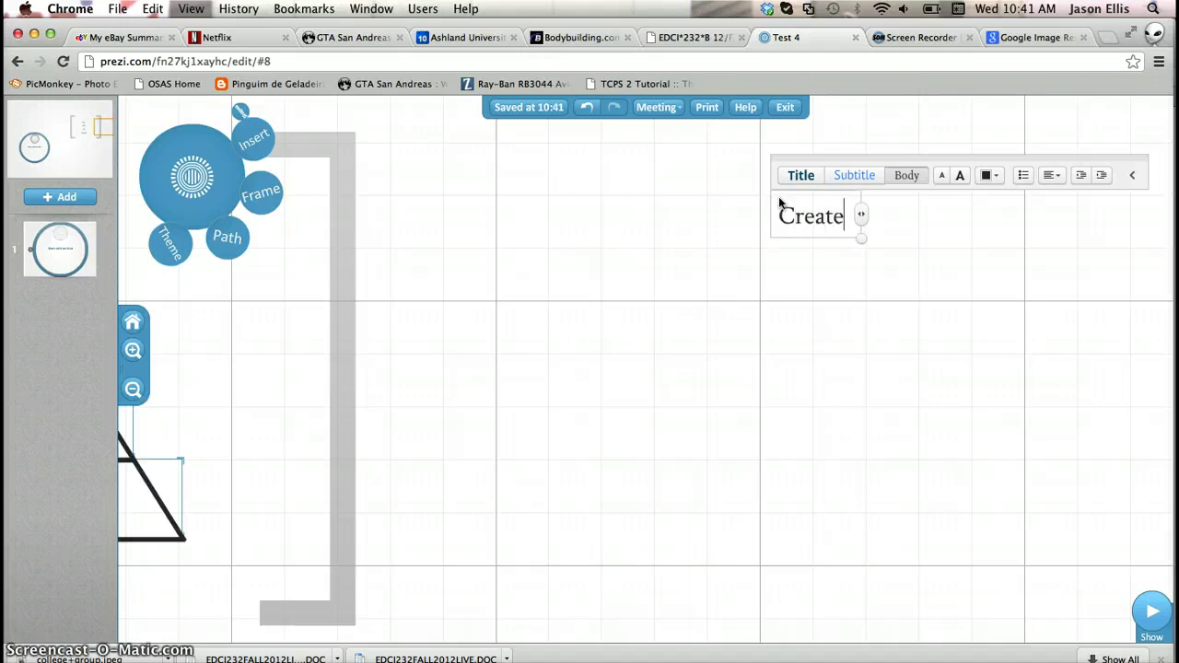
pyautogui.click(808, 317)
pyautogui.doubleClick(809, 316)
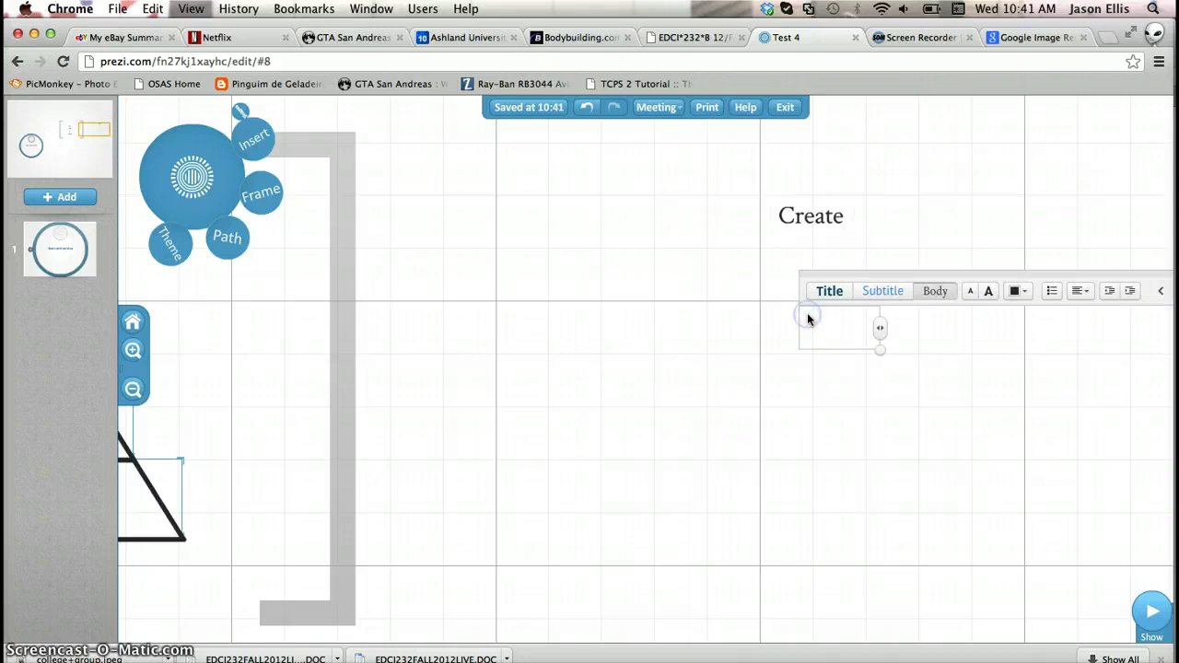
pyautogui.write('a')
pyautogui.click(798, 450)
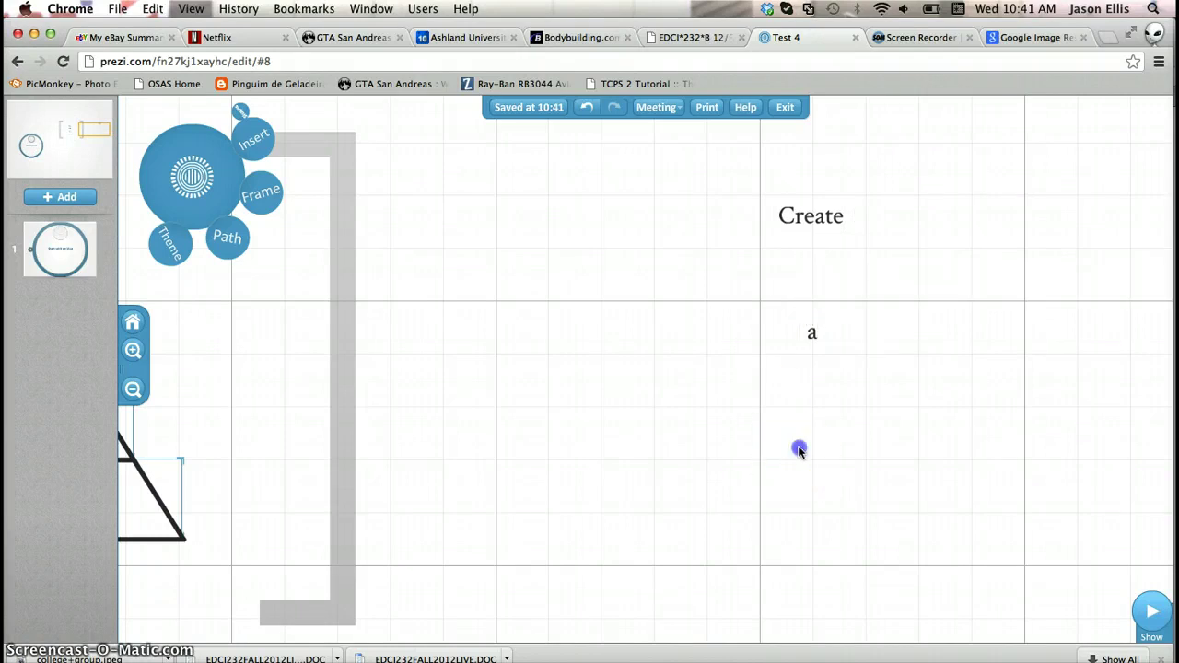
pyautogui.doubleClick(799, 451)
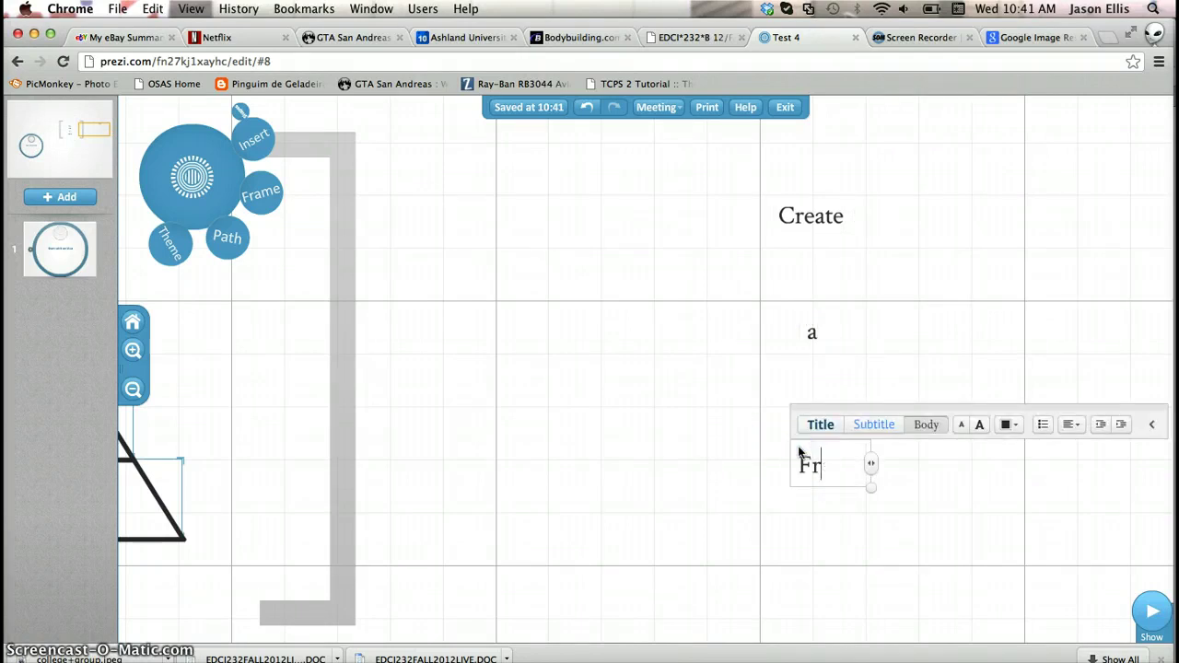
pyautogui.click(913, 525)
# Move a and Frame up into an aligned column directly beneath Create
pyautogui.click(812, 339)
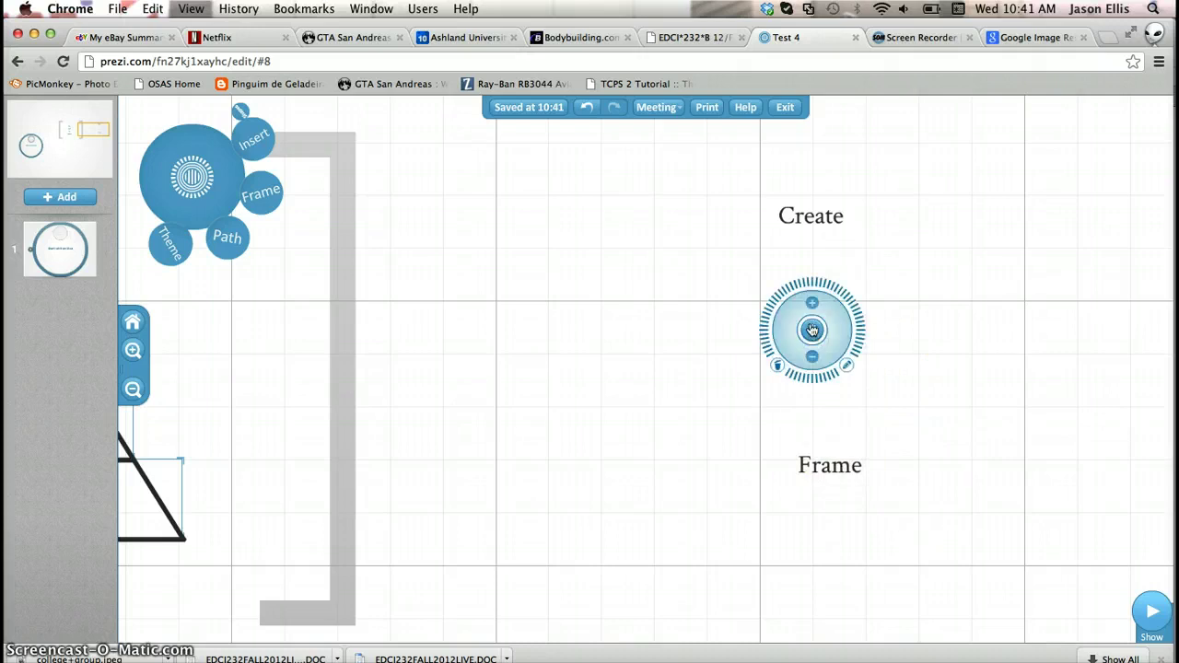
pyautogui.moveTo(811, 326); pyautogui.dragTo(811, 300)
pyautogui.click(811, 465)
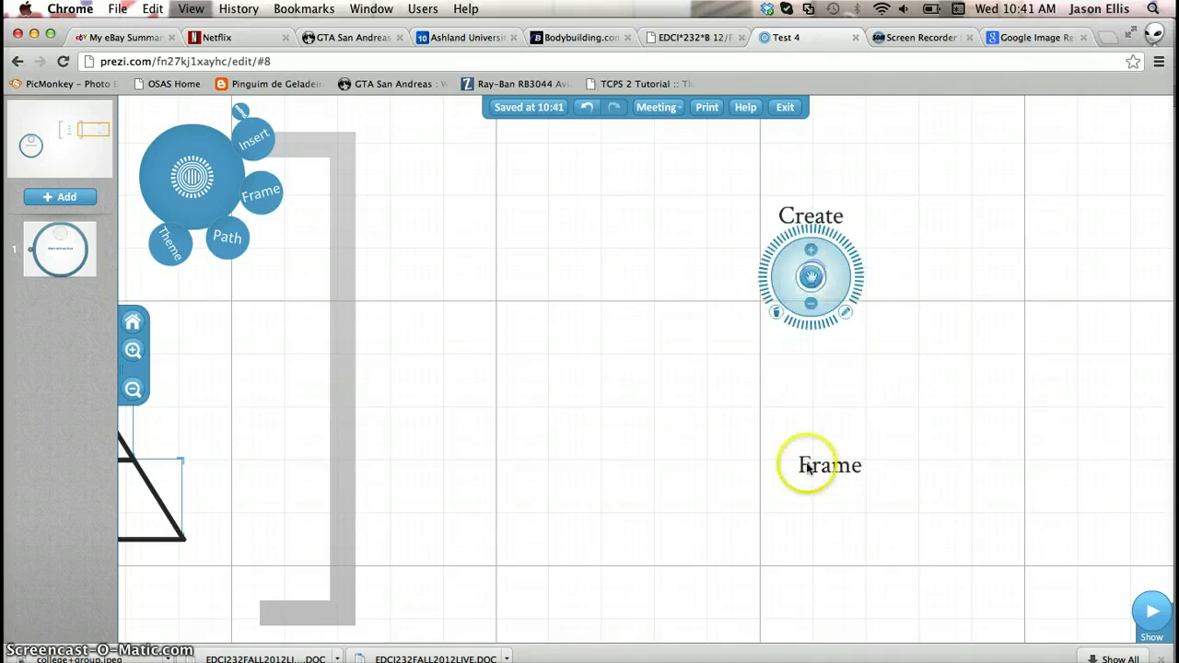
pyautogui.moveTo(830, 467); pyautogui.dragTo(811, 347)
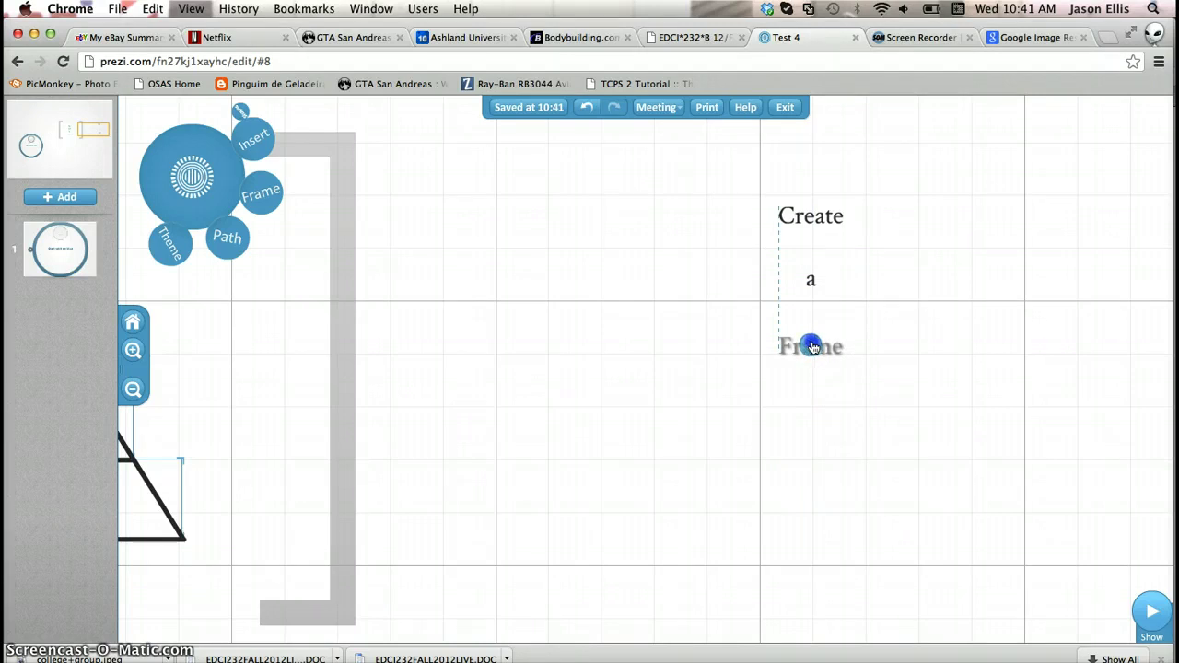
pyautogui.moveTo(812, 346); pyautogui.dragTo(813, 345)
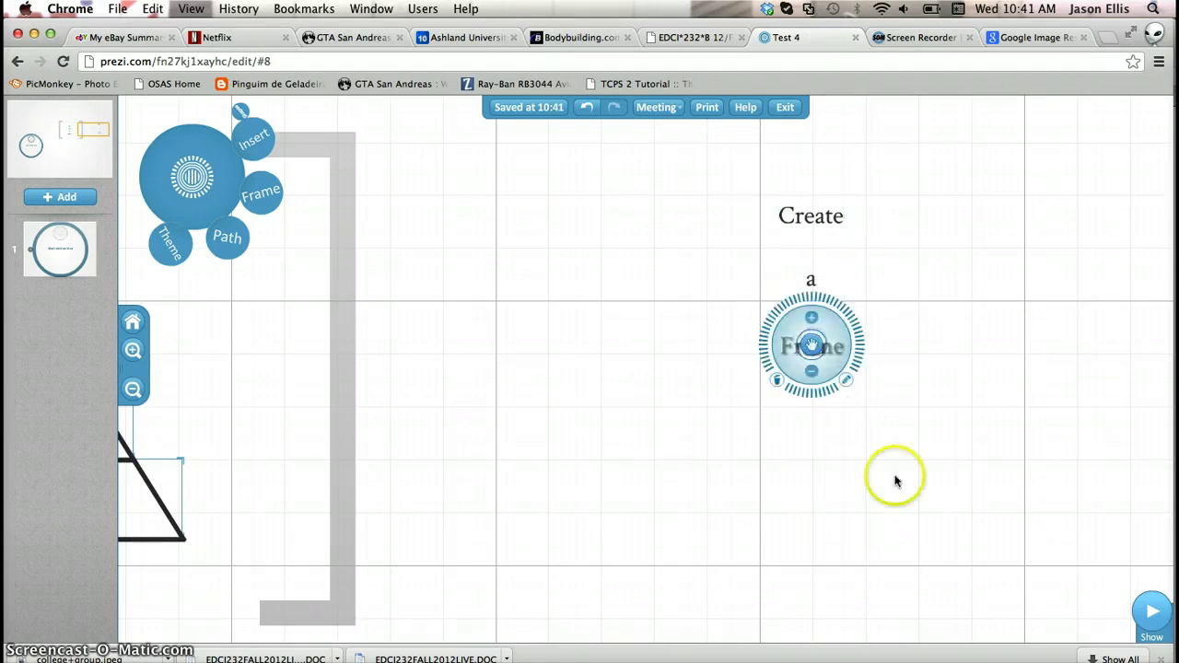
pyautogui.click(768, 488)
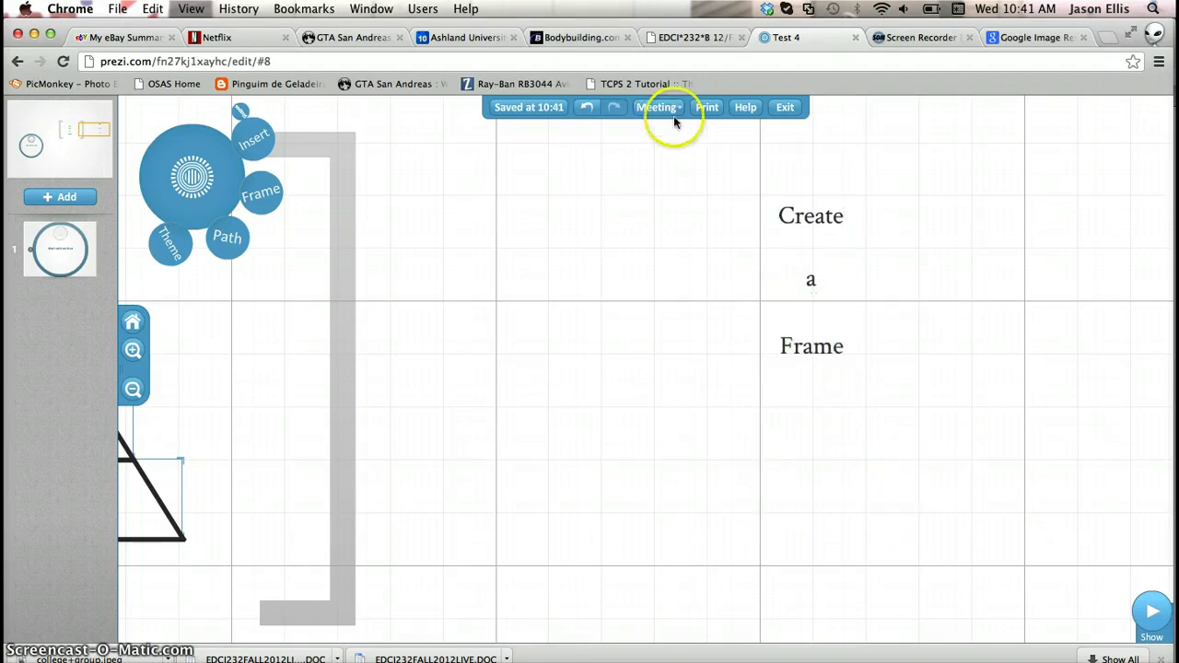
# Draw a bracket frame around the stacked Create, a, Frame words
pyautogui.click(261, 204)
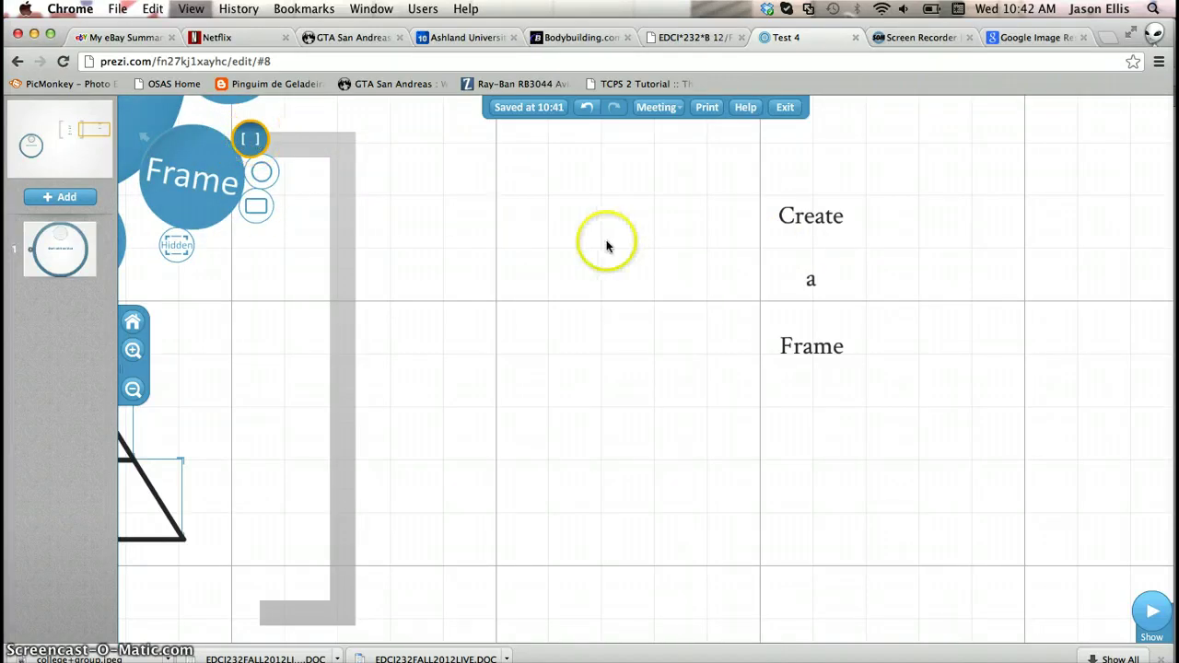
pyautogui.click(724, 181)
pyautogui.moveTo(833, 299); pyautogui.dragTo(903, 387)
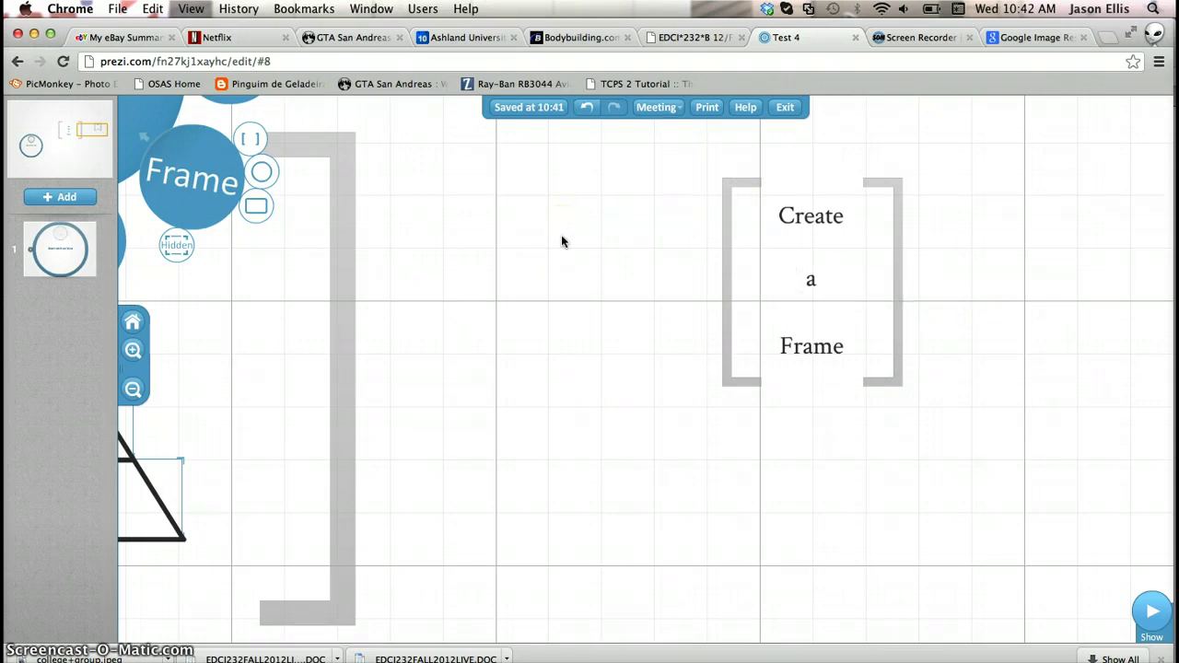
pyautogui.click(303, 202)
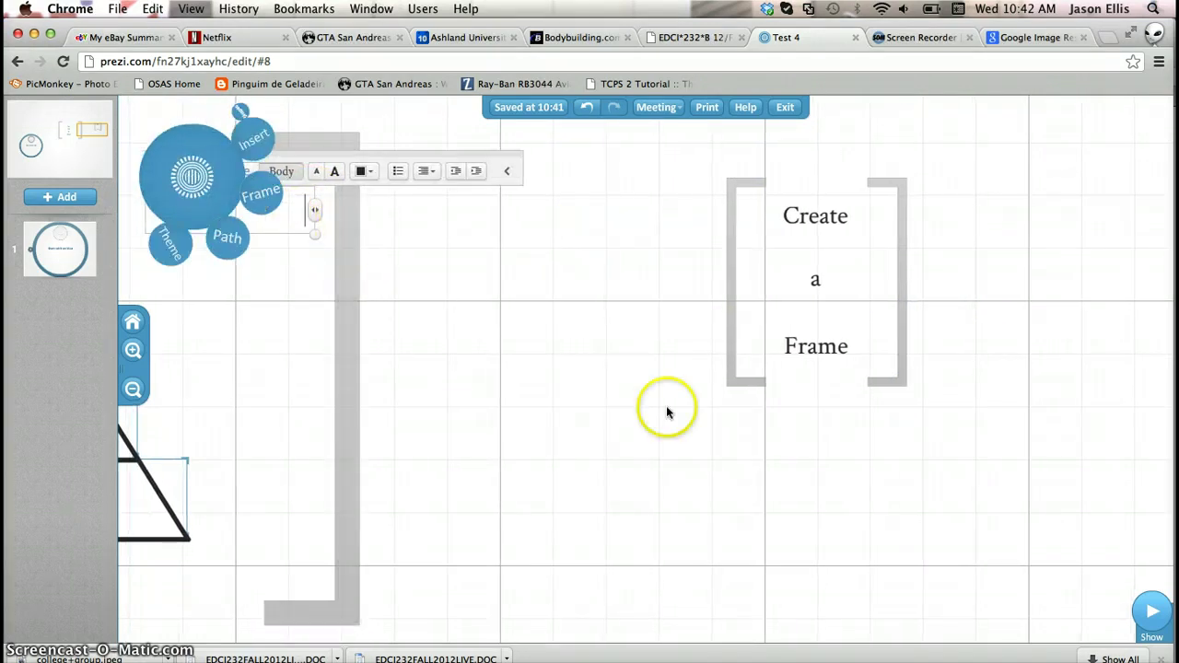
pyautogui.moveTo(666, 406); pyautogui.dragTo(552, 138)
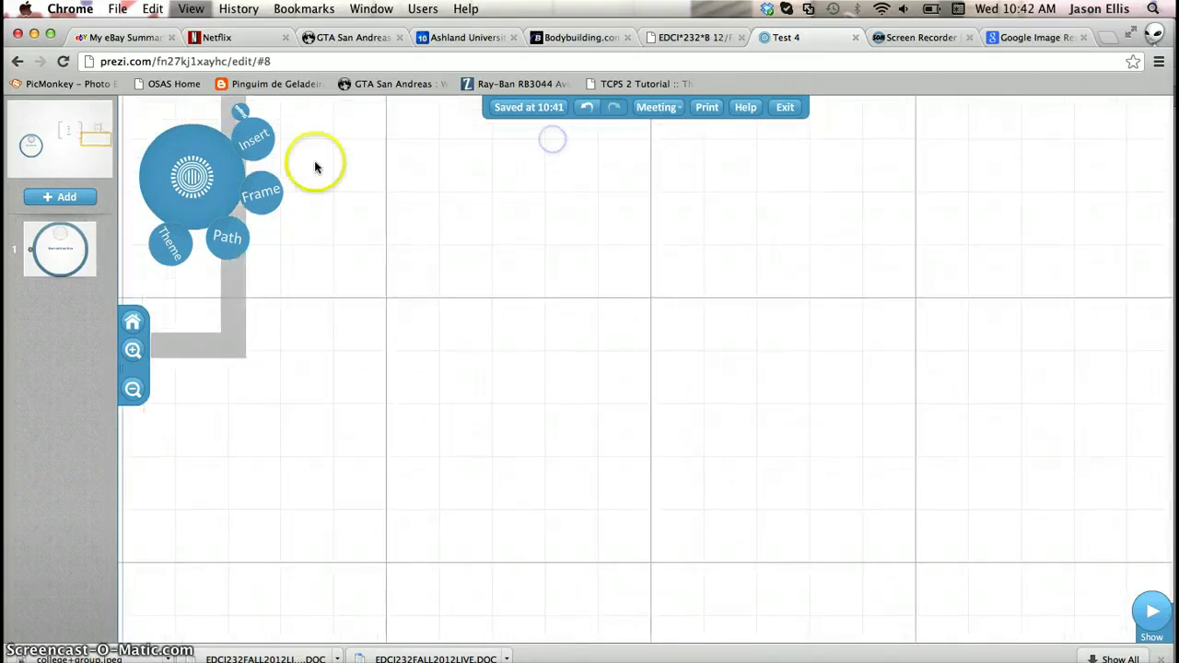
# Place the circle-of-friends photo from a 'college group' image search on the canvas
pyautogui.click(255, 138)
pyautogui.click(263, 172)
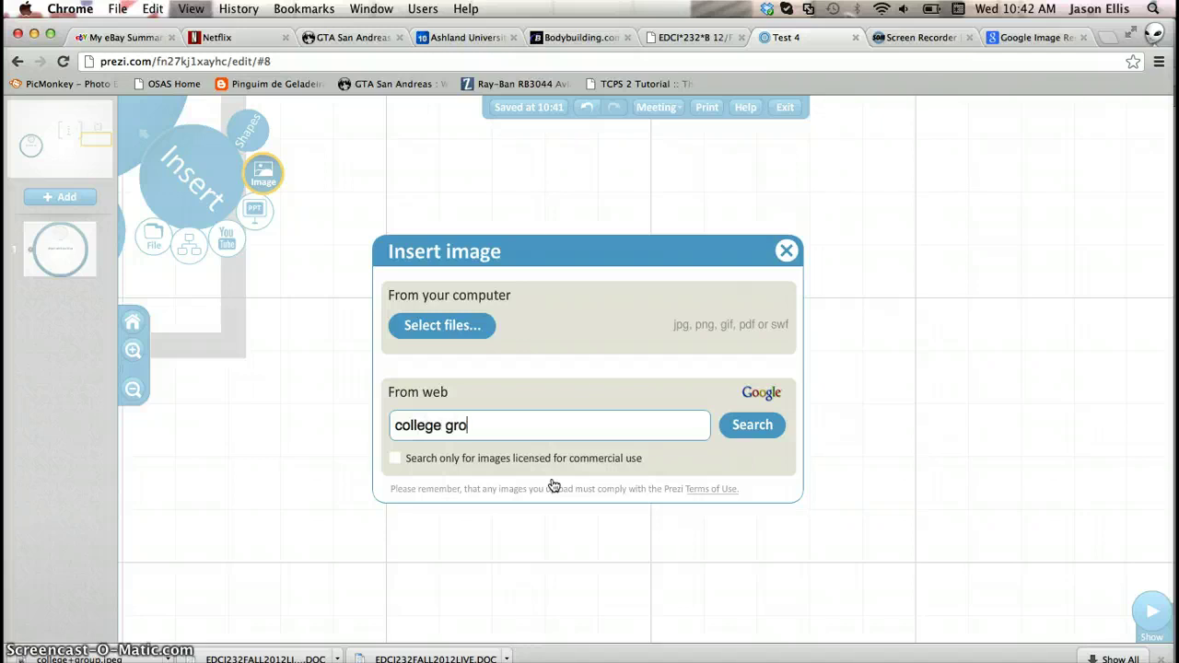
pyautogui.click(761, 431)
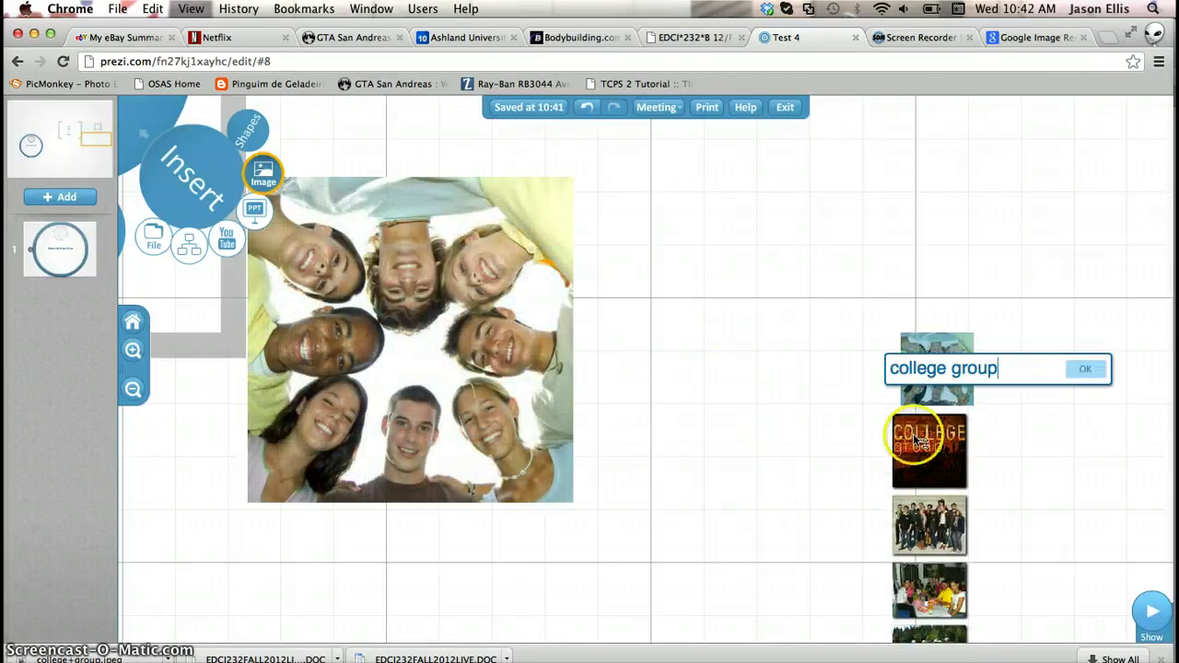
pyautogui.click(926, 452)
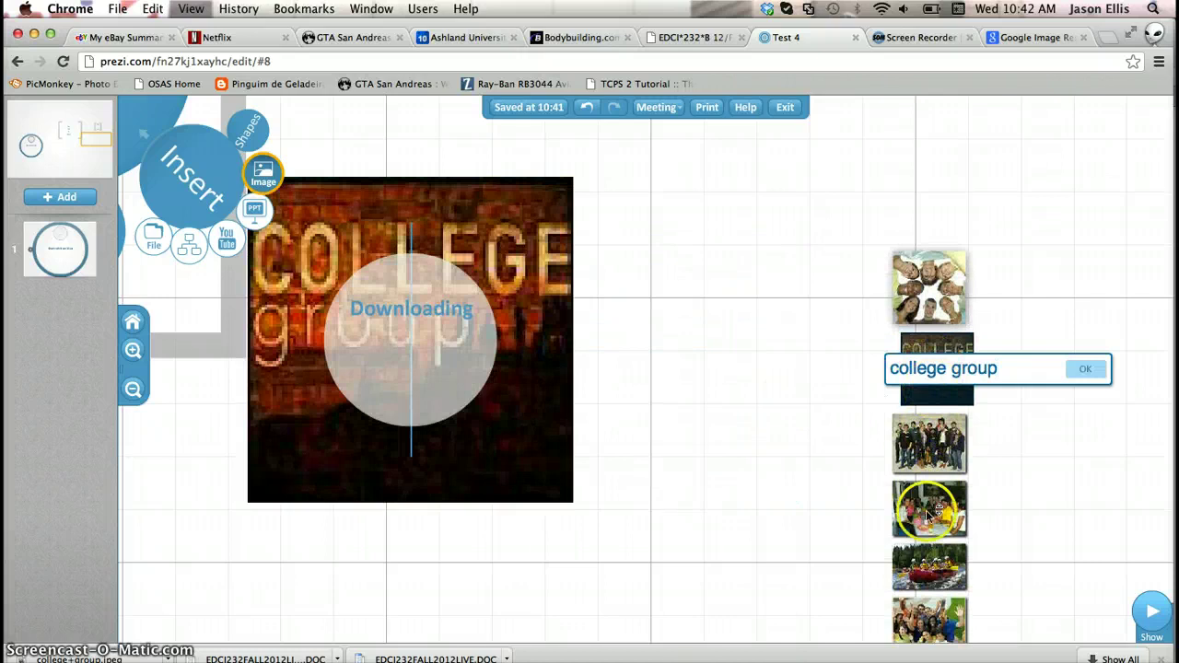
pyautogui.click(935, 314)
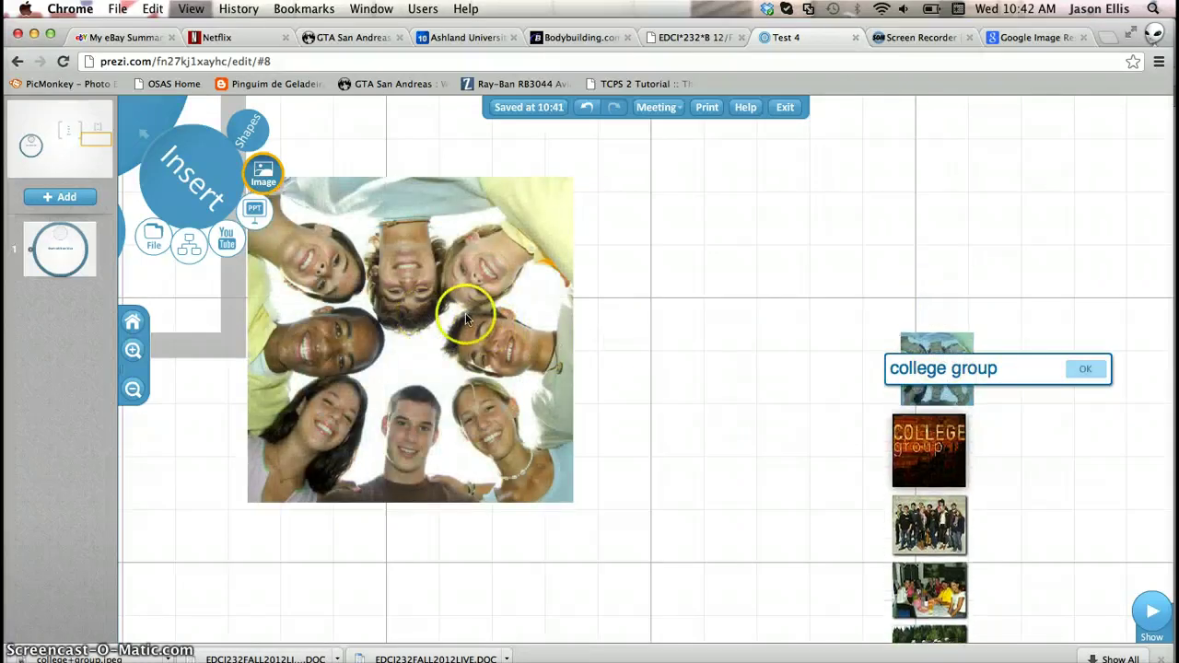
pyautogui.moveTo(490, 333); pyautogui.dragTo(700, 380)
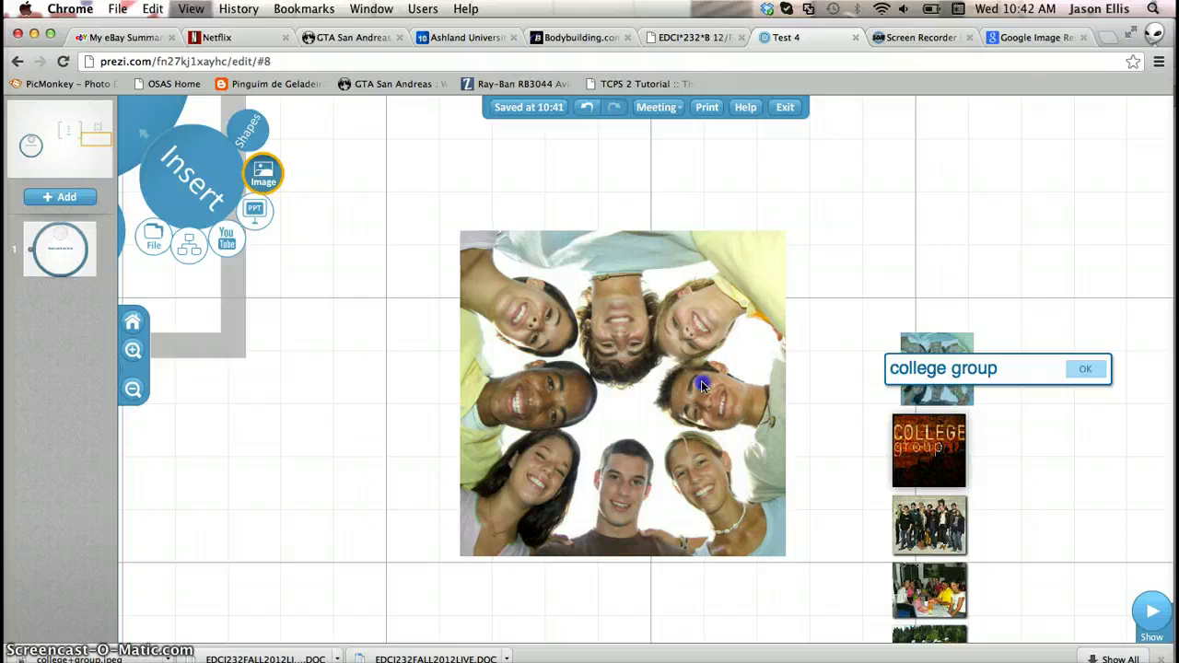
pyautogui.click(1089, 371)
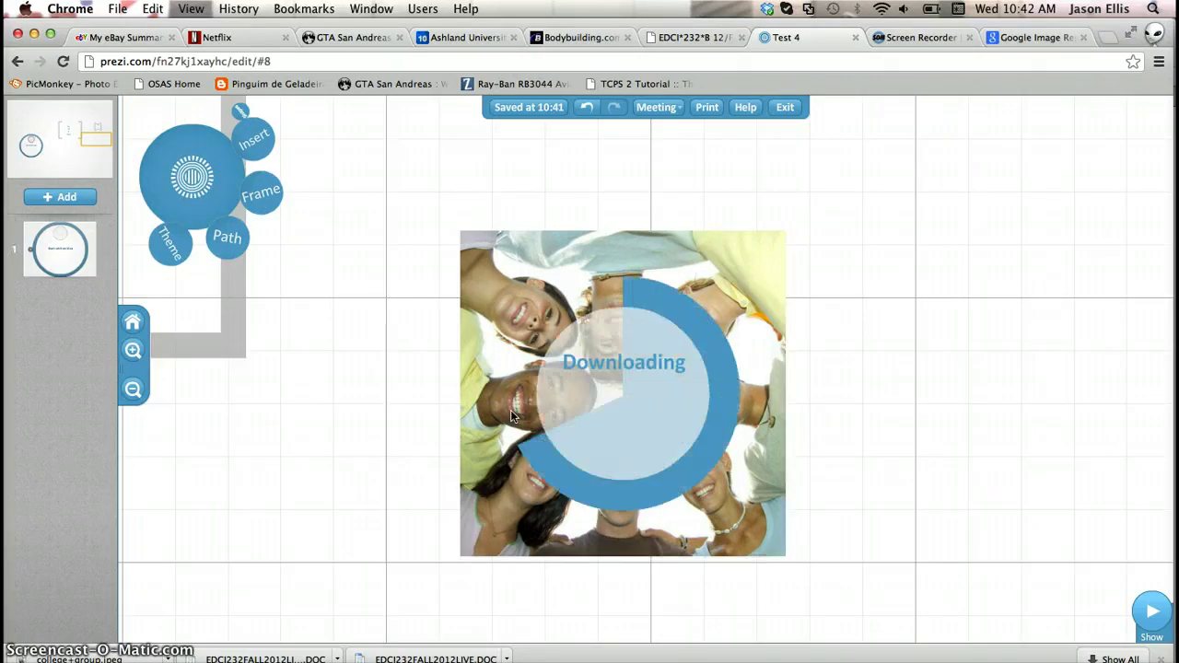
# Draw a hidden frame and position it over the photo's bottom-centre face
pyautogui.click(400, 275)
pyautogui.click(258, 195)
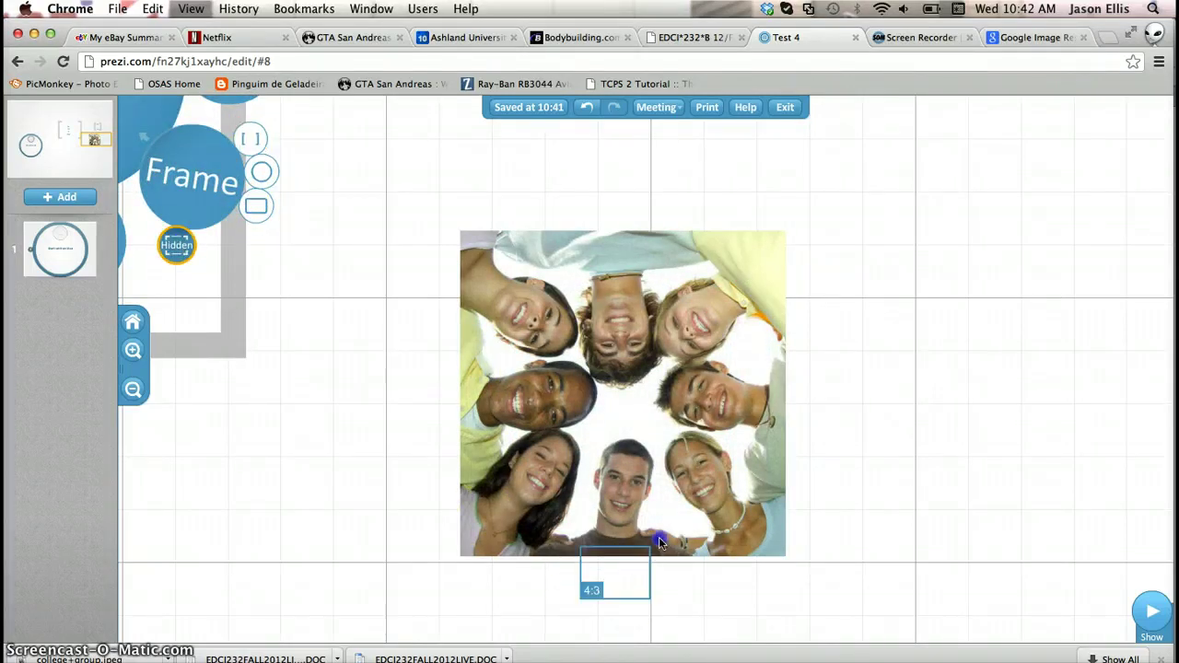
pyautogui.moveTo(660, 509); pyautogui.dragTo(660, 508)
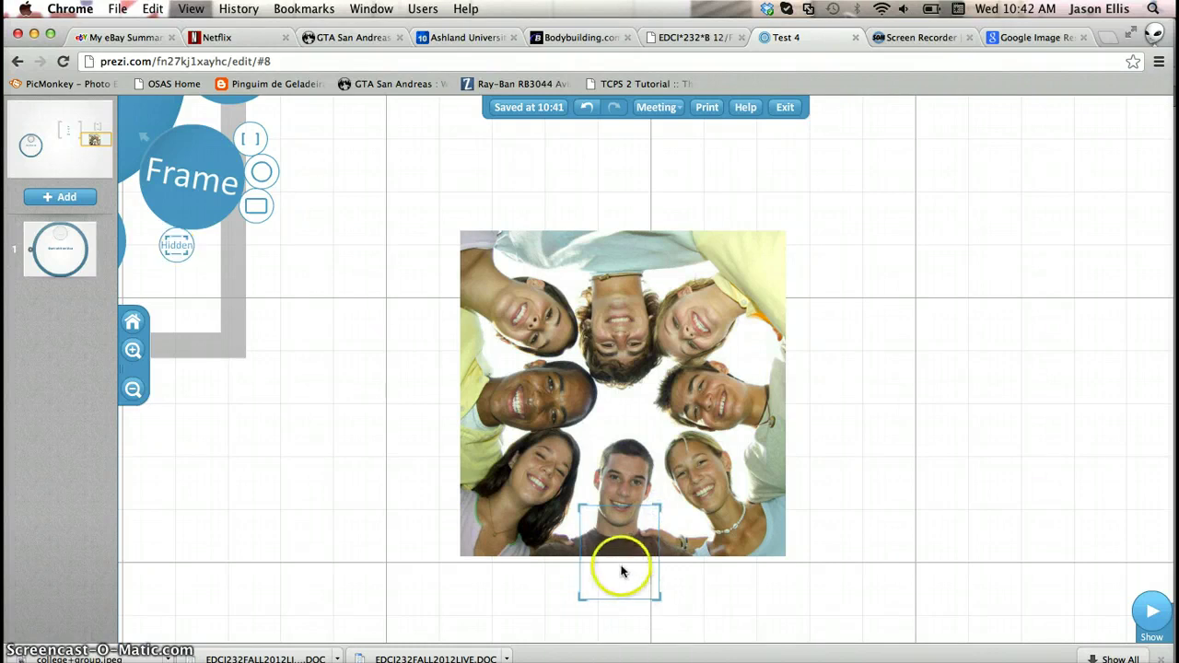
pyautogui.moveTo(632, 561); pyautogui.dragTo(626, 518)
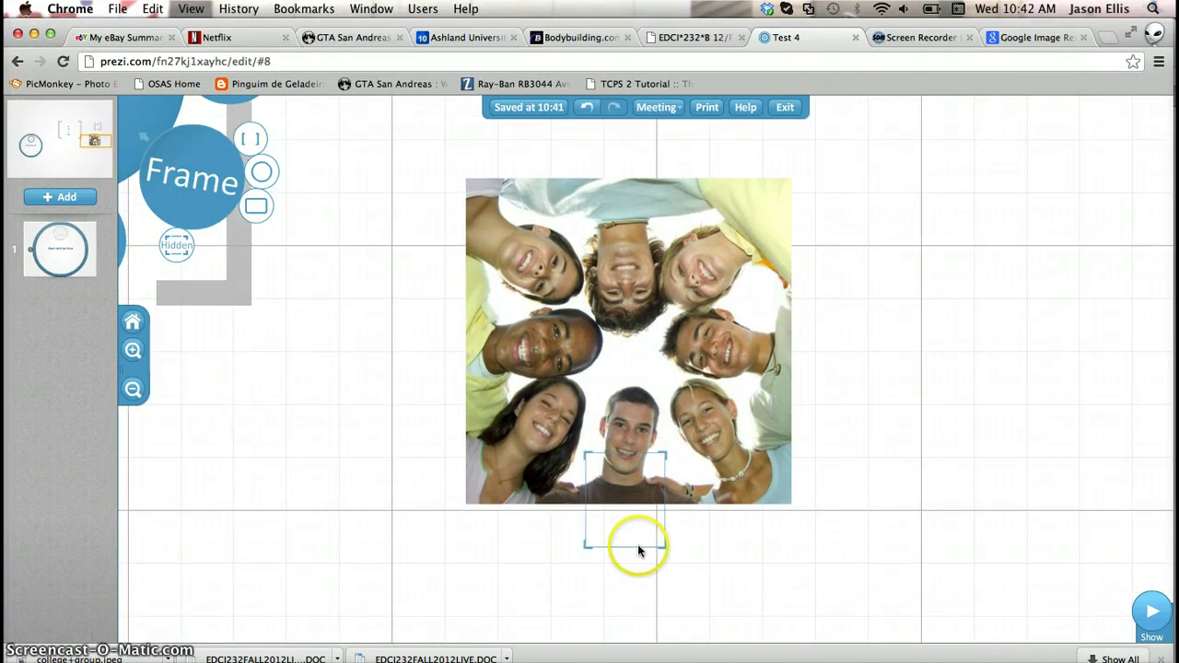
pyautogui.click(638, 548)
pyautogui.click(602, 547)
pyautogui.click(603, 544)
pyautogui.click(588, 542)
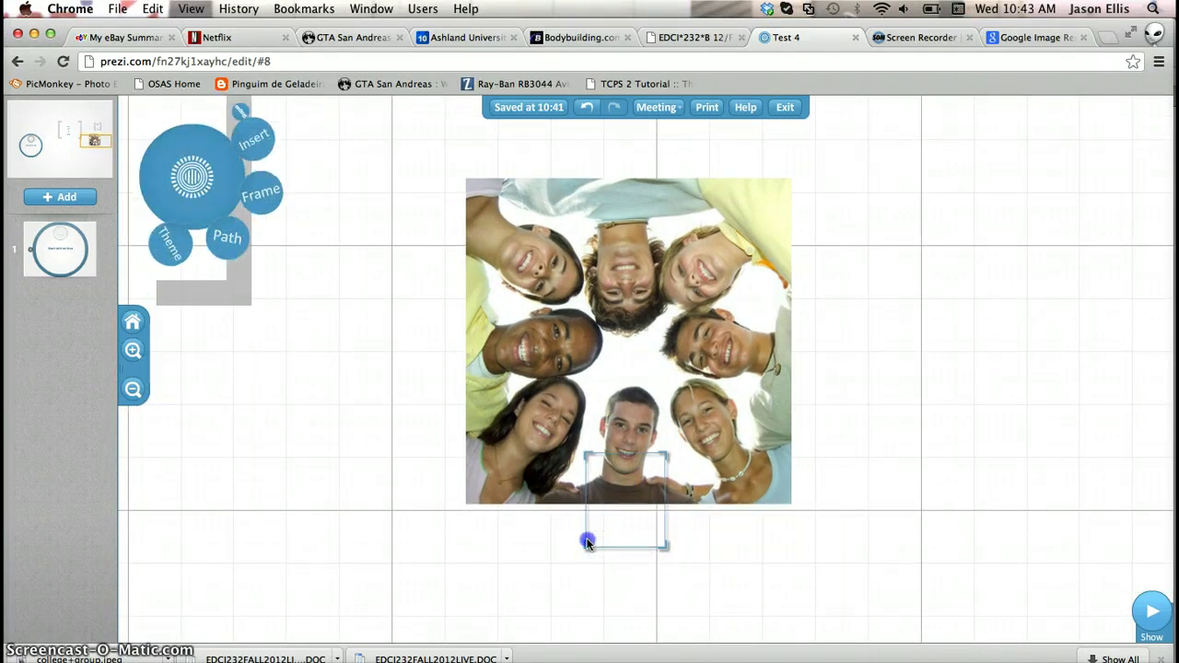
pyautogui.moveTo(625, 500); pyautogui.dragTo(625, 435)
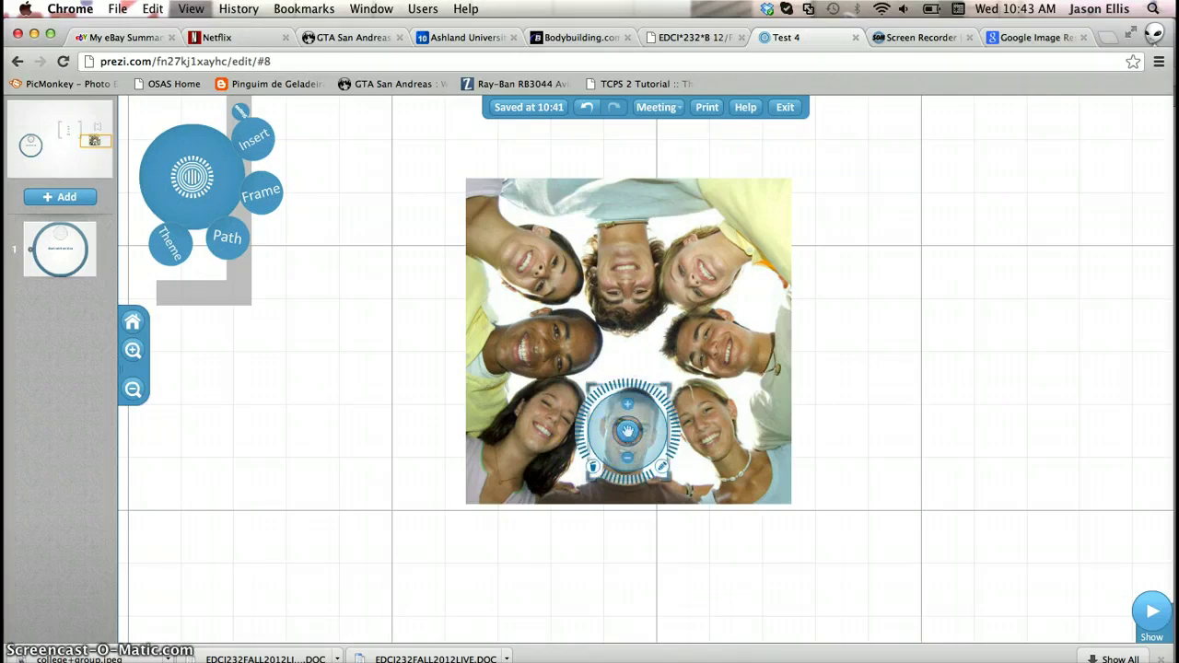
pyautogui.moveTo(152, 496); pyautogui.dragTo(761, 284)
# Start a YouTube insert and load youtube in a new browser tab
pyautogui.click(246, 147)
pyautogui.click(238, 236)
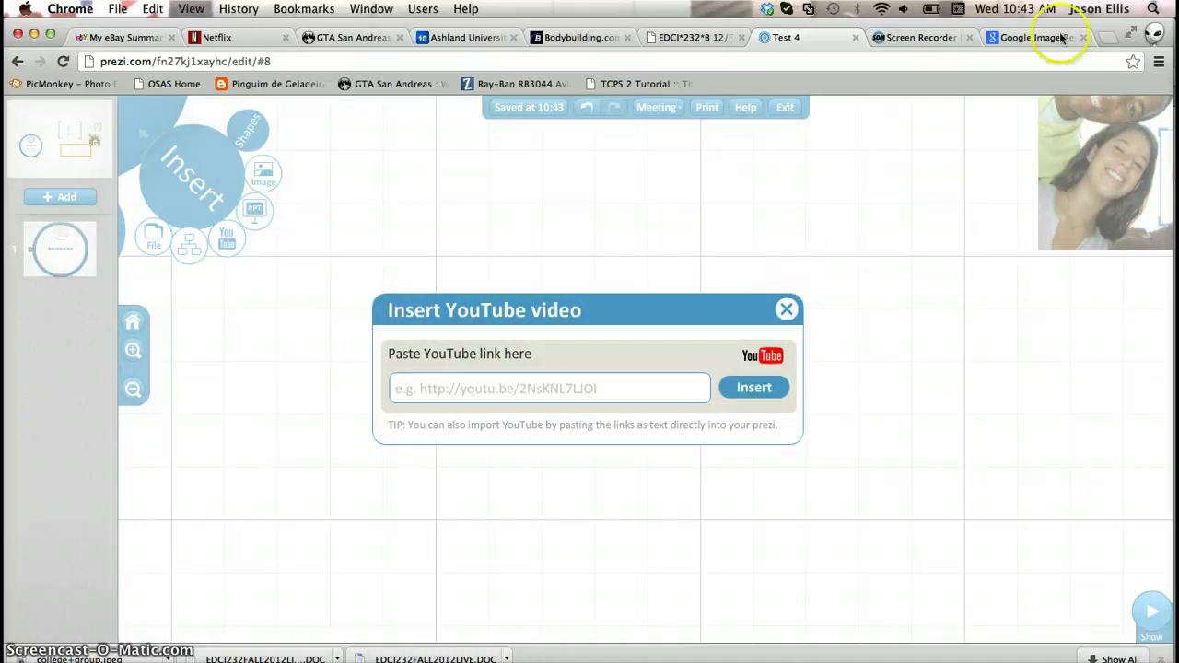
pyautogui.click(1109, 38)
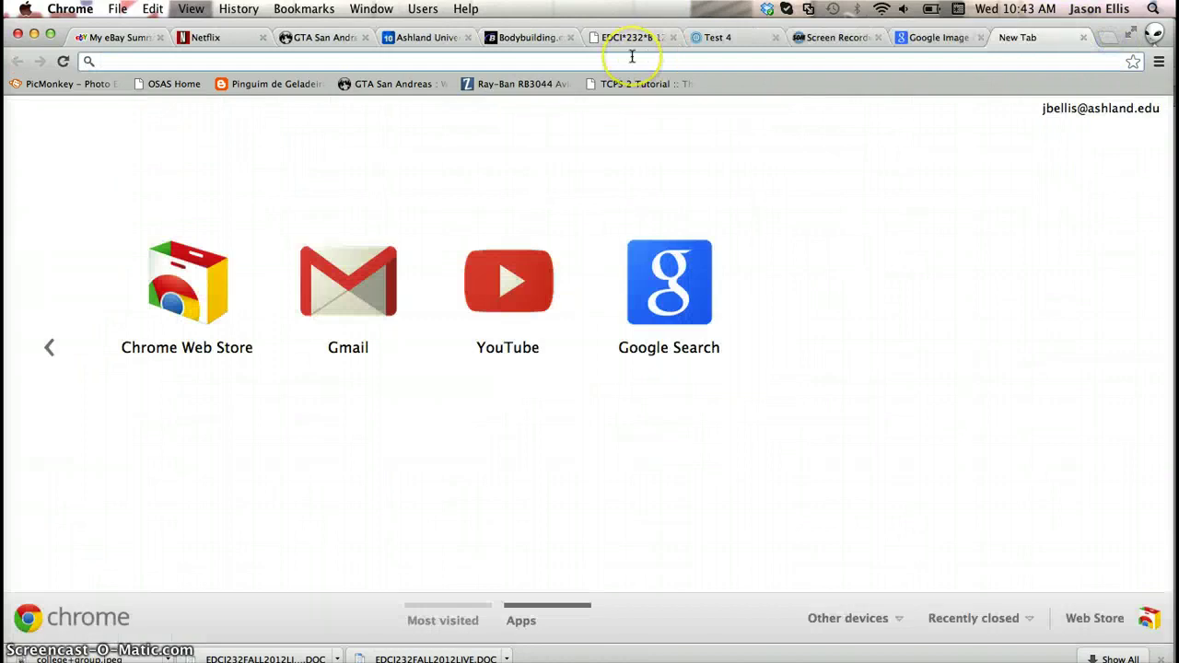
pyautogui.write('youtube')
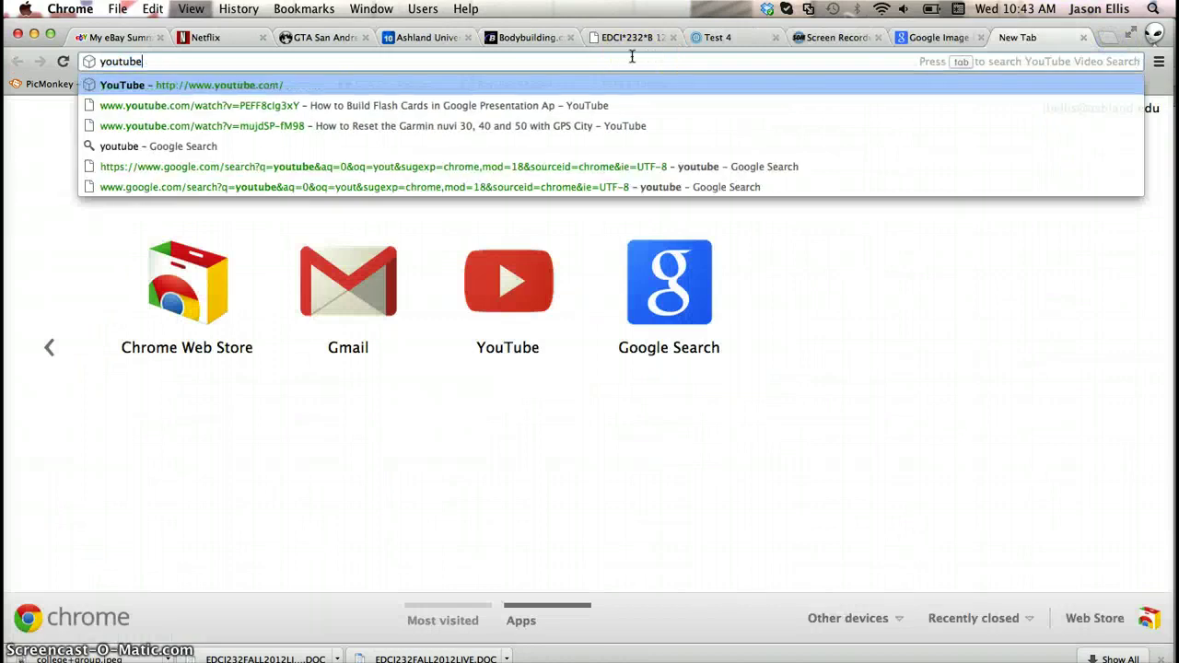
pyautogui.press('Return')
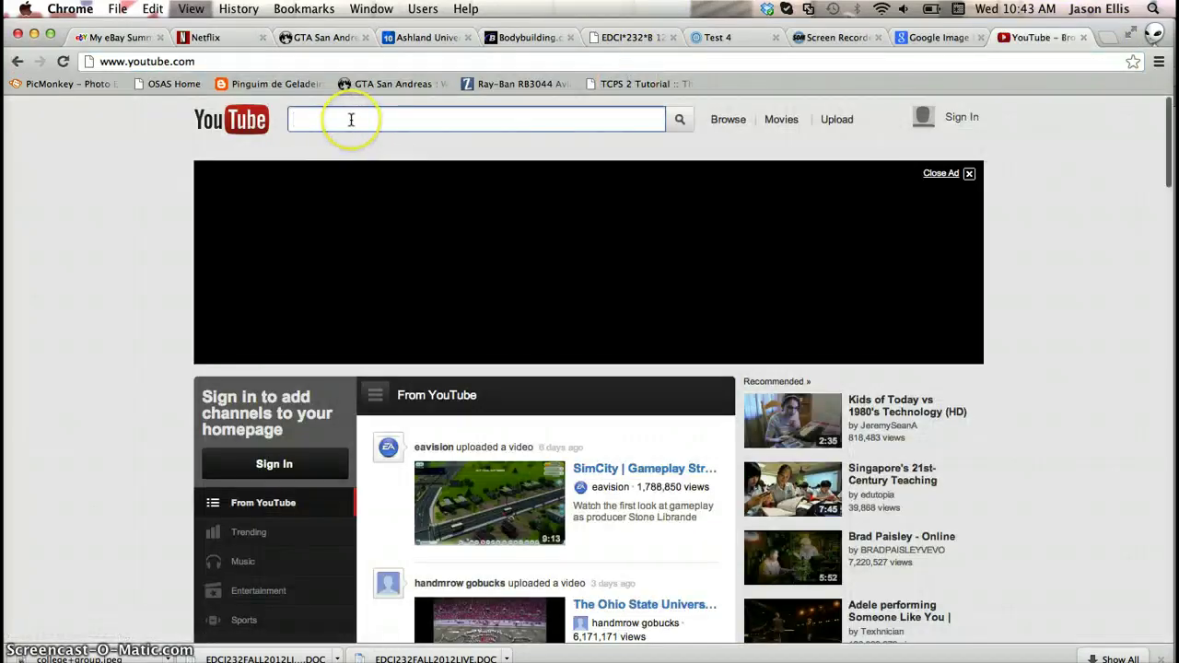
# Search 'ashland university', open College Tour - Ashland University and copy its URL
pyautogui.click(351, 120)
pyautogui.write('ashland uni')
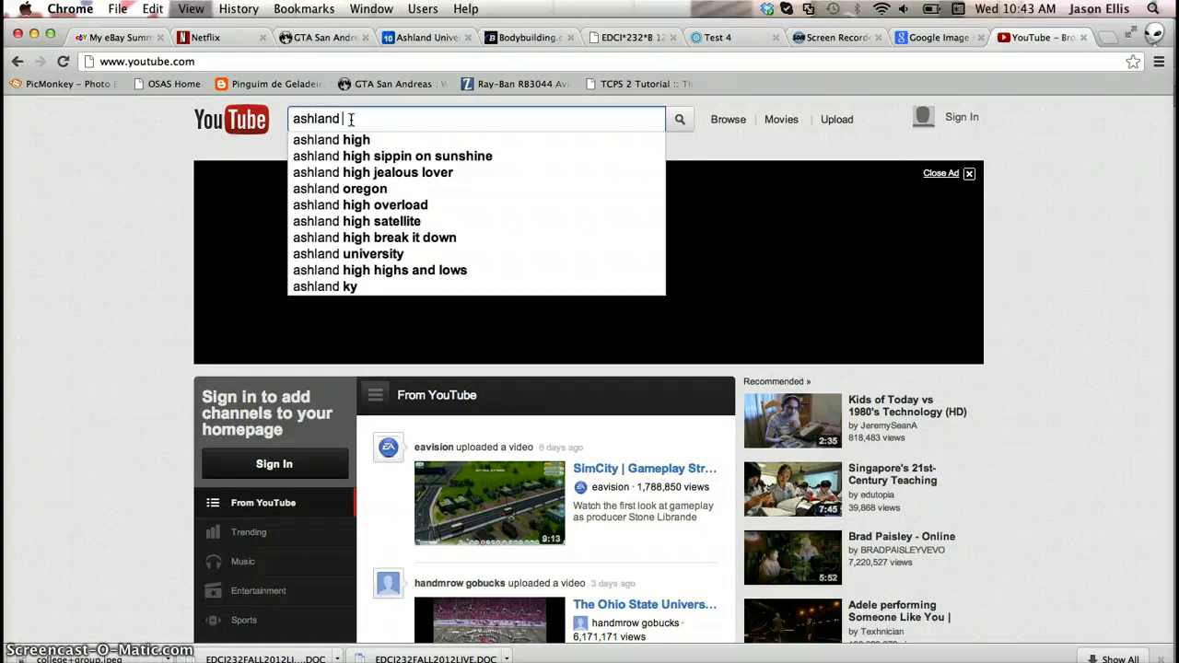
pyautogui.write('versity')
pyautogui.press('Return')
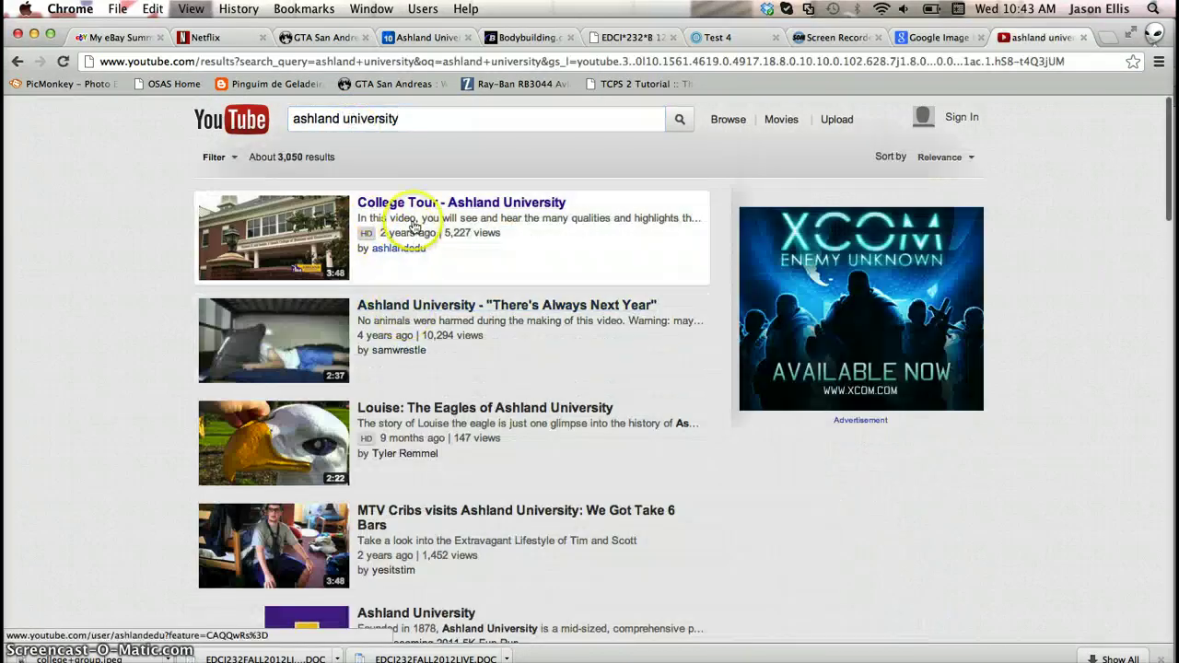
pyautogui.click(416, 210)
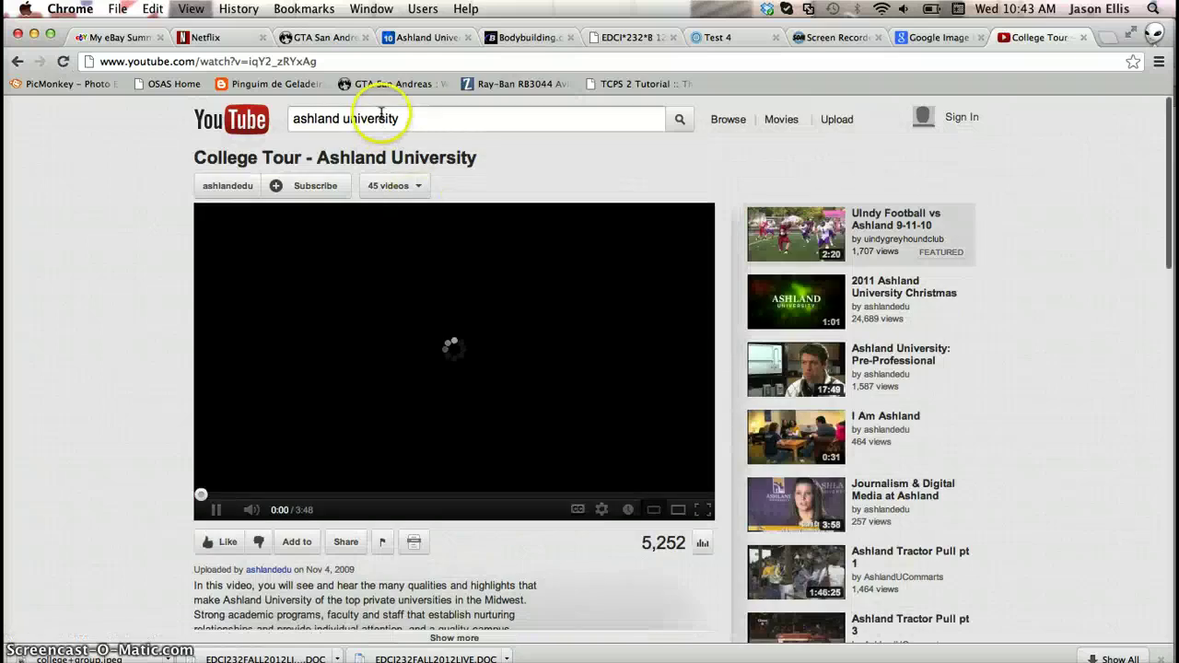
pyautogui.click(421, 118)
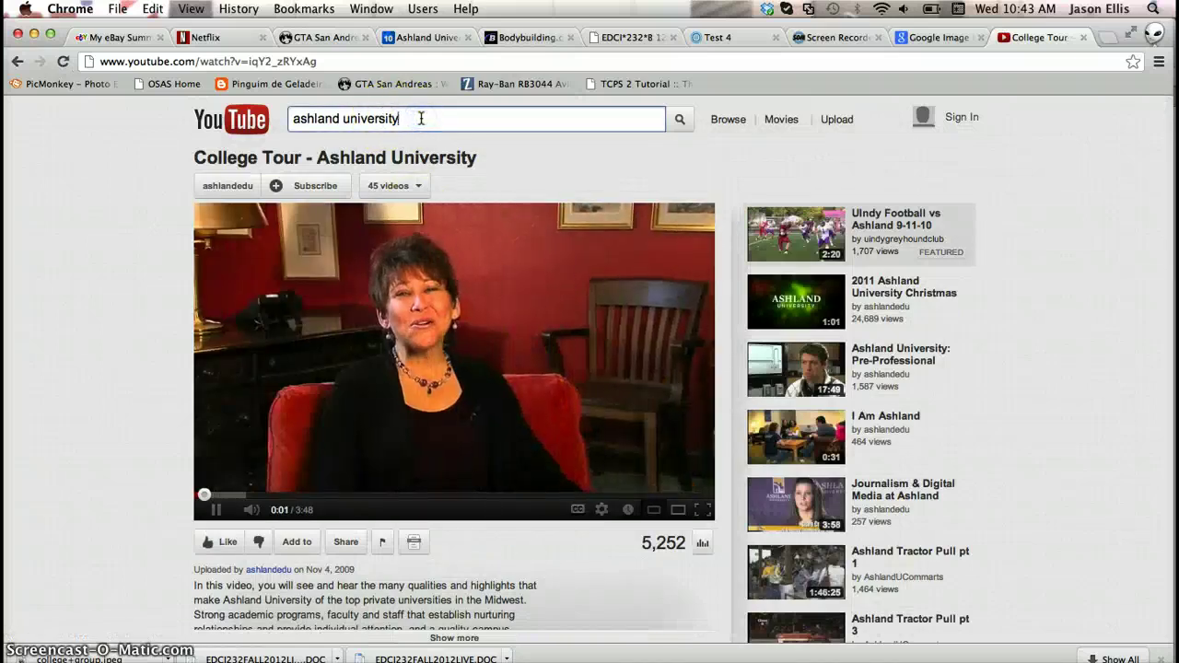
pyautogui.click(322, 369)
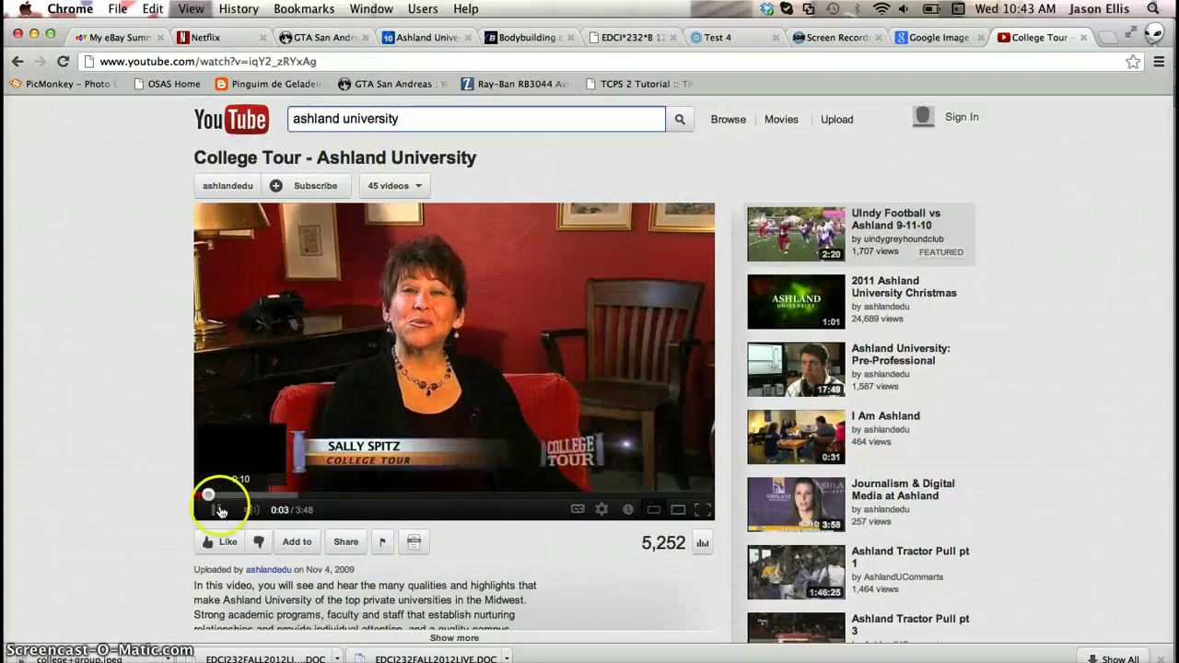
pyautogui.click(405, 61)
pyautogui.press('super+c')
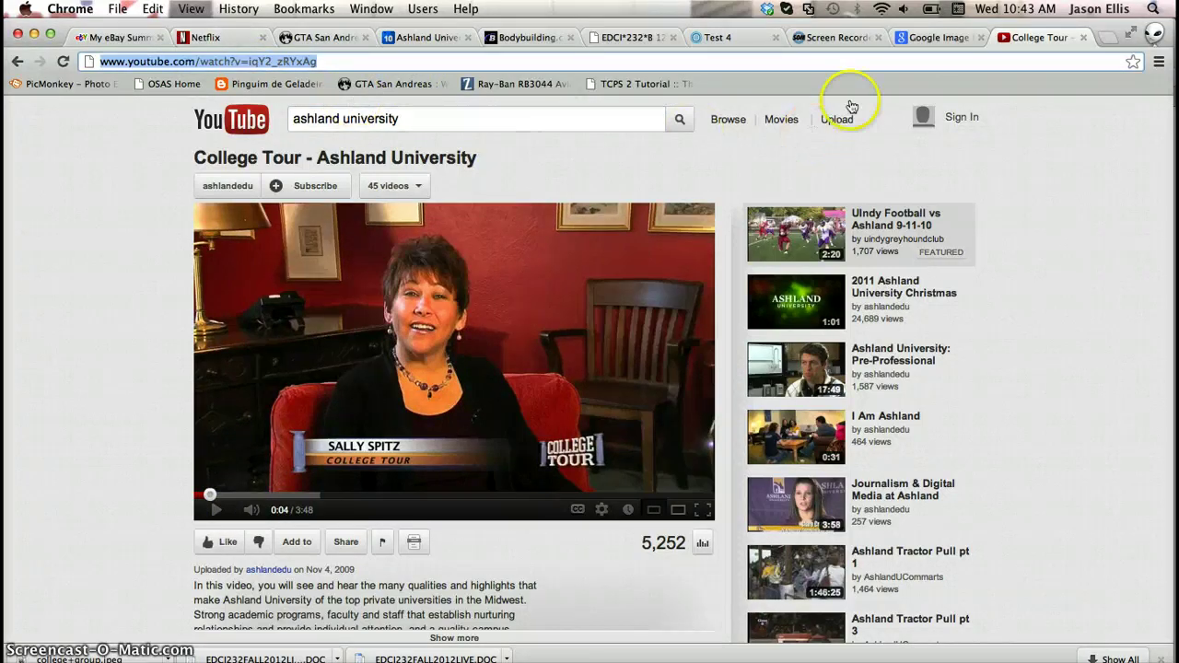
pyautogui.click(843, 39)
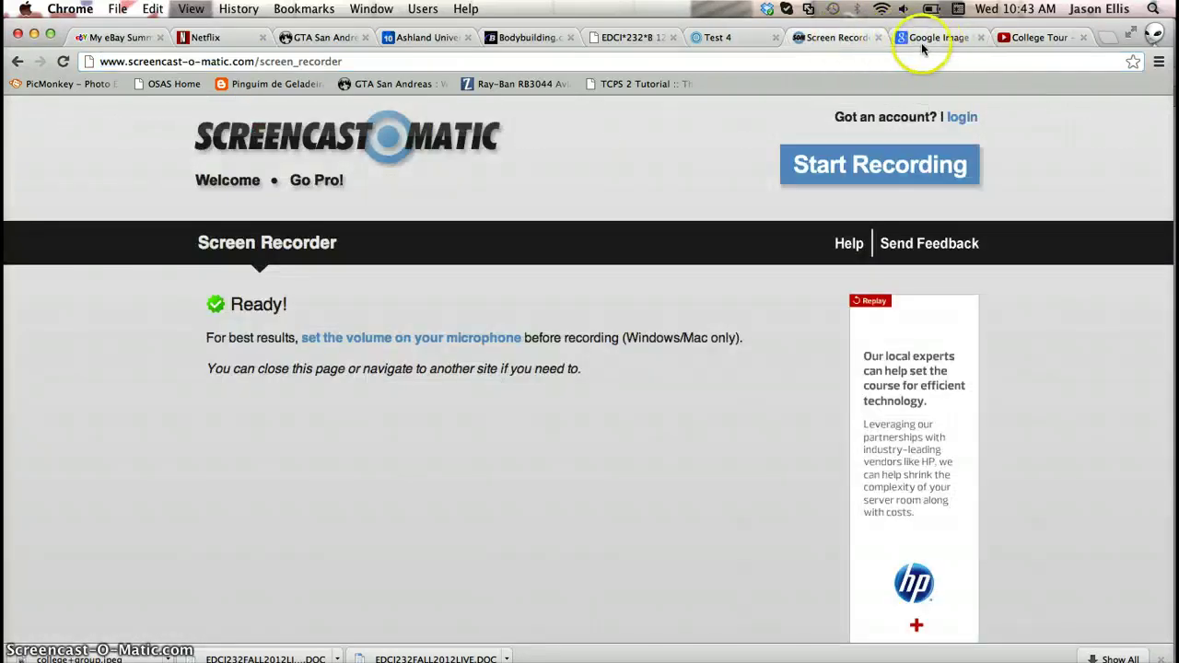
# Paste the College Tour video link into the Test 4 YouTube dialog and insert it
pyautogui.click(728, 38)
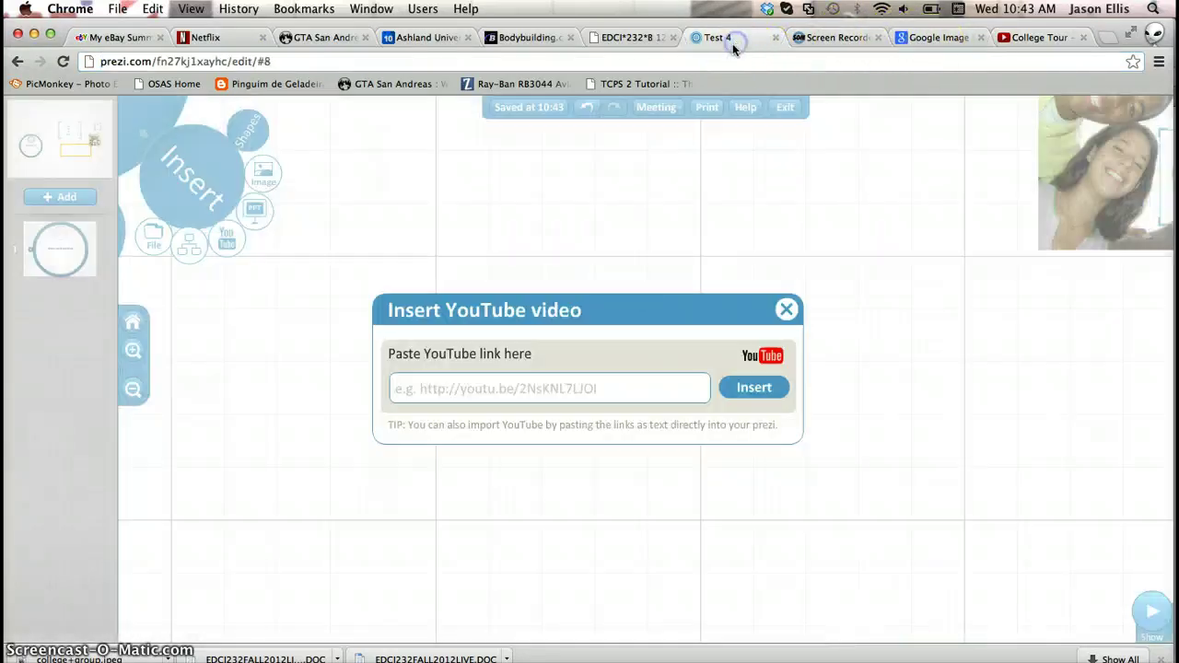
pyautogui.click(490, 383)
pyautogui.press('super+v')
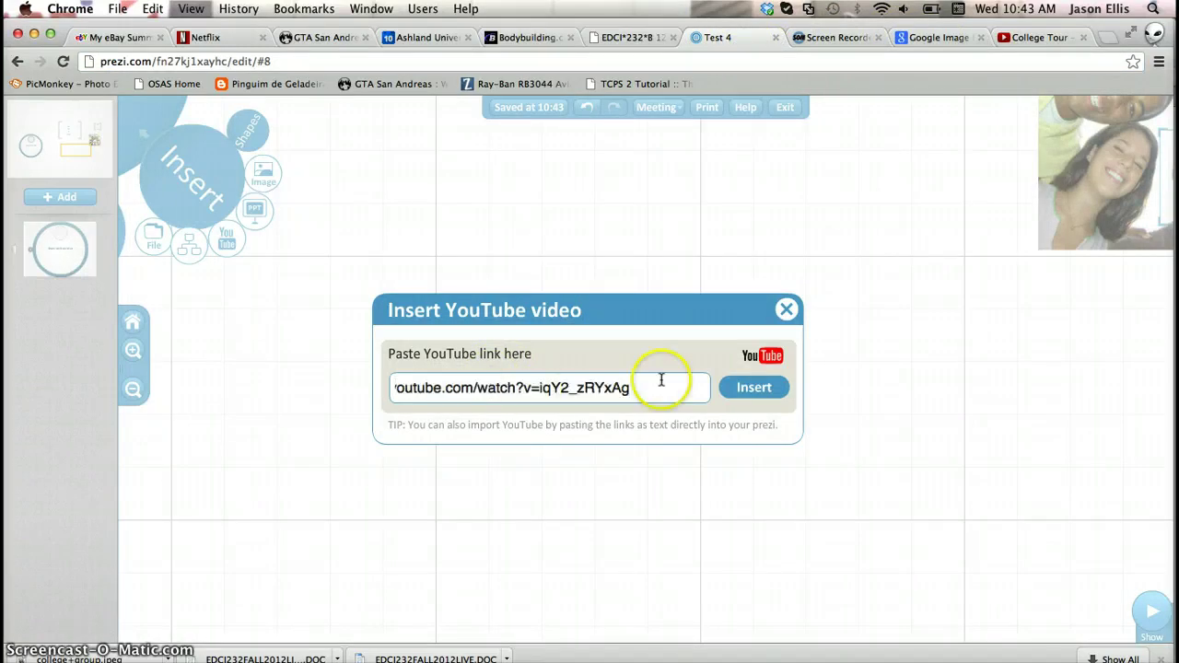
pyautogui.click(754, 388)
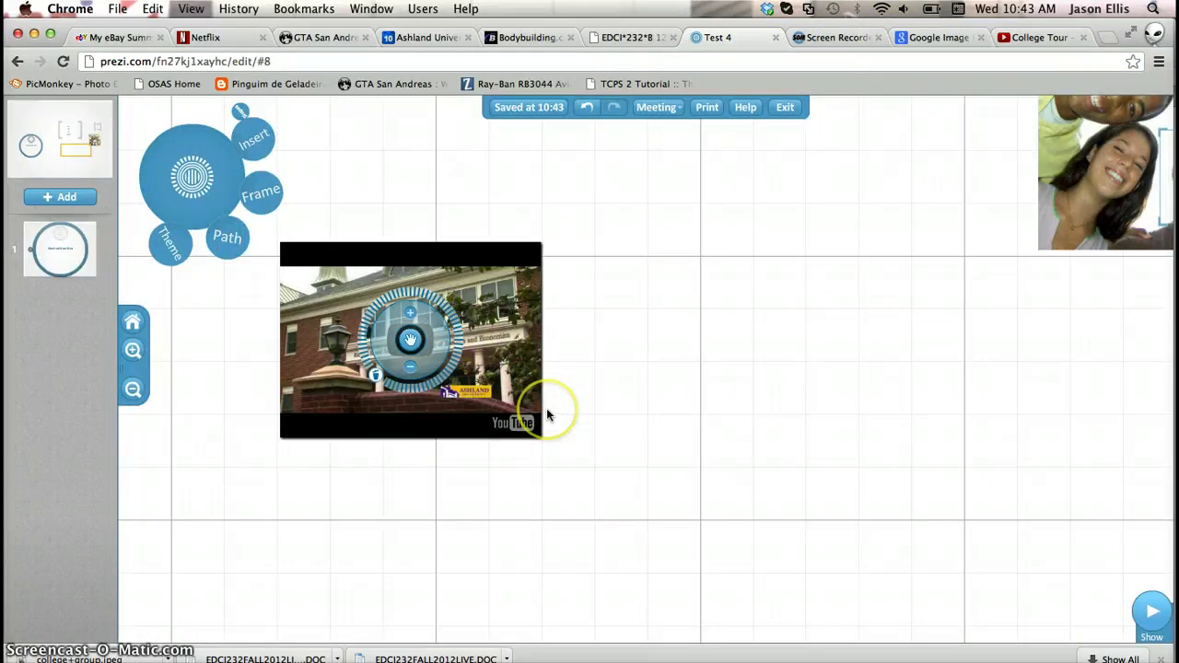
# Enlarge the video about 1.7 times and shift it right and down
pyautogui.moveTo(466, 339); pyautogui.dragTo(444, 365)
pyautogui.moveTo(474, 206); pyautogui.dragTo(598, 262)
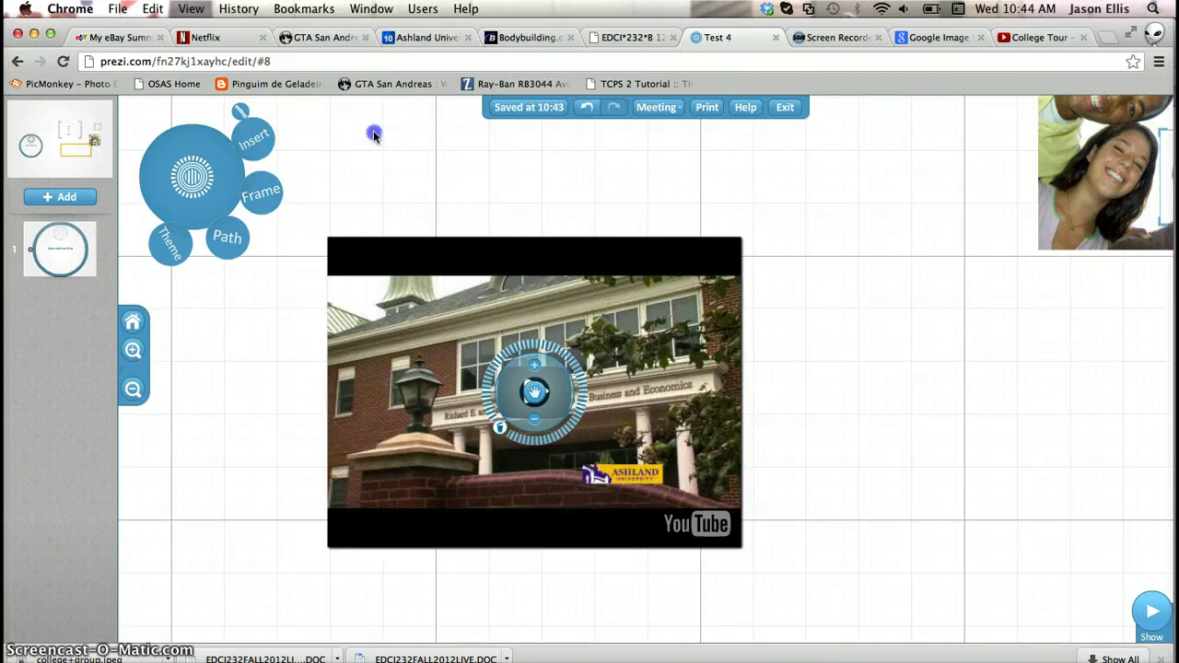
pyautogui.moveTo(374, 134); pyautogui.dragTo(771, 419)
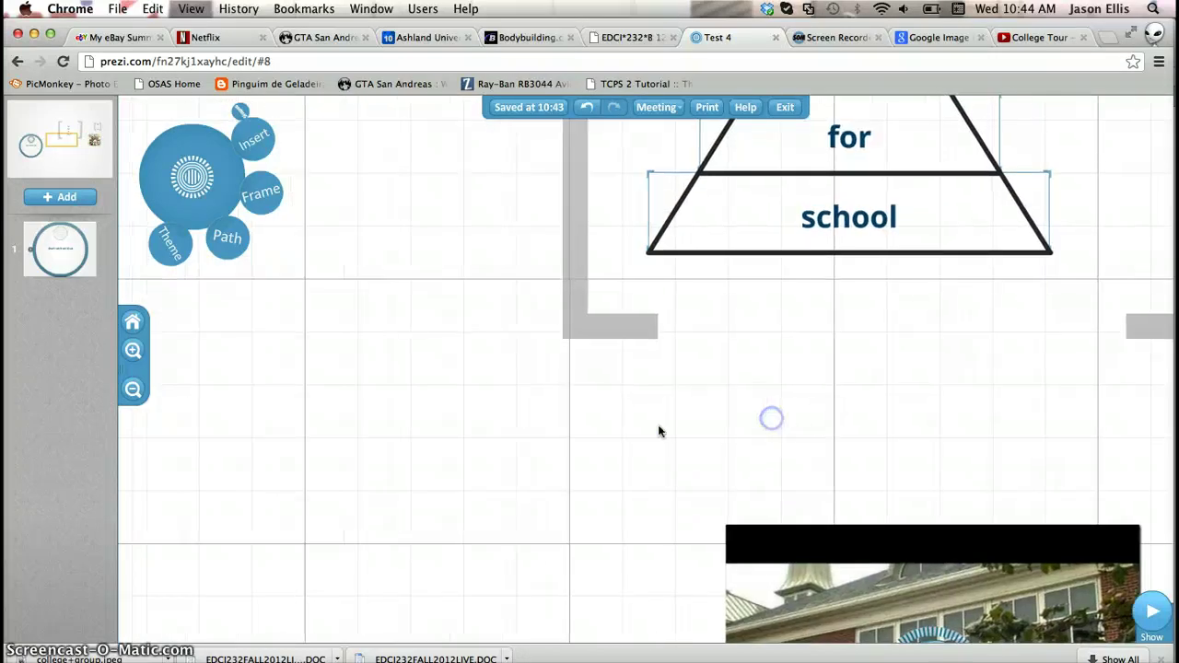
pyautogui.moveTo(442, 392); pyautogui.dragTo(923, 215)
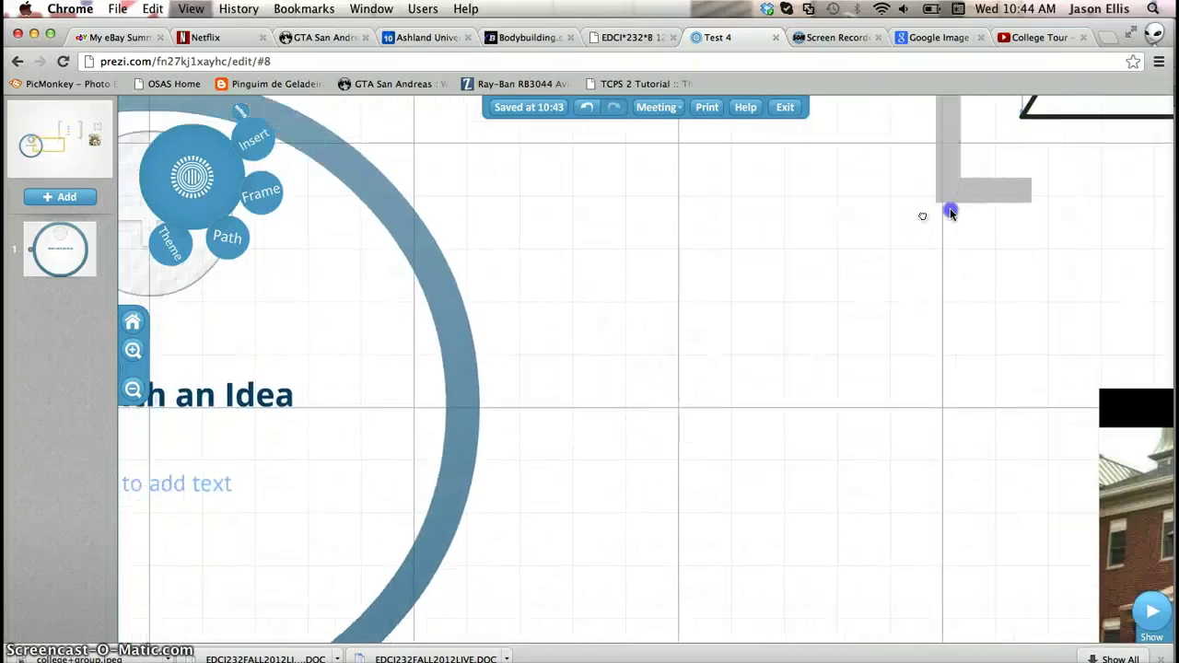
# Add Start with an Idea and the big idea text as path steps 2 and 3
pyautogui.click(231, 242)
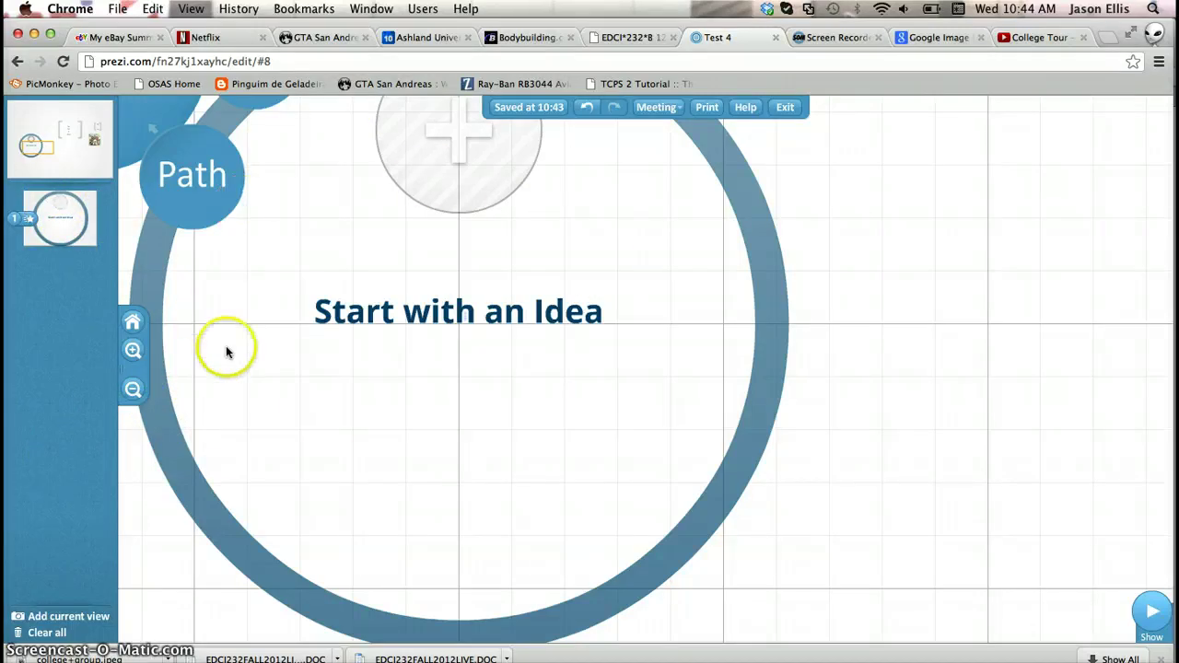
pyautogui.click(369, 318)
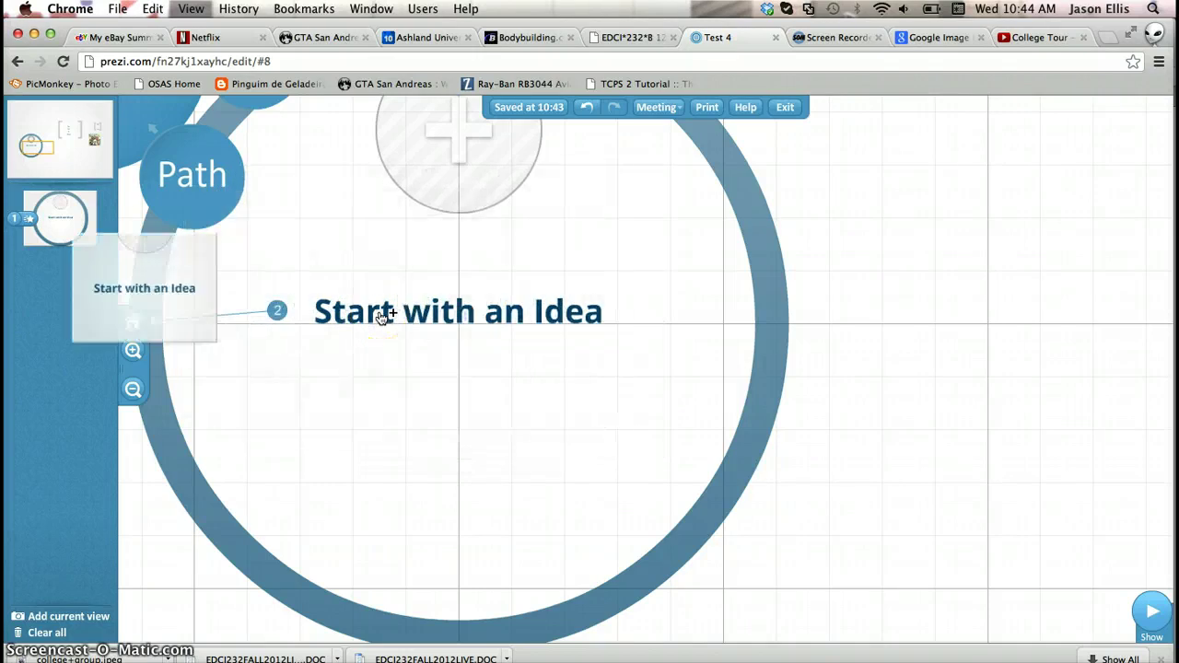
pyautogui.click(133, 352)
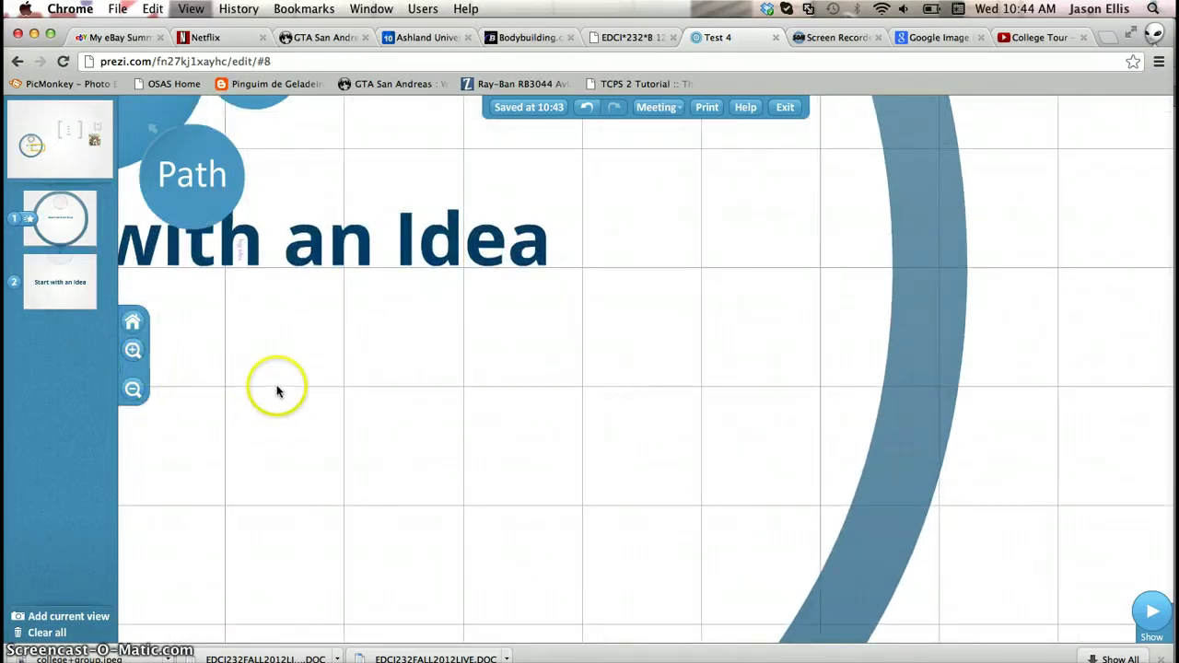
pyautogui.scroll(-2, 288, 389)
pyautogui.click(133, 351)
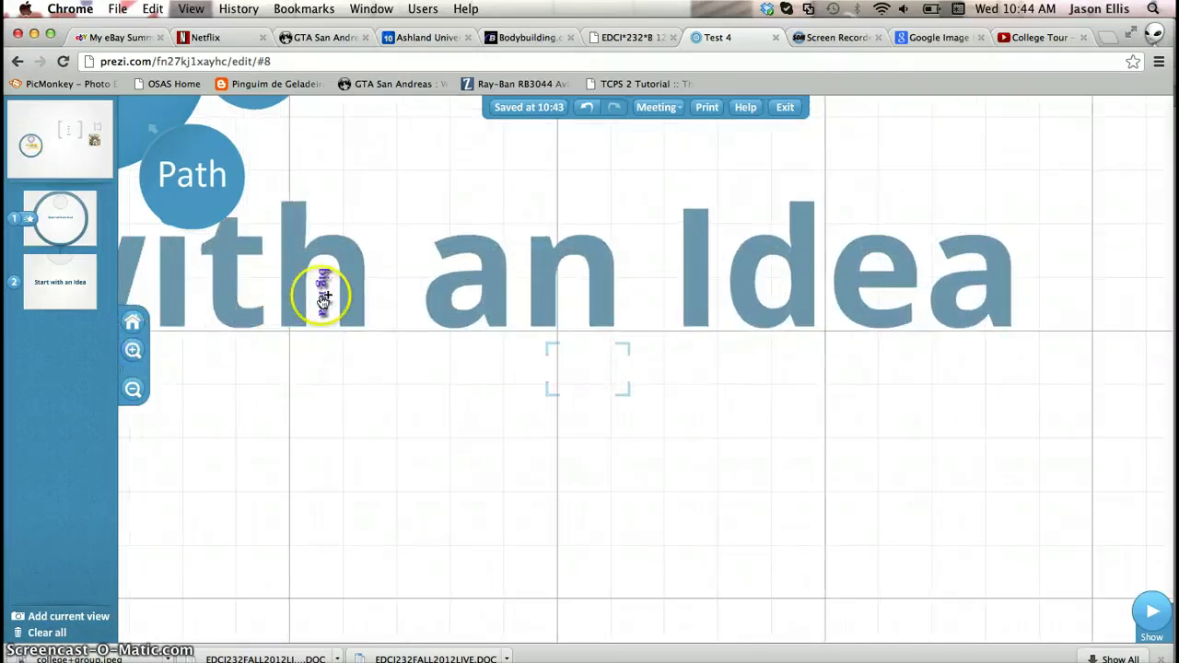
pyautogui.click(323, 300)
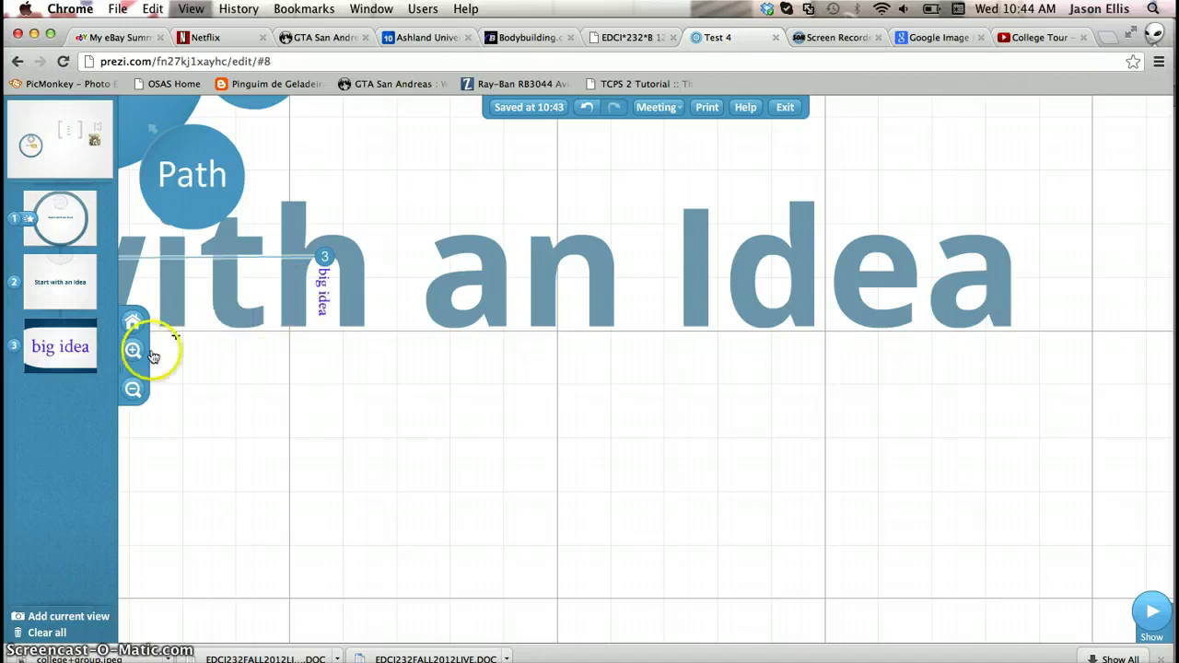
# Zoom out and pan until the Too cool for school pyramid is in view
pyautogui.click(135, 391)
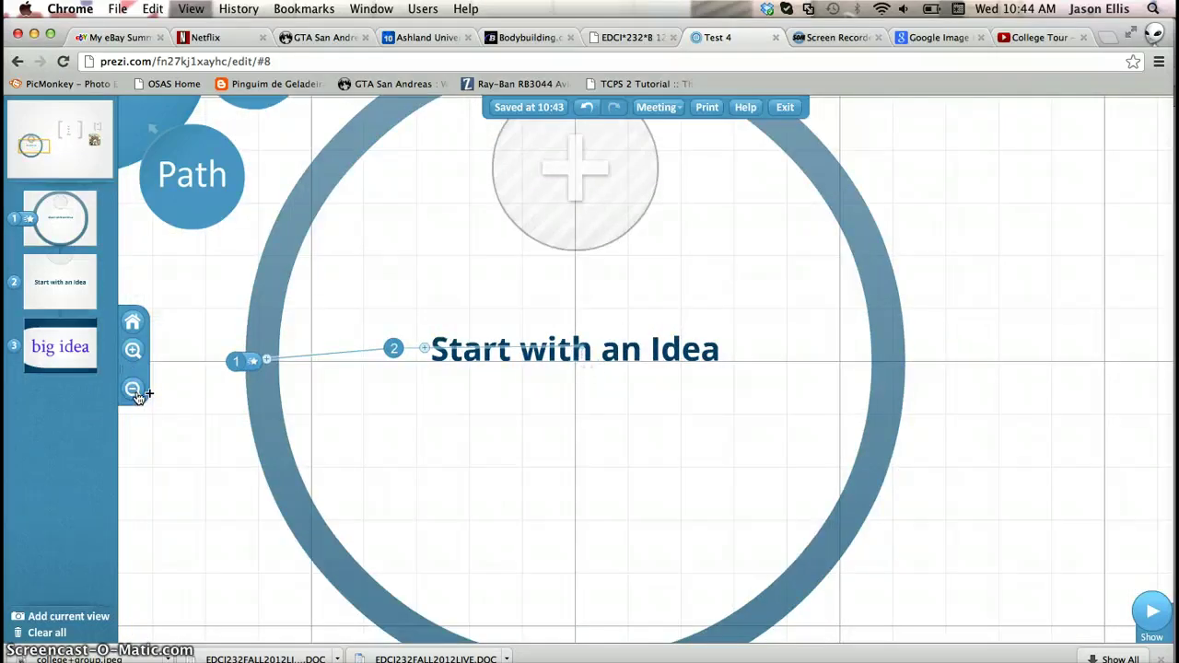
pyautogui.click(921, 146)
pyautogui.moveTo(727, 269); pyautogui.dragTo(414, 348)
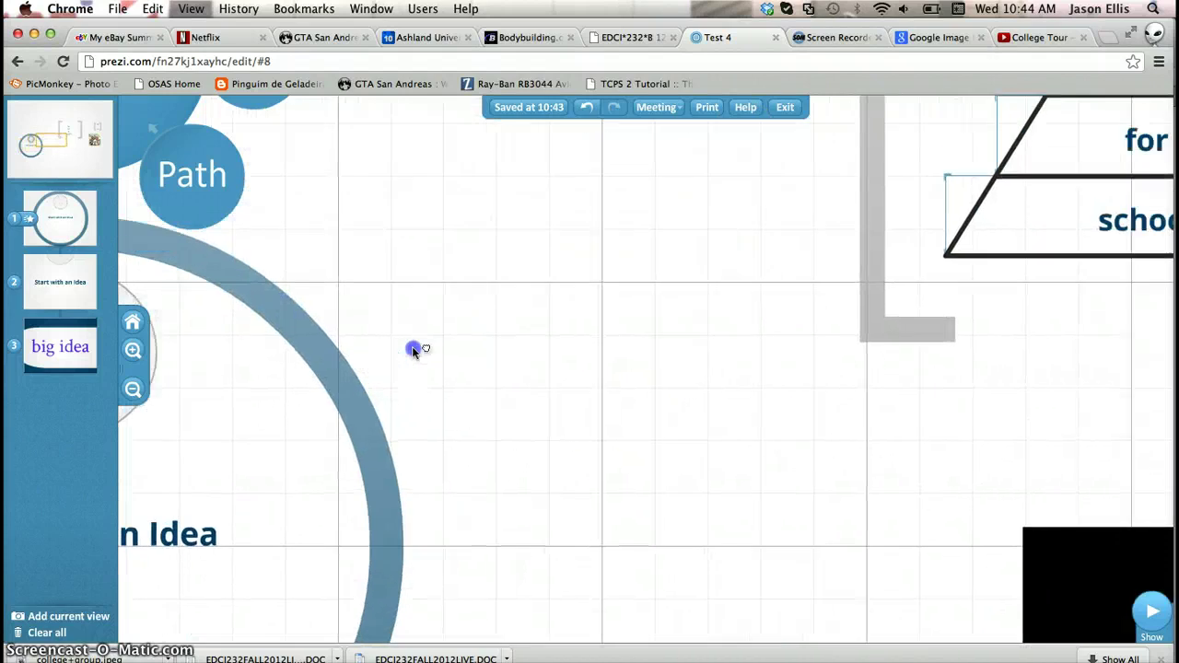
pyautogui.moveTo(732, 165); pyautogui.dragTo(348, 389)
# Add the pyramid frame as path step 4 and Too, cool, for, school as steps 5–8
pyautogui.click(481, 159)
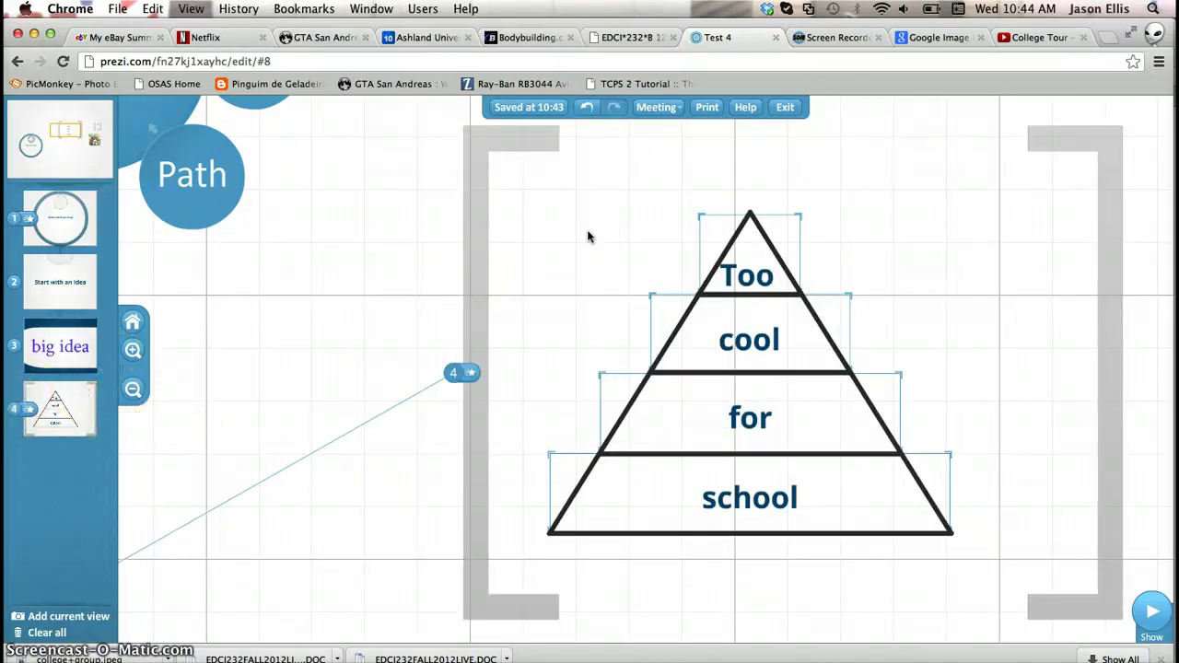
pyautogui.click(750, 274)
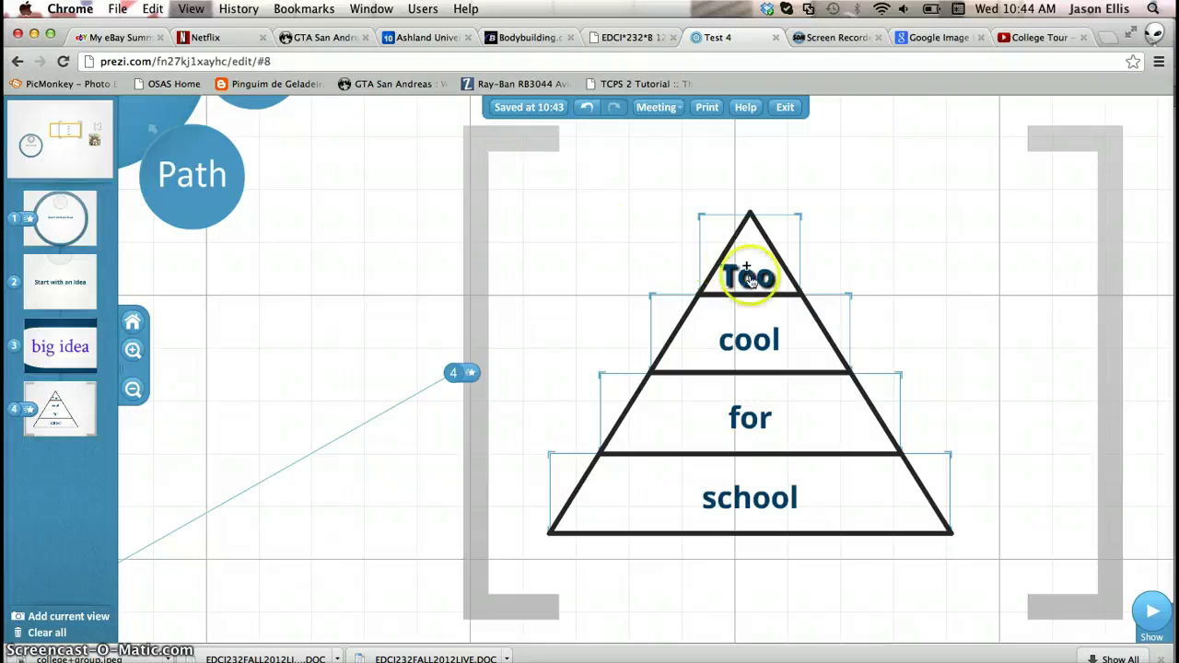
pyautogui.click(752, 341)
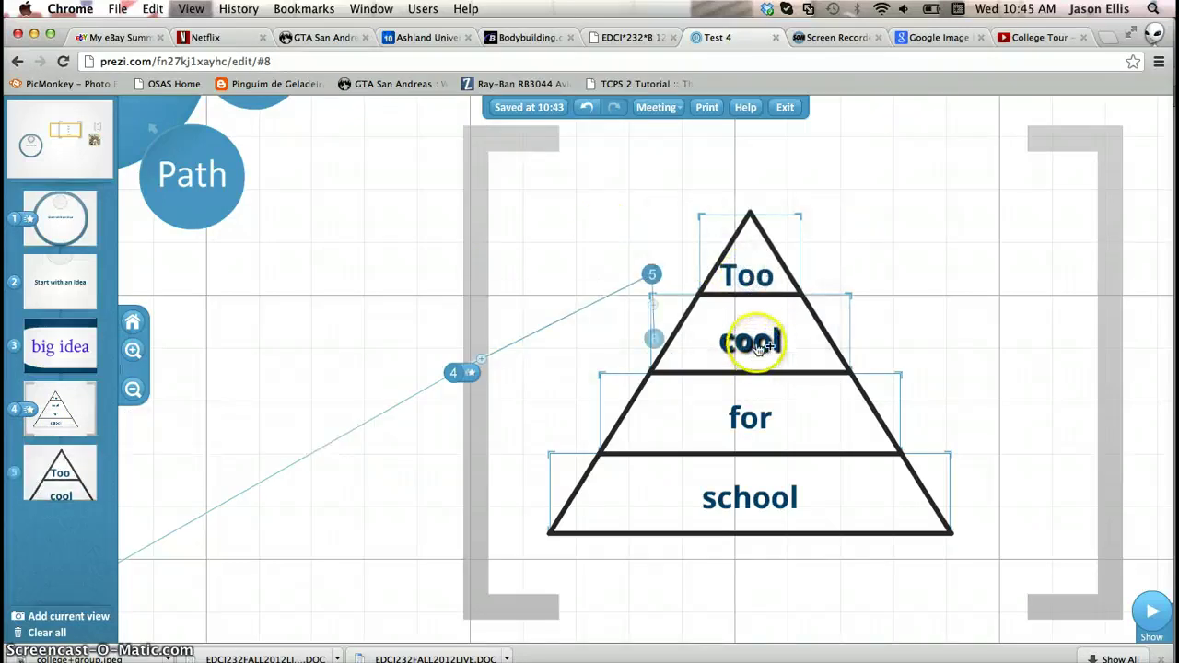
pyautogui.click(755, 417)
pyautogui.click(757, 498)
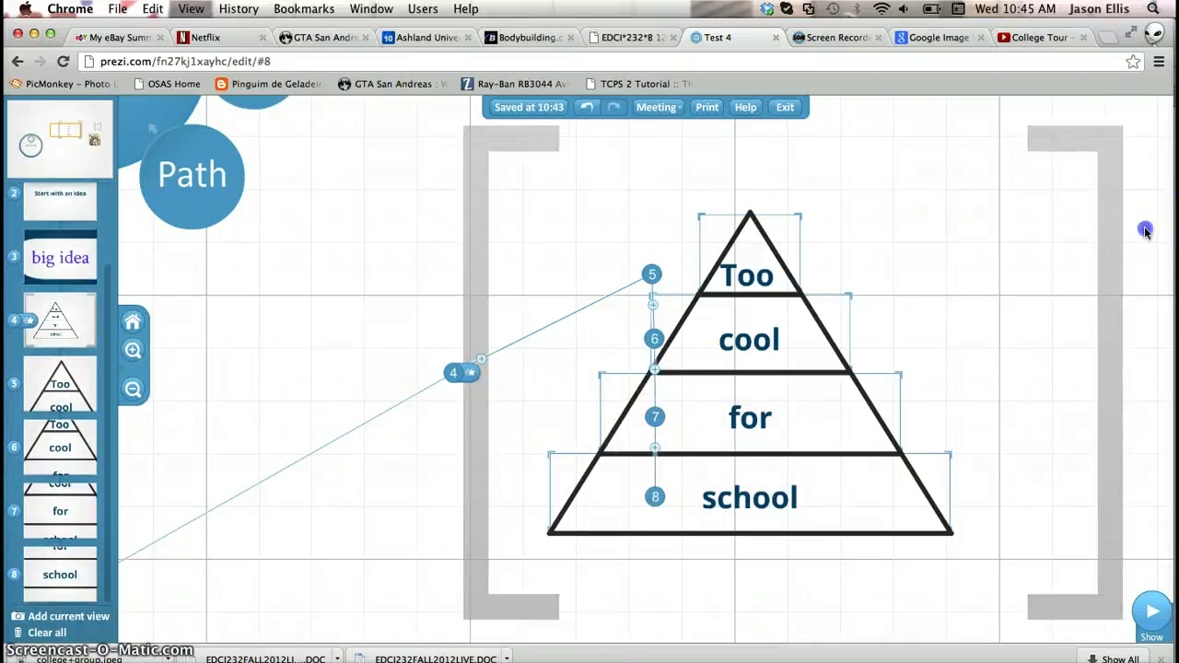
# Add the pyramid frame again as step 9 and Create a Frame as step 10
pyautogui.click(441, 138)
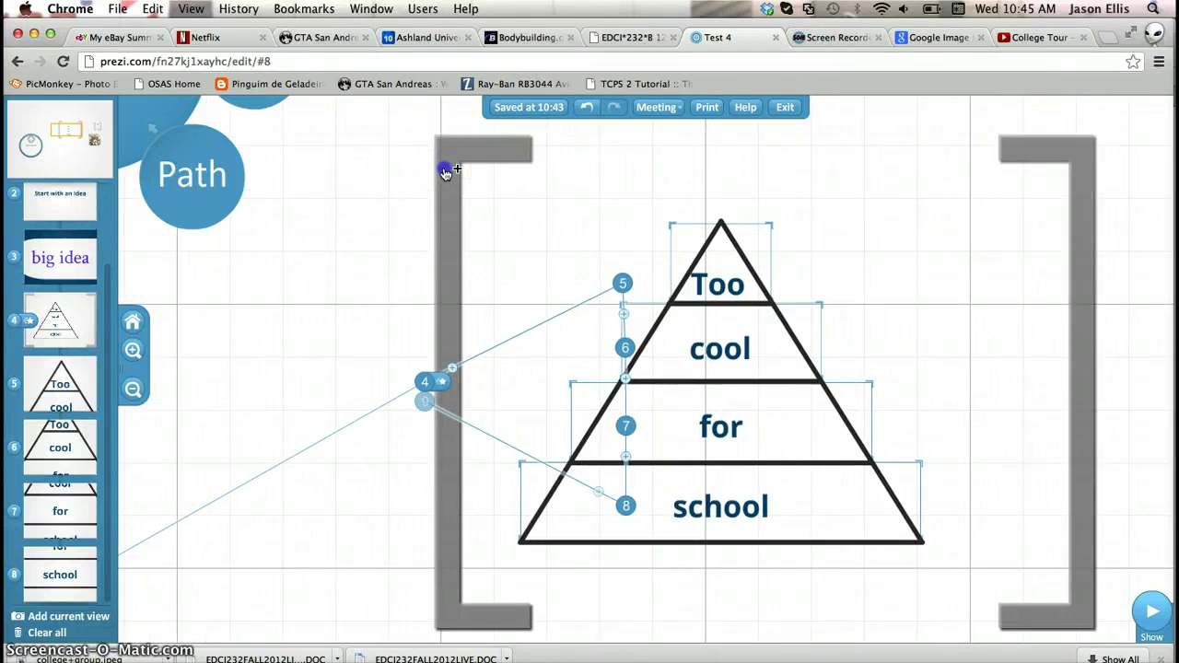
pyautogui.click(445, 173)
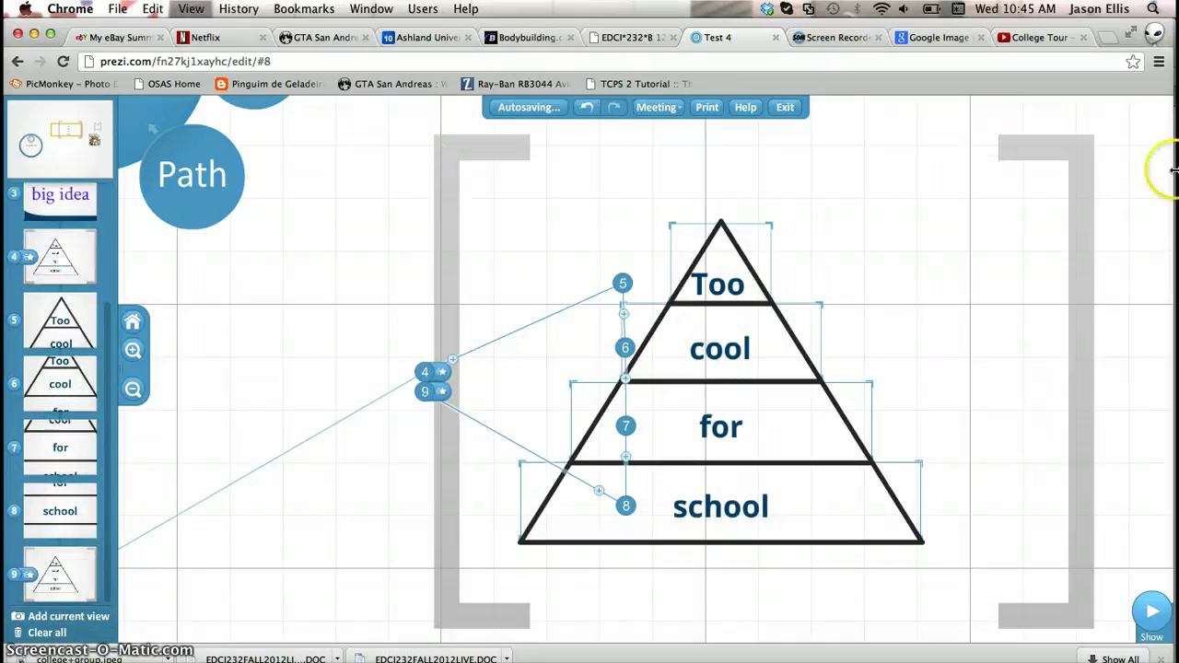
pyautogui.moveTo(1155, 198); pyautogui.dragTo(410, 188)
pyautogui.click(582, 187)
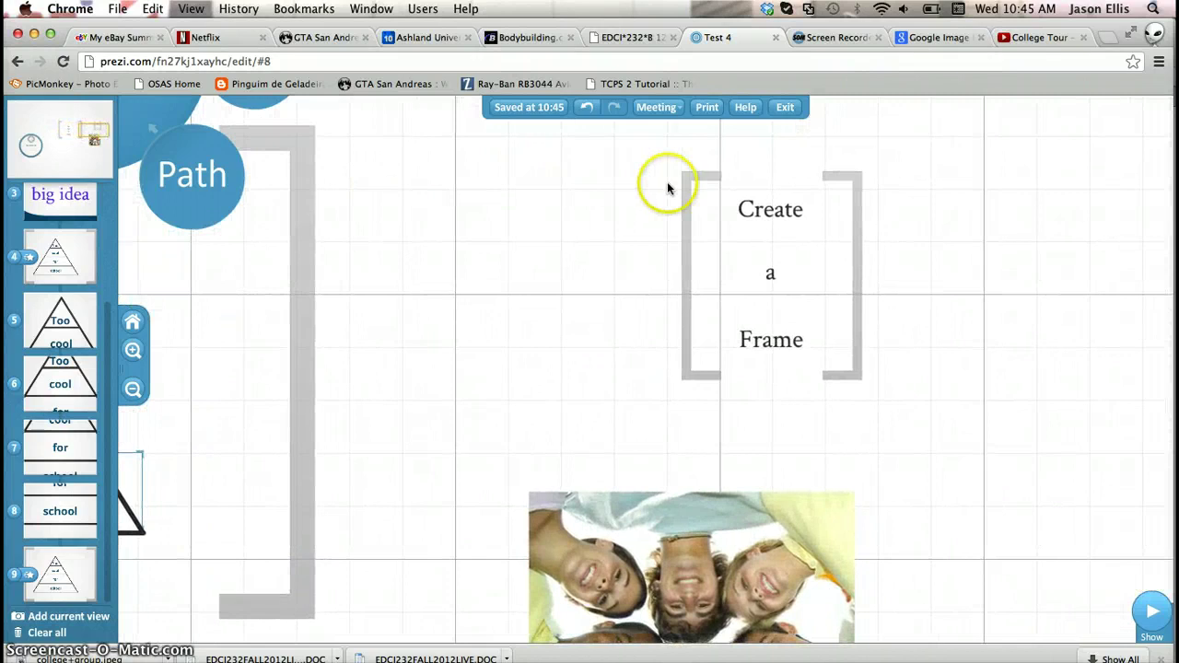
pyautogui.click(695, 186)
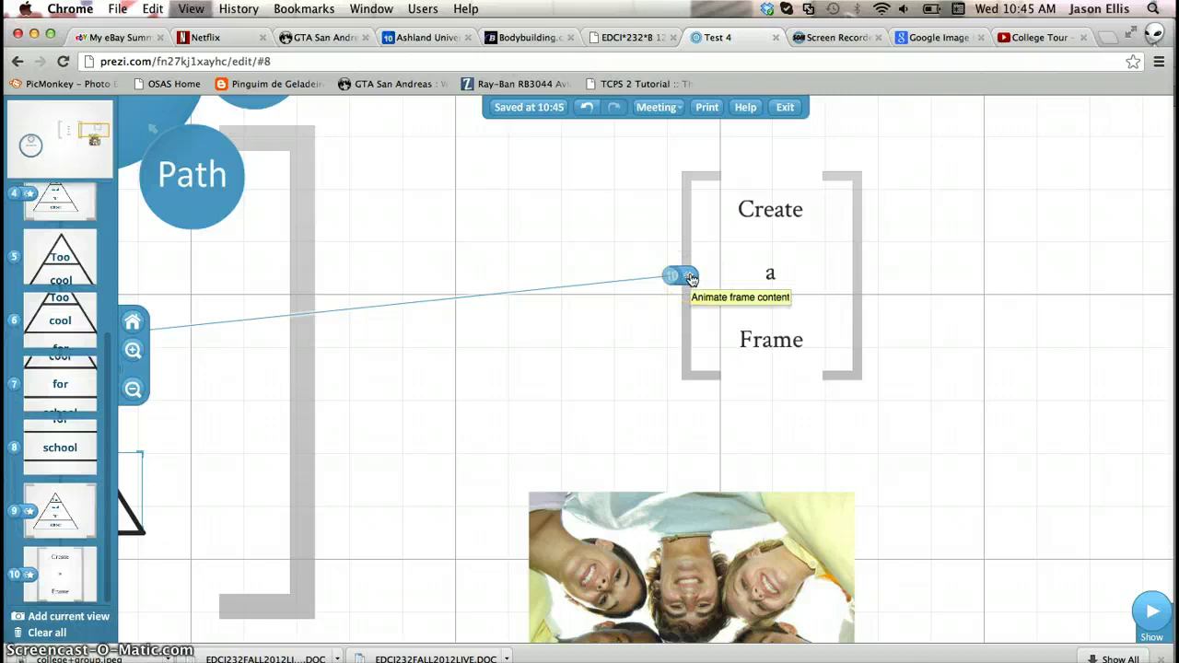
# Fade in Create, then a, then Frame, and save the animations
pyautogui.click(692, 279)
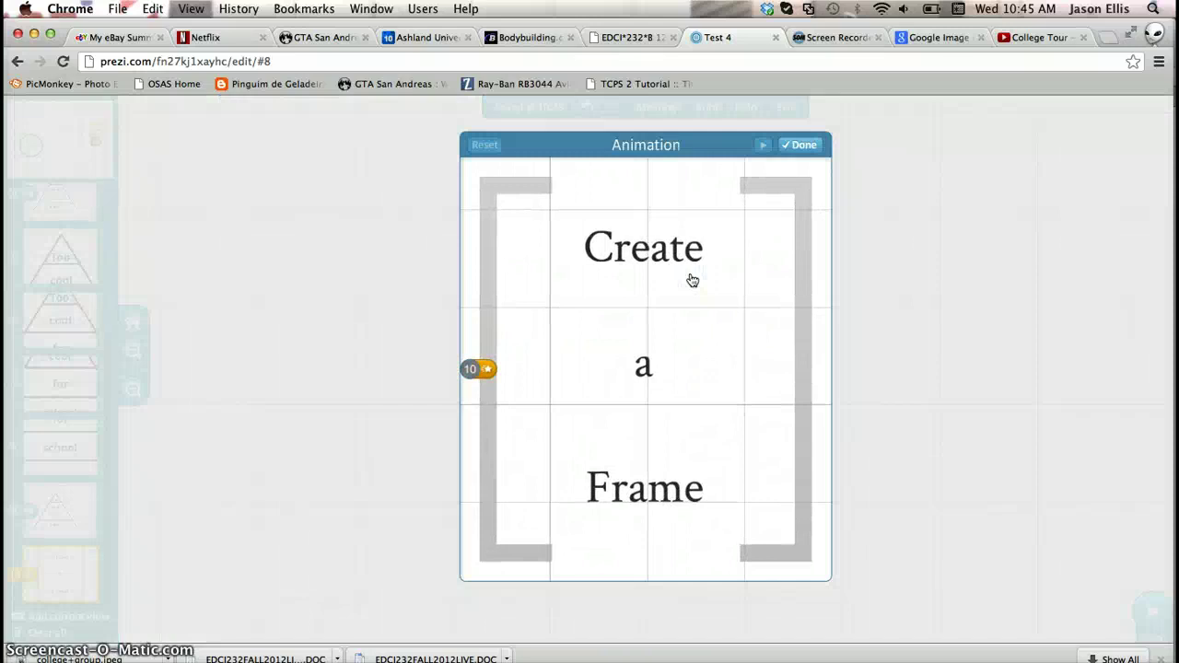
pyautogui.click(680, 250)
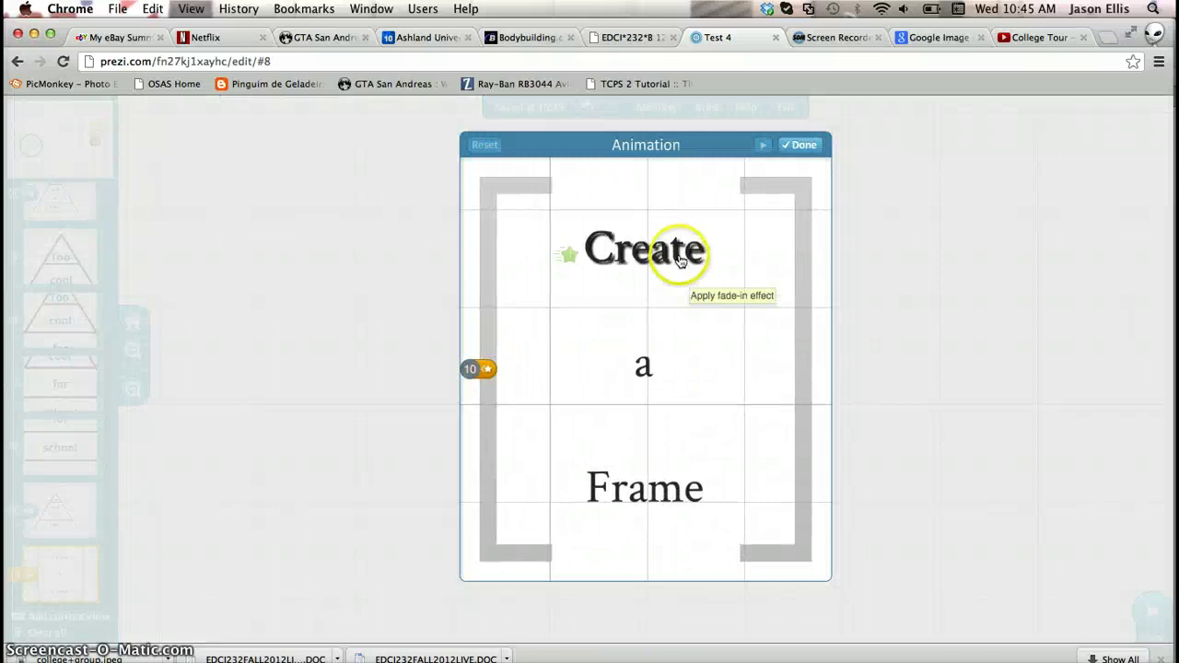
pyautogui.click(648, 361)
pyautogui.click(640, 486)
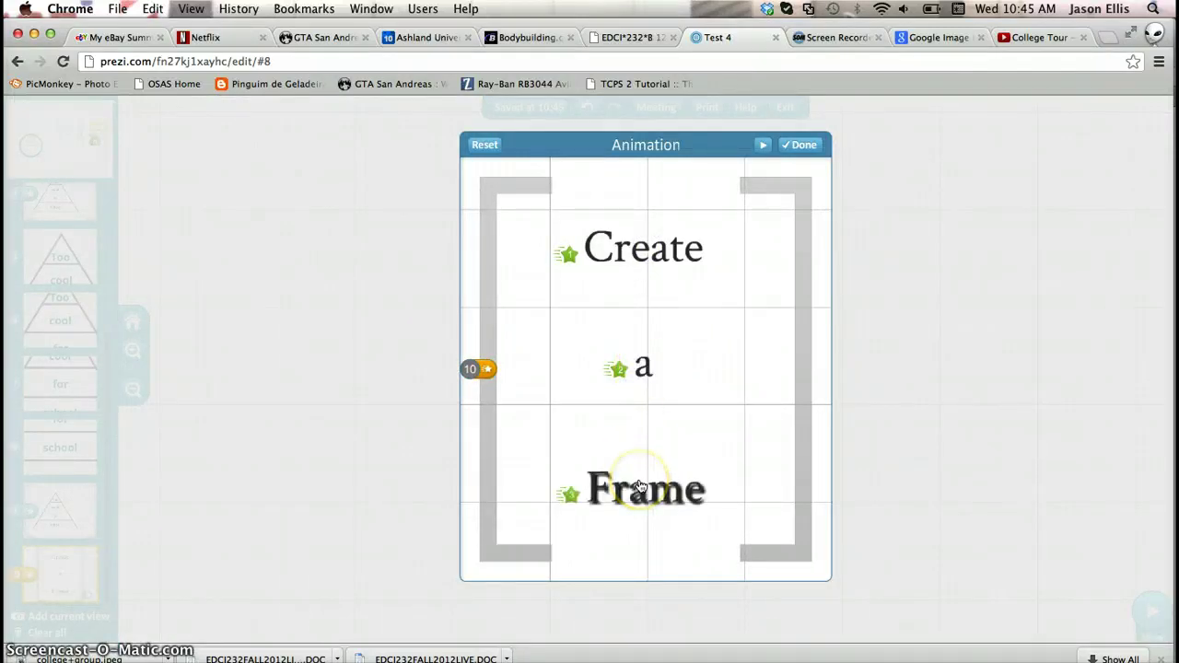
pyautogui.click(639, 488)
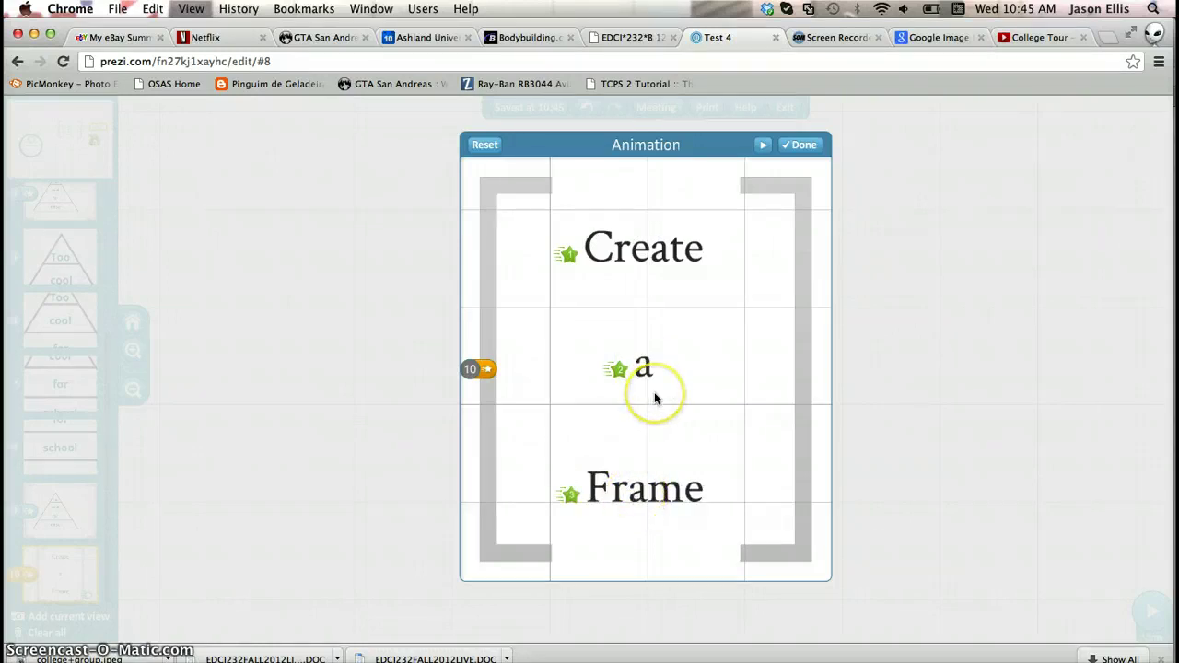
pyautogui.click(807, 147)
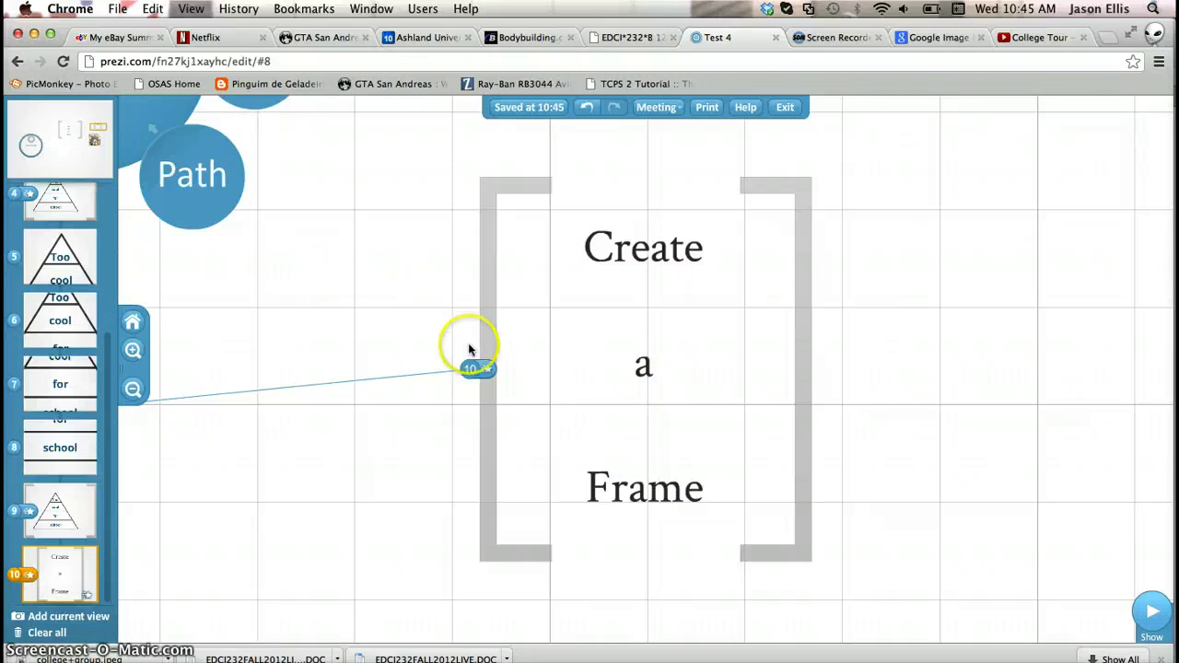
# Add Create, Frame and the whole frame as path steps, then drop the college group photo onto the canvas
pyautogui.click(656, 258)
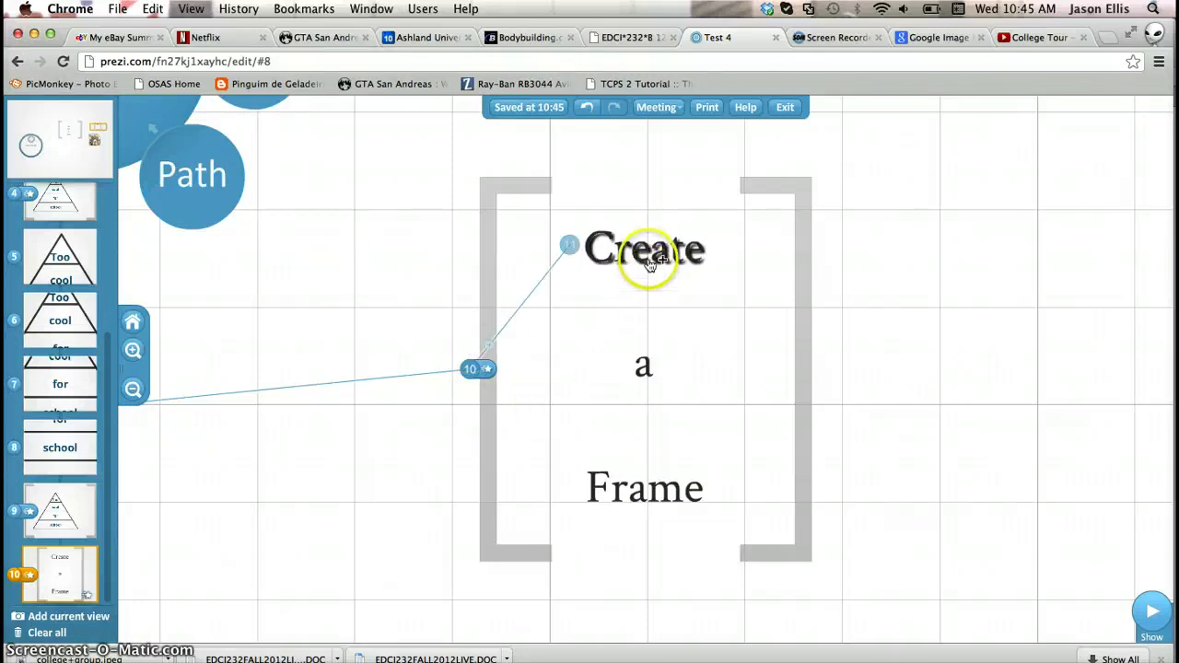
pyautogui.click(652, 487)
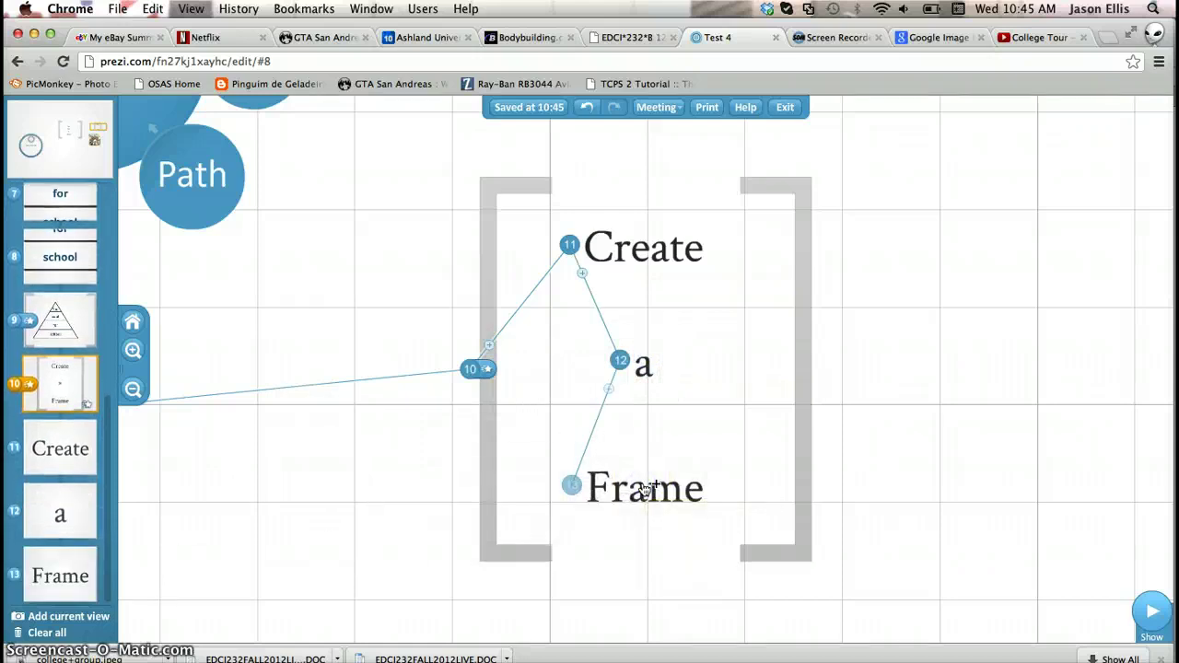
pyautogui.click(490, 488)
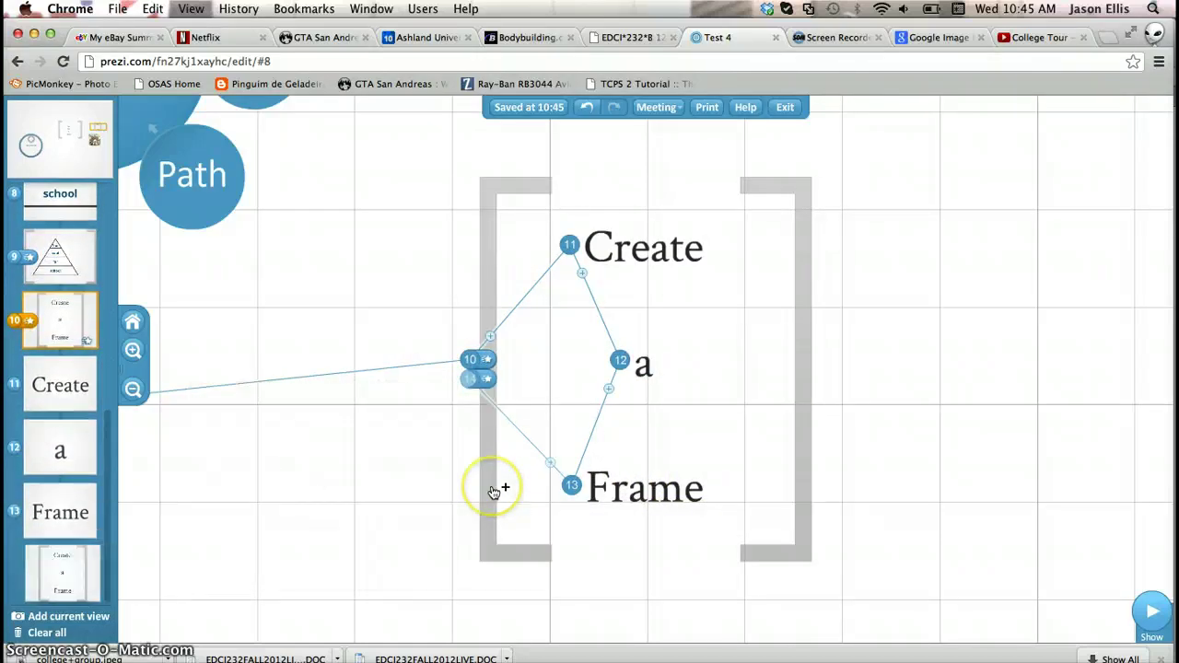
pyautogui.moveTo(961, 461); pyautogui.dragTo(963, 461)
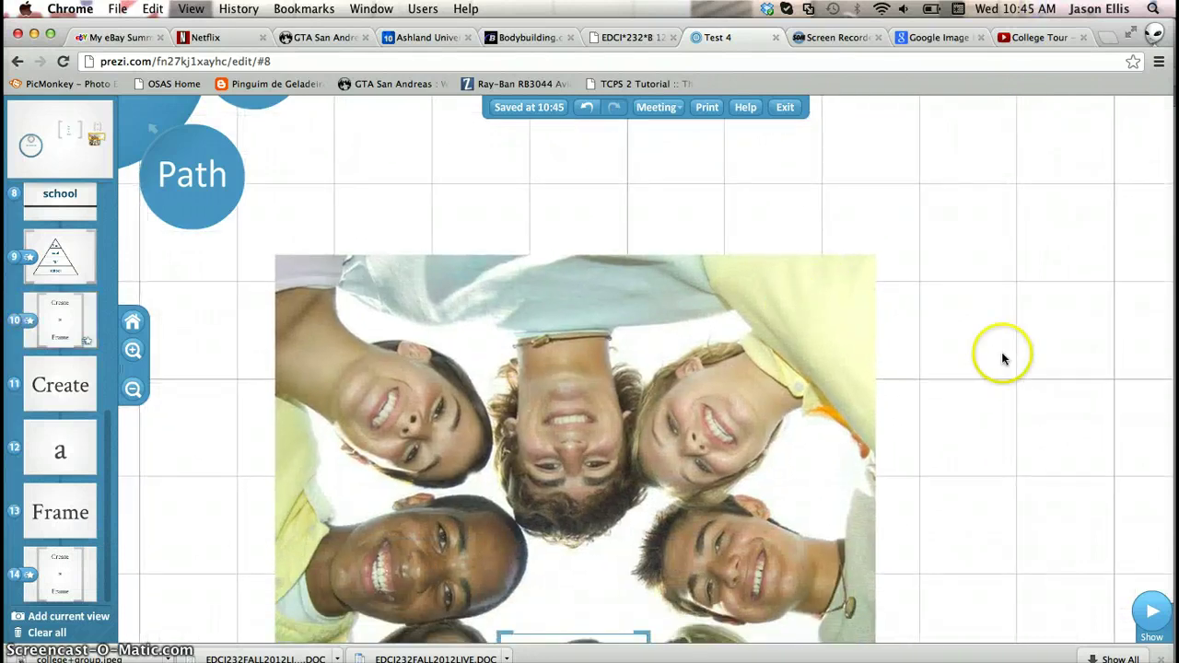
# Zoom out around the group photo and add it as path step 15
pyautogui.moveTo(1004, 358); pyautogui.dragTo(989, 194)
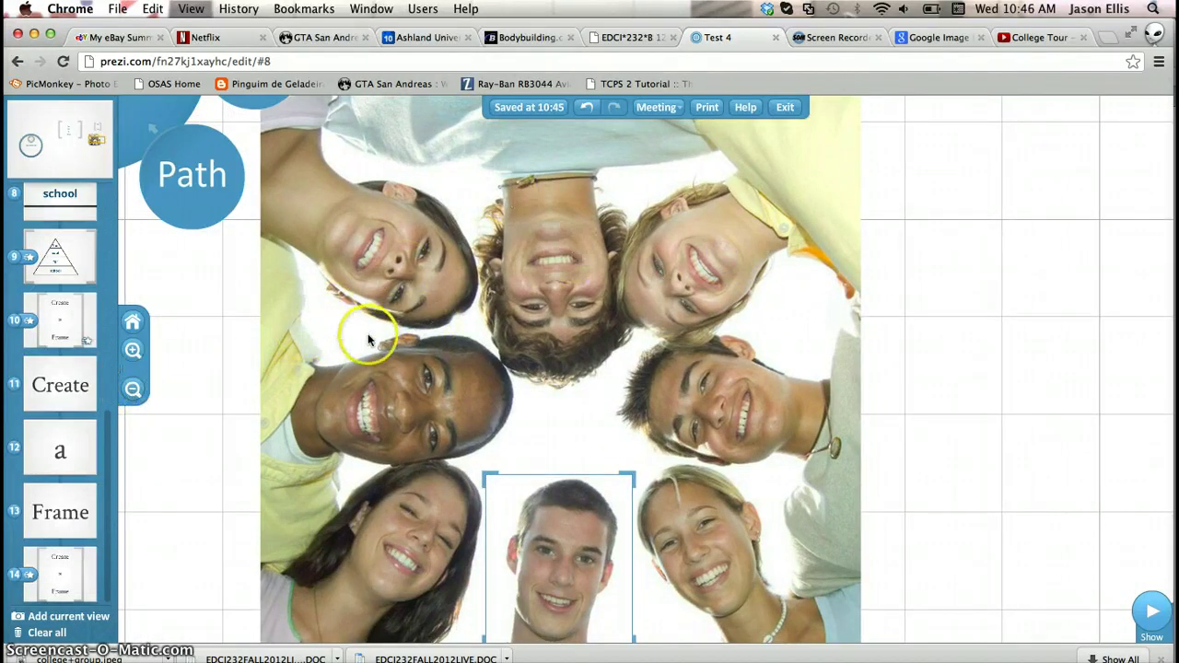
pyautogui.click(132, 389)
pyautogui.click(132, 389)
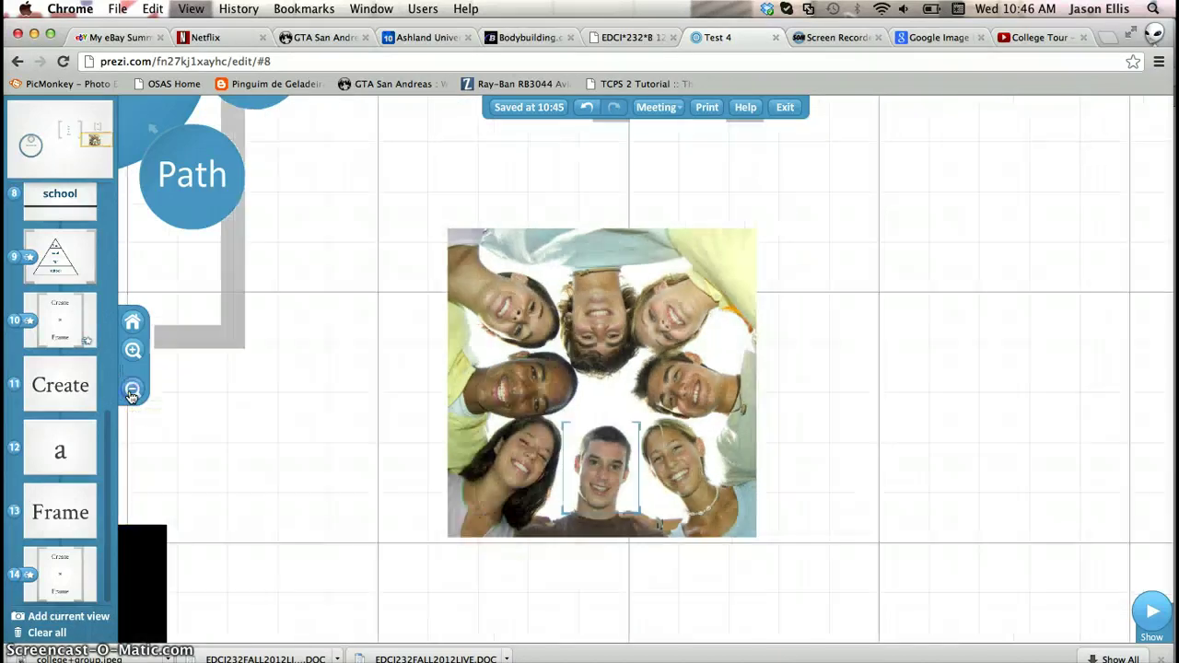
pyautogui.click(551, 377)
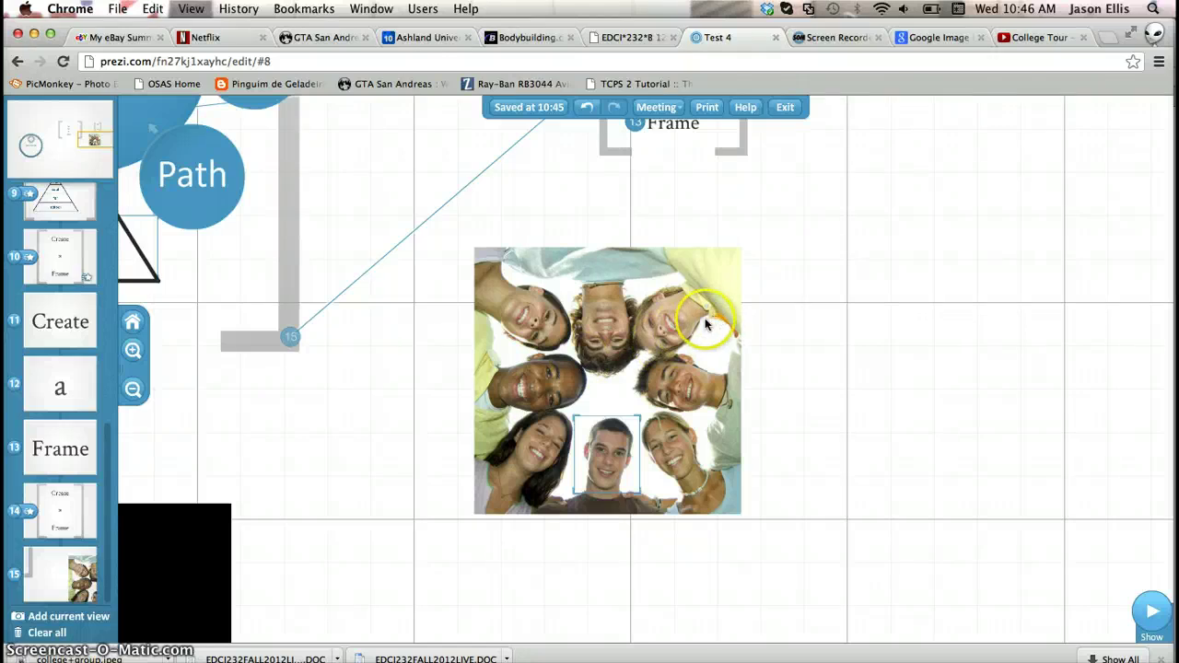
# Drag path point 15 onto the group photo, then delete that step
pyautogui.moveTo(690, 312); pyautogui.dragTo(734, 297)
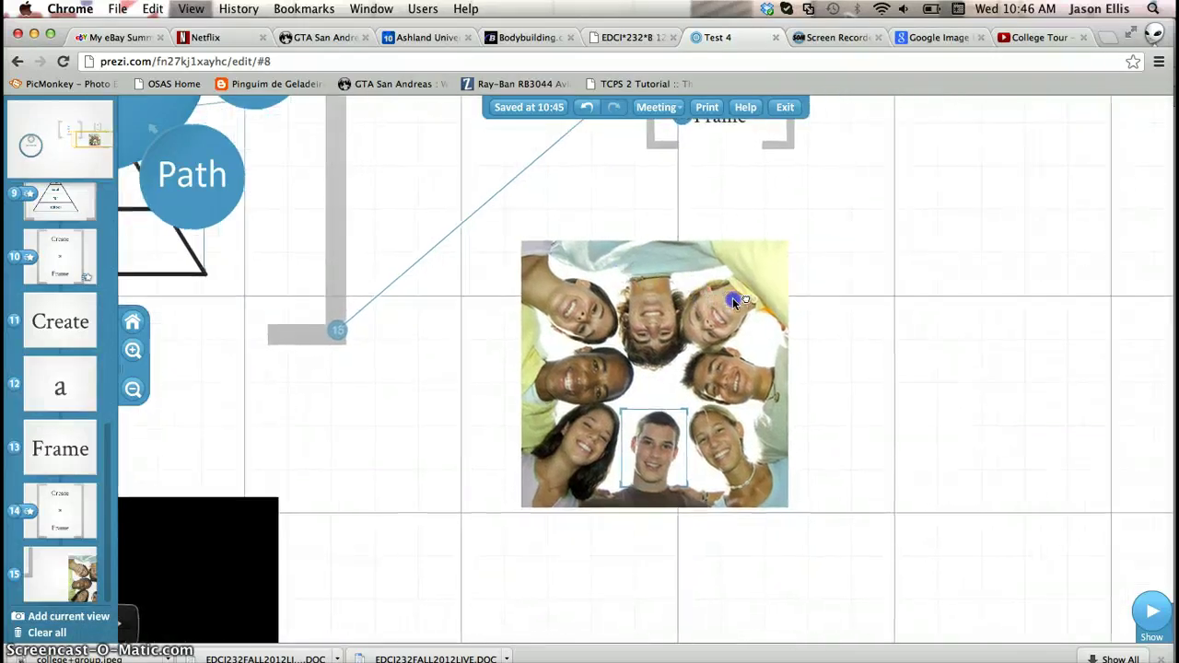
pyautogui.click(340, 334)
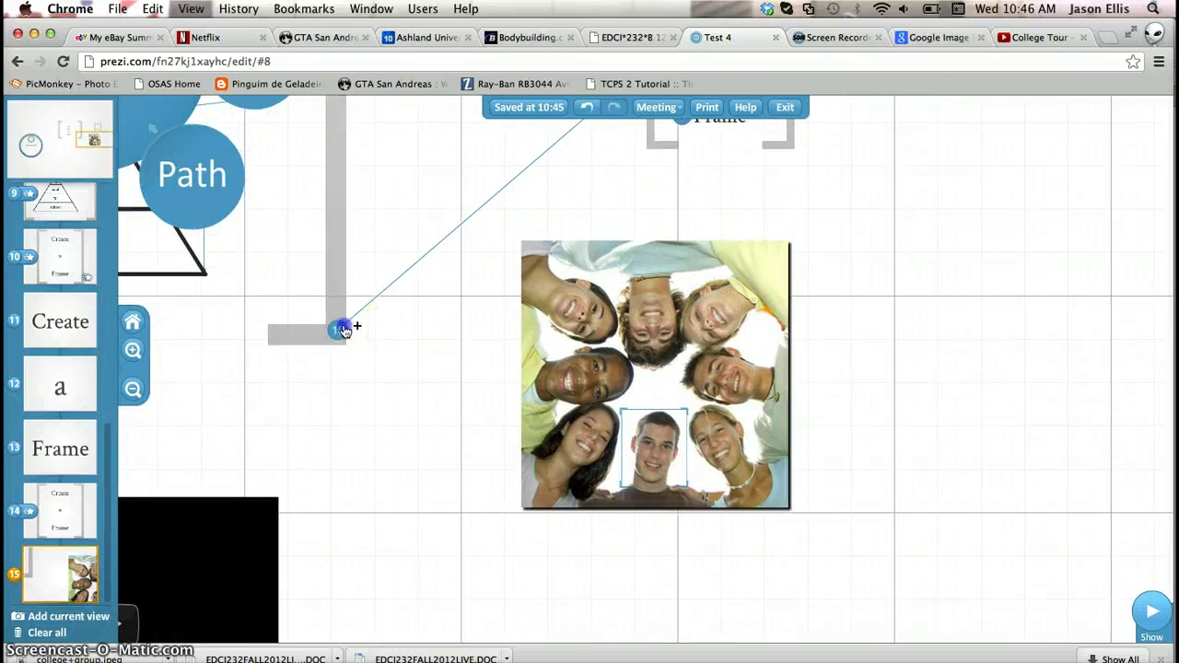
pyautogui.moveTo(355, 332); pyautogui.dragTo(706, 357)
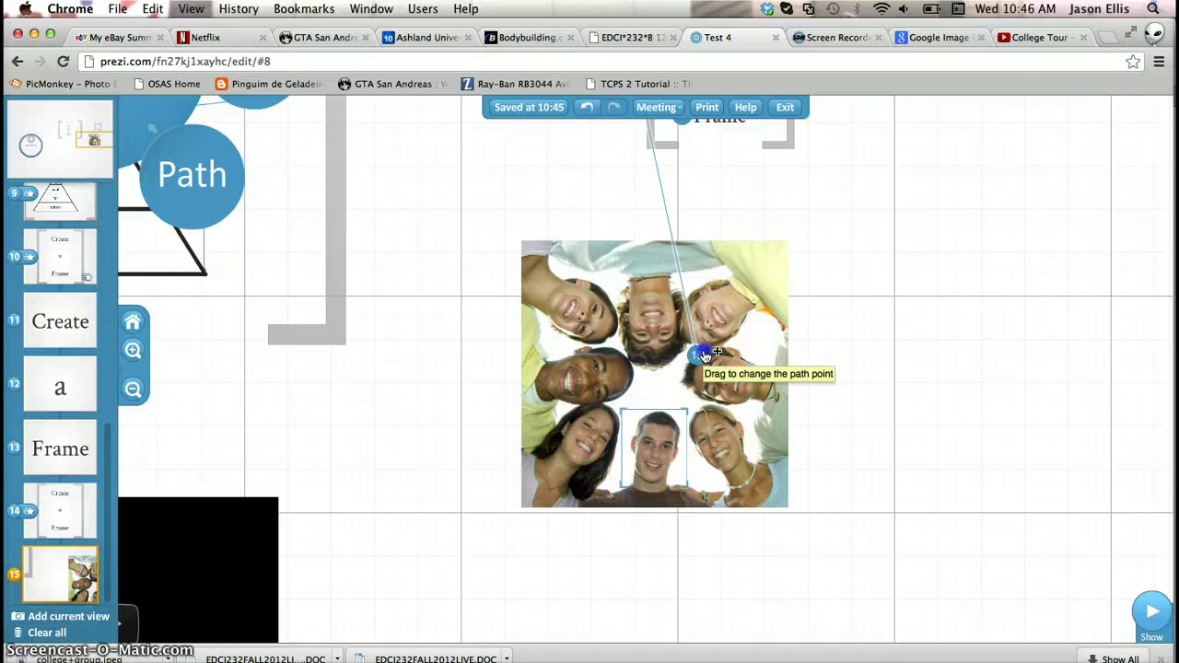
pyautogui.press('Delete')
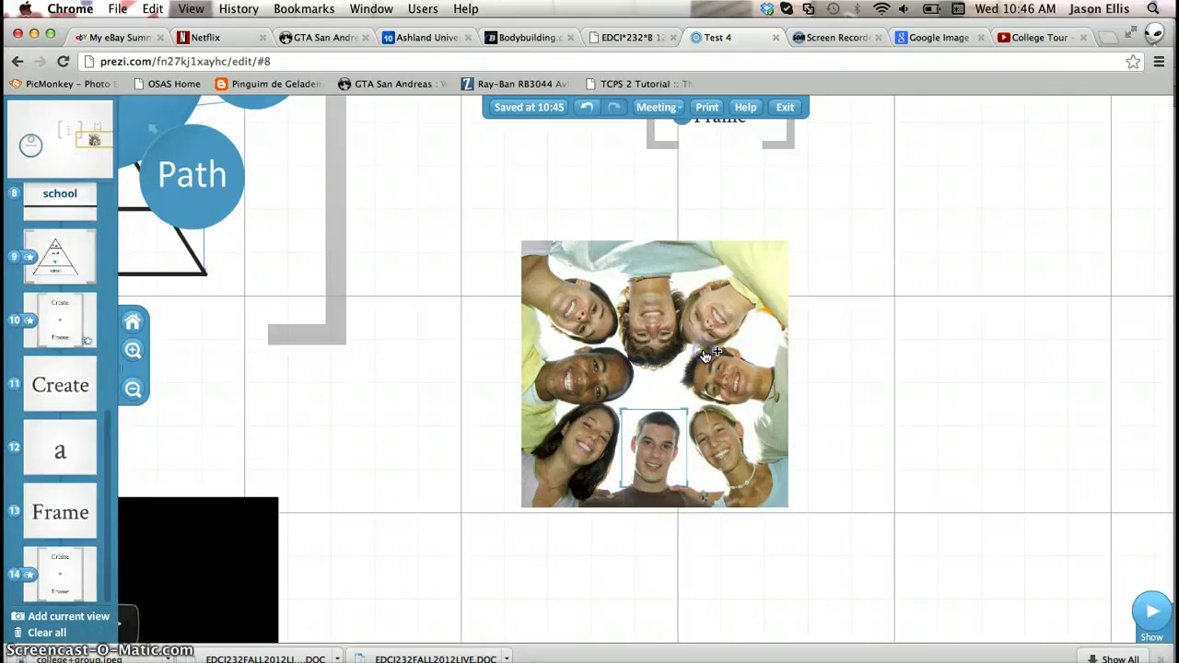
# Zoom and pan across the canvas to inspect the enlarged group photo
pyautogui.moveTo(656, 338)
pyautogui.mouseDown()
pyautogui.moveTo(816, 369)
pyautogui.moveTo(664, 325)
pyautogui.mouseUp()
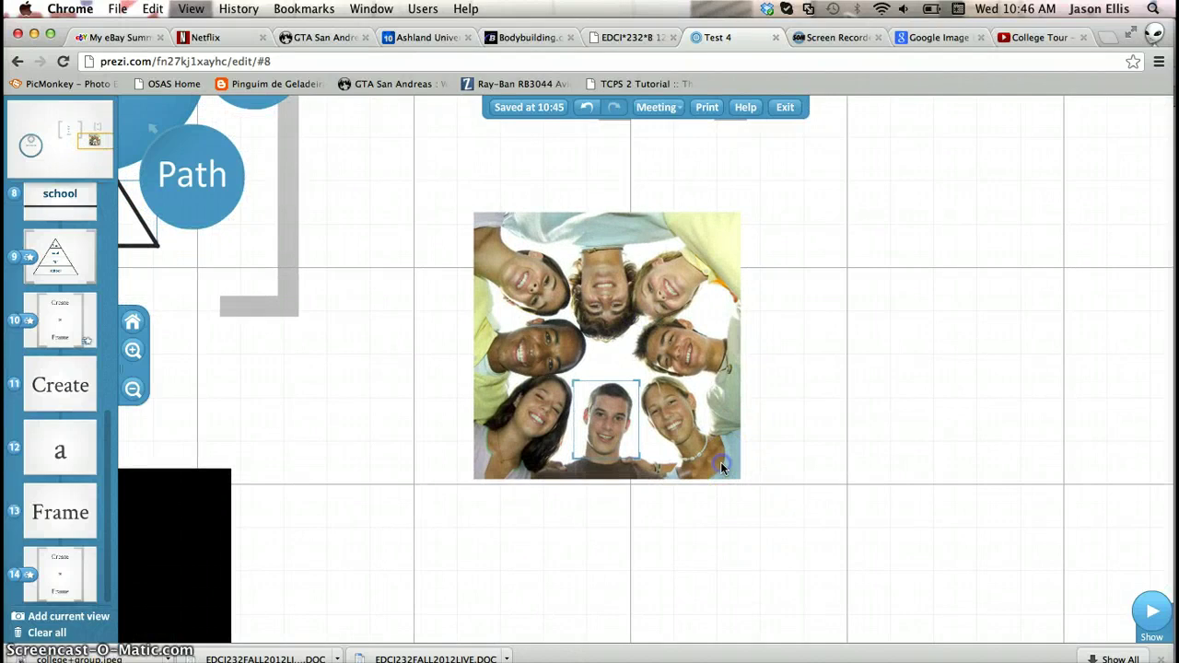
pyautogui.click(261, 327)
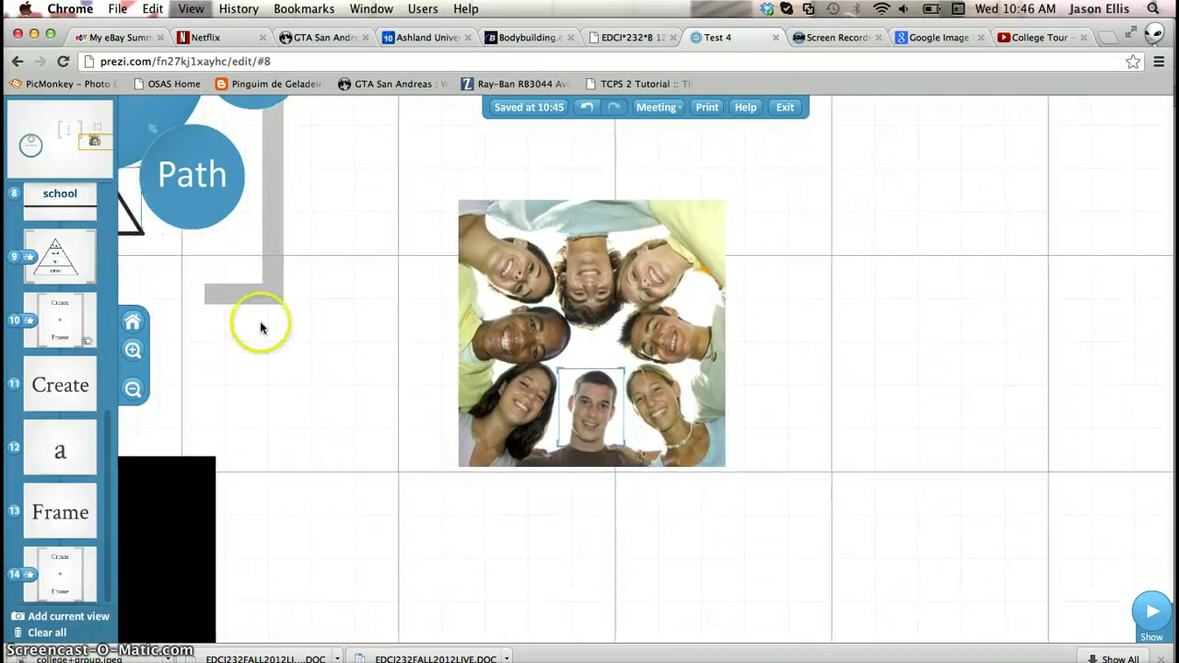
pyautogui.click(131, 389)
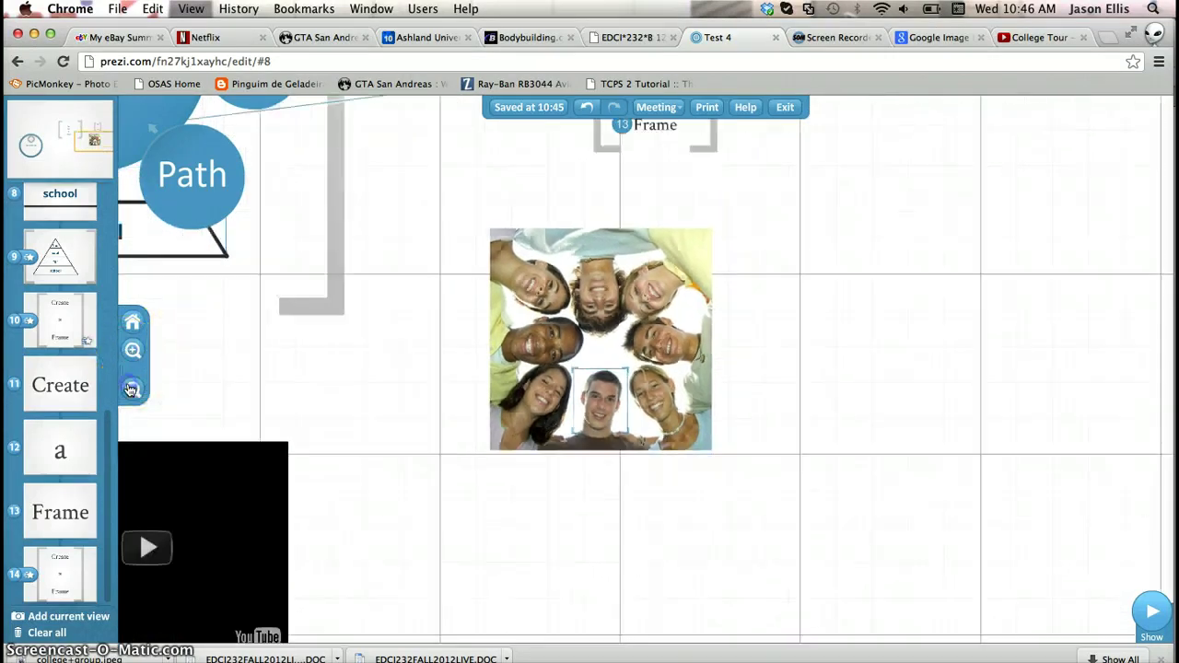
pyautogui.moveTo(547, 320); pyautogui.dragTo(189, 355)
pyautogui.click(131, 351)
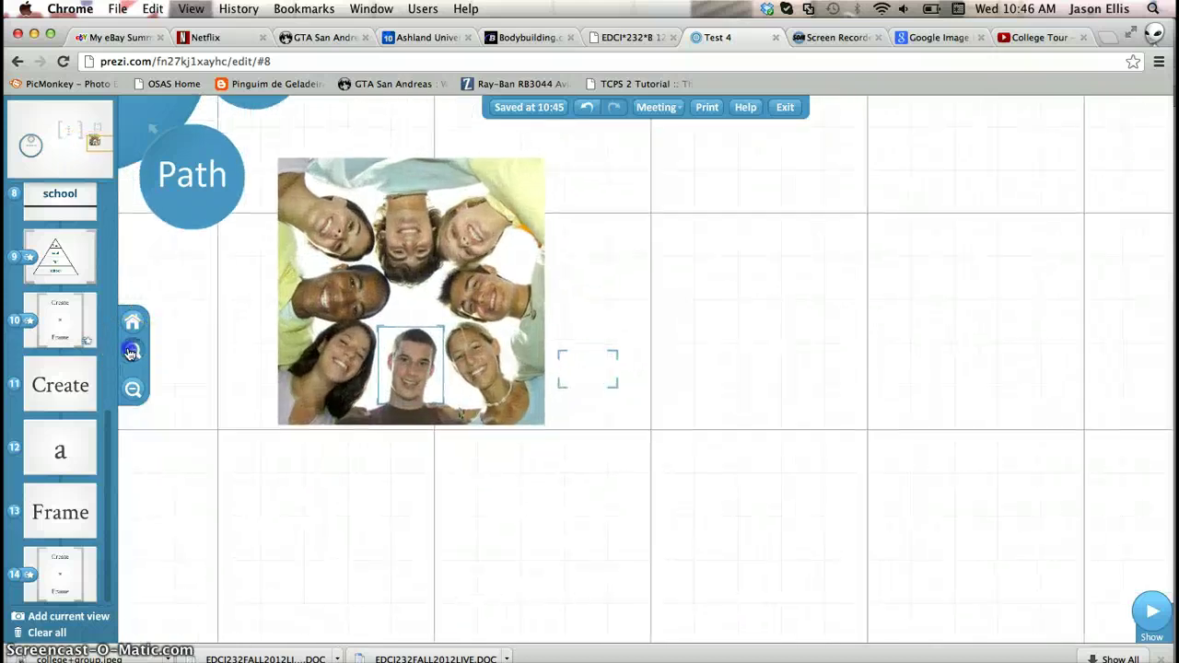
pyautogui.click(131, 353)
pyautogui.click(130, 353)
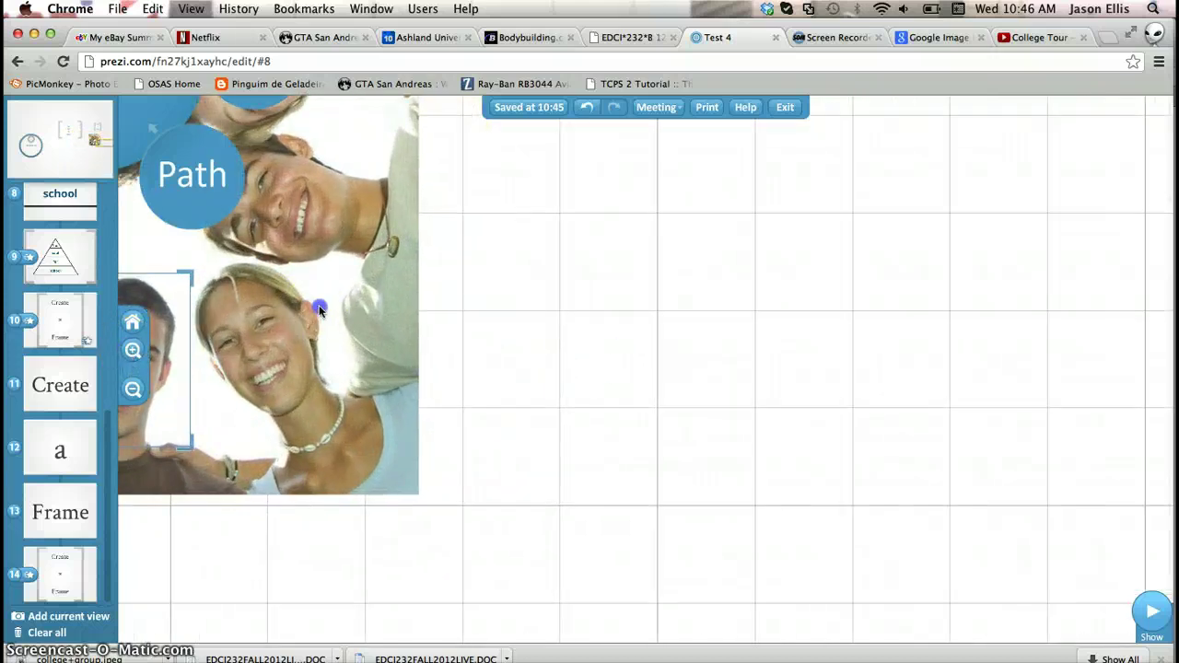
pyautogui.moveTo(318, 305); pyautogui.dragTo(640, 400)
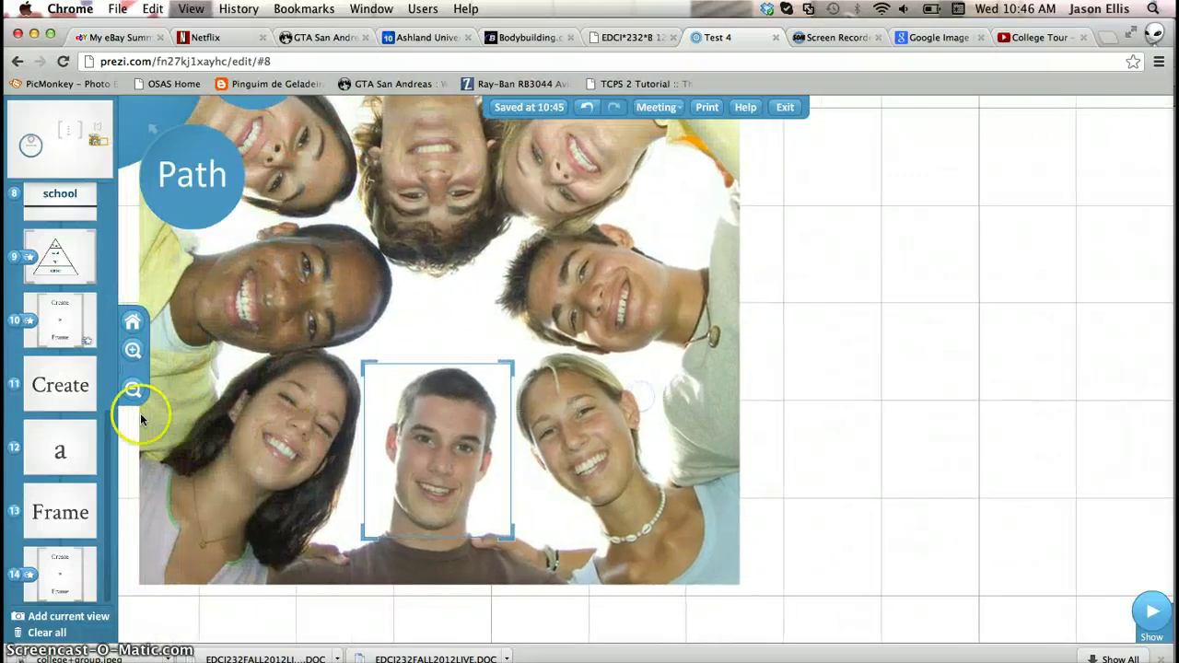
pyautogui.click(132, 391)
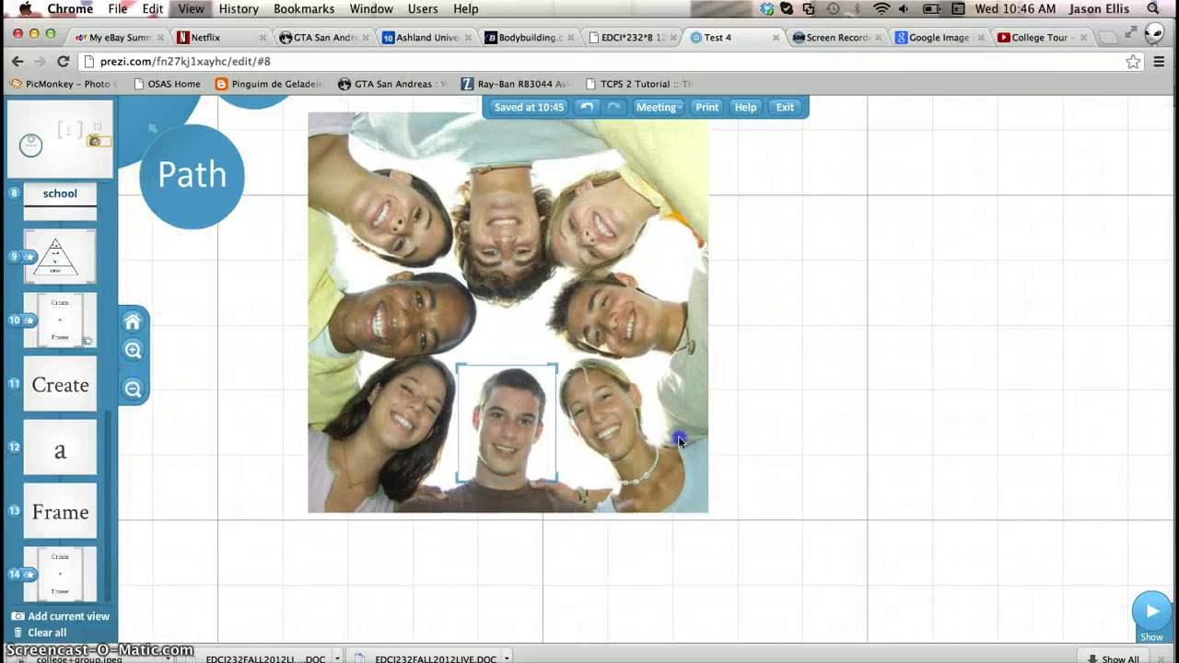
pyautogui.moveTo(679, 441); pyautogui.dragTo(761, 464)
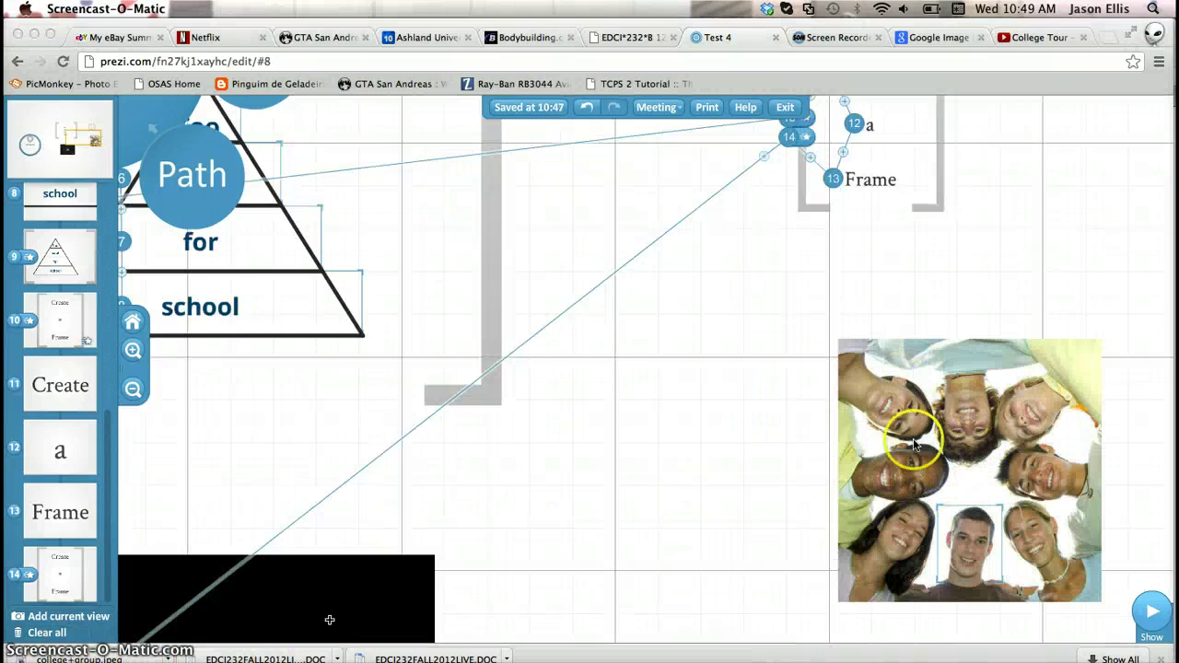
# Add the group photo as path step 15 and the framed face as step 16
pyautogui.click(950, 458)
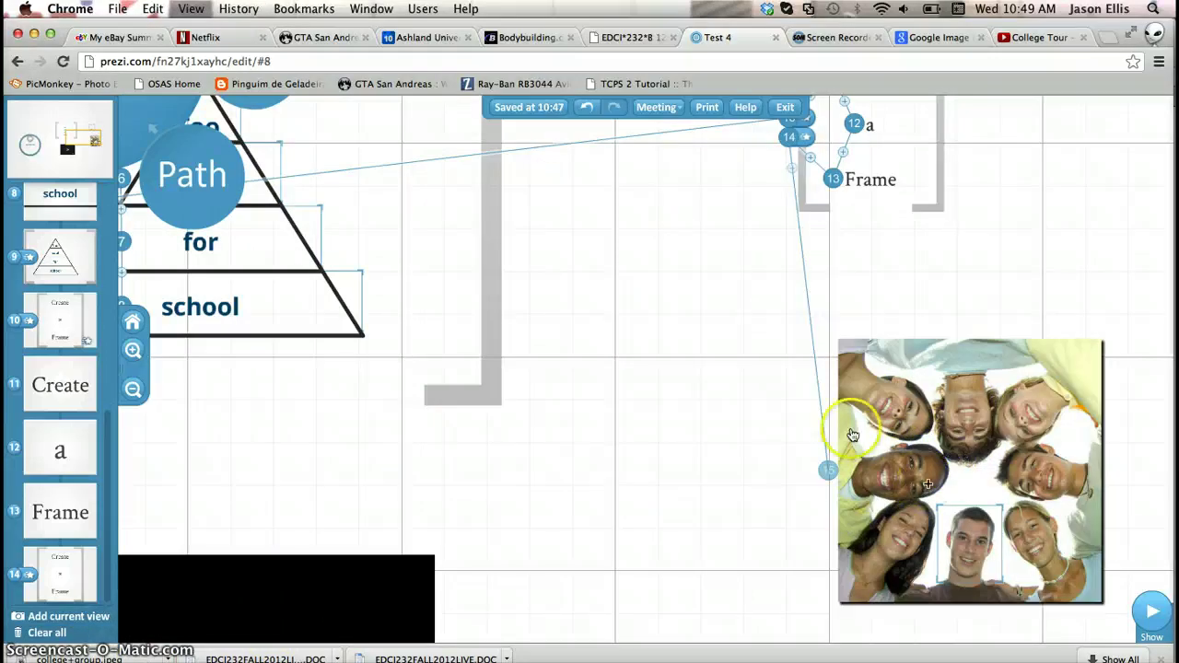
pyautogui.click(965, 425)
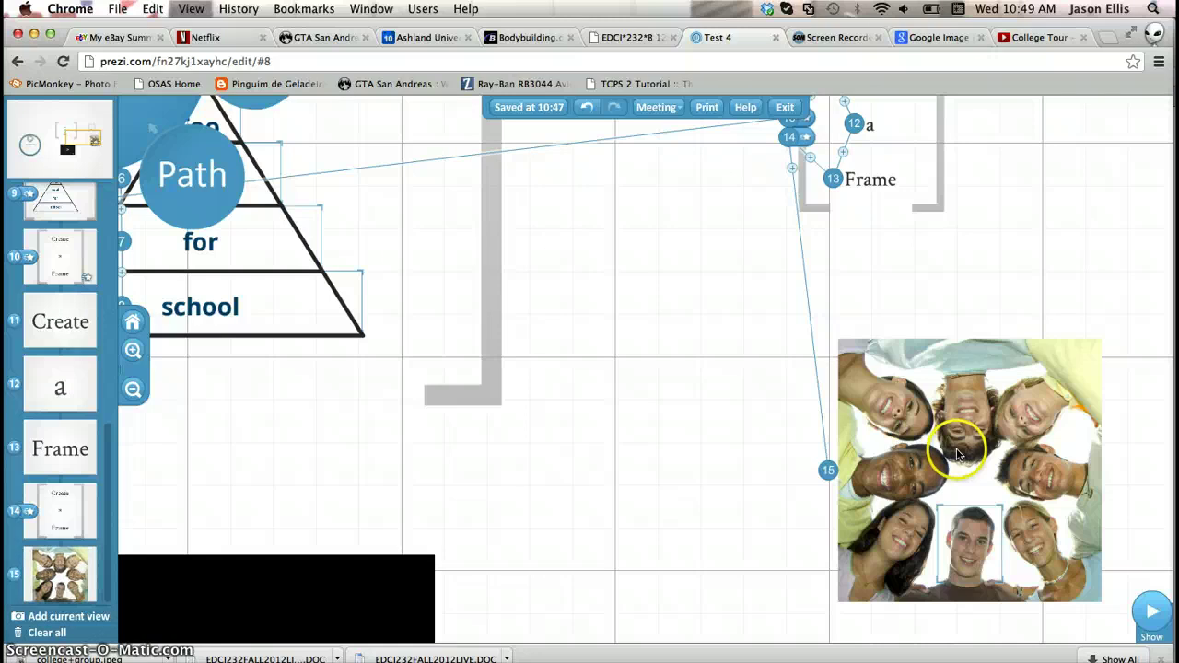
pyautogui.click(969, 535)
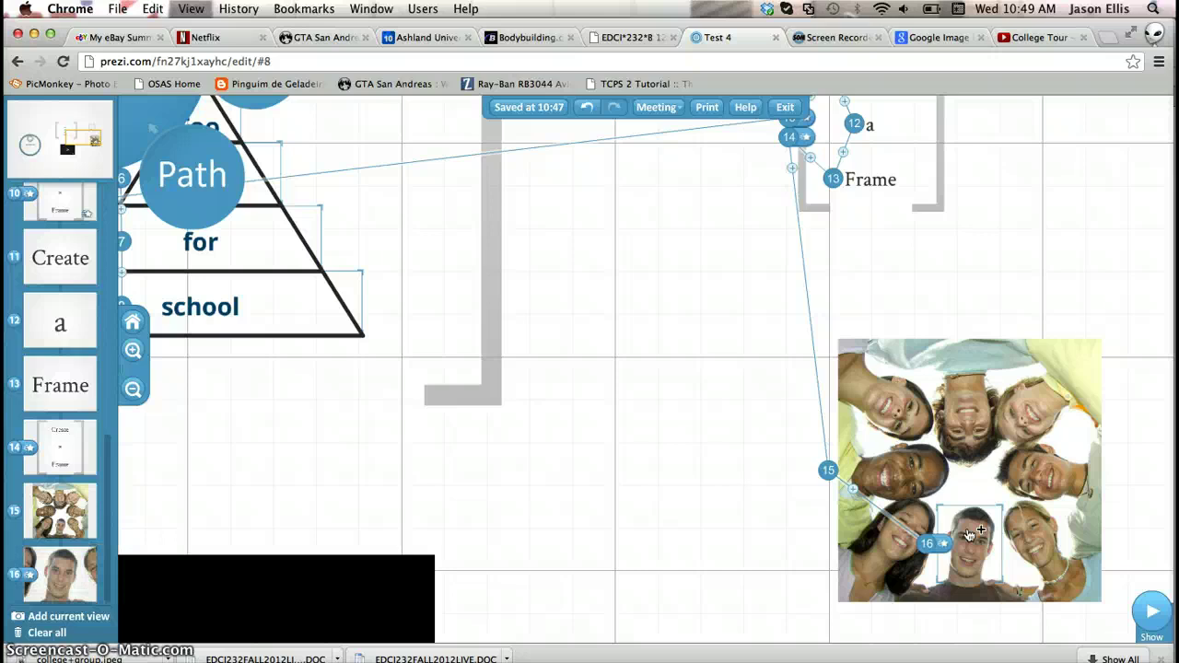
pyautogui.moveTo(969, 535); pyautogui.dragTo(998, 580)
# Pan the canvas toward the YouTube video and leave path editing
pyautogui.rightClick(998, 581)
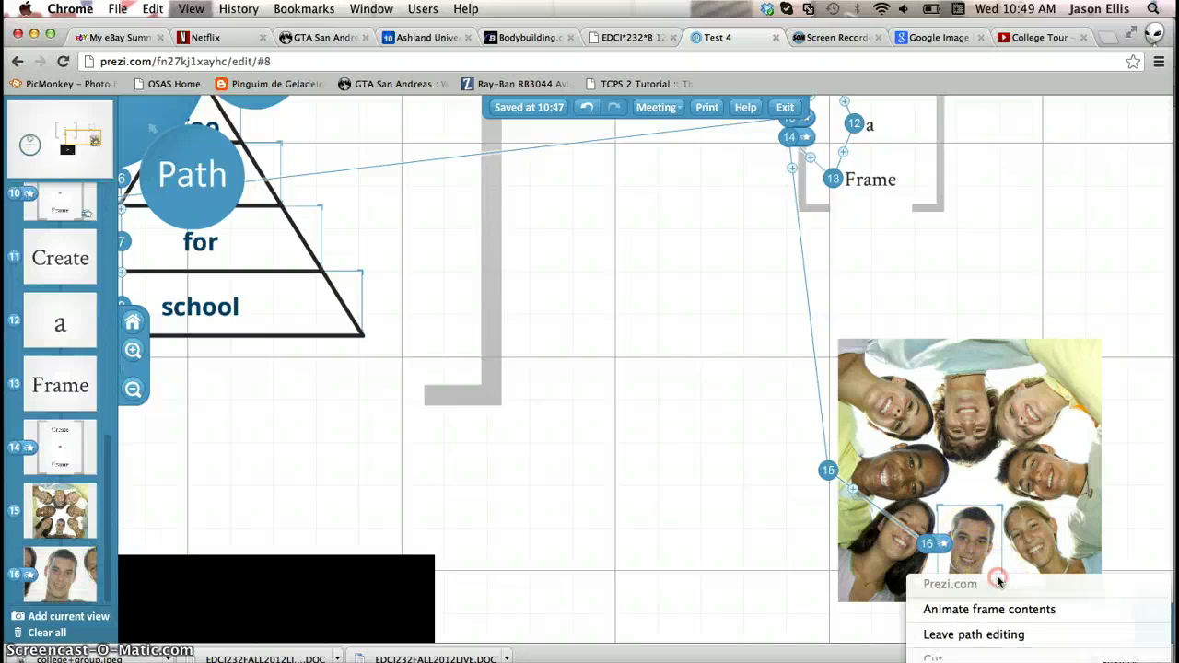
pyautogui.click(1142, 442)
pyautogui.moveTo(1144, 442); pyautogui.dragTo(1032, 221)
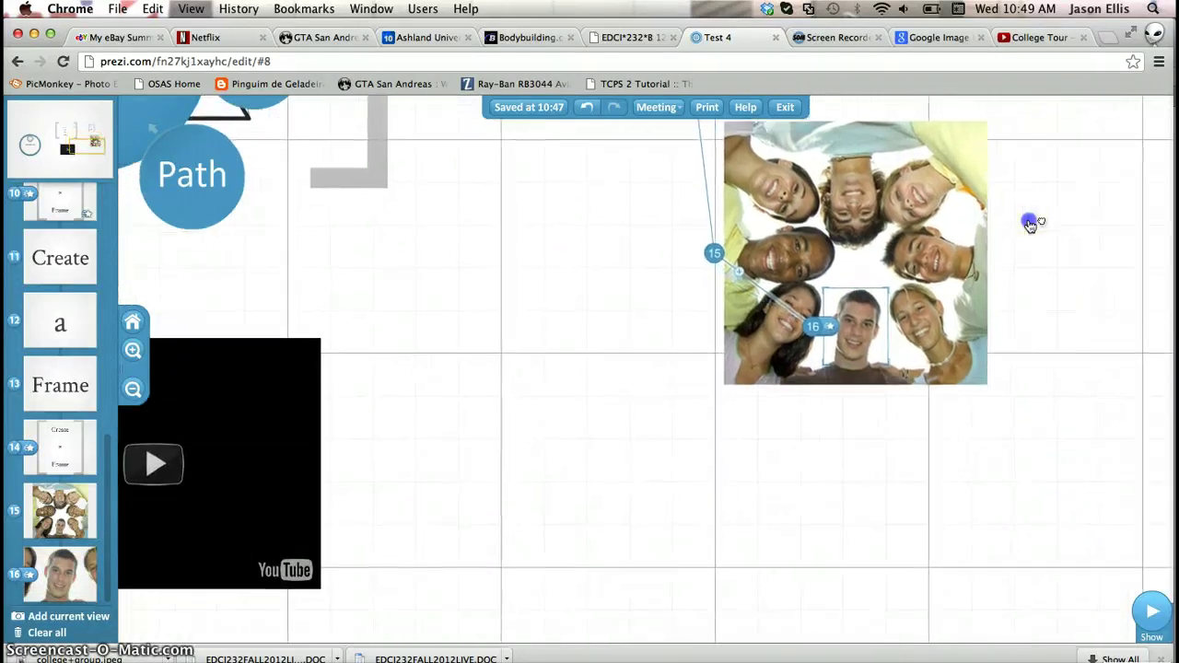
pyautogui.rightClick(887, 366)
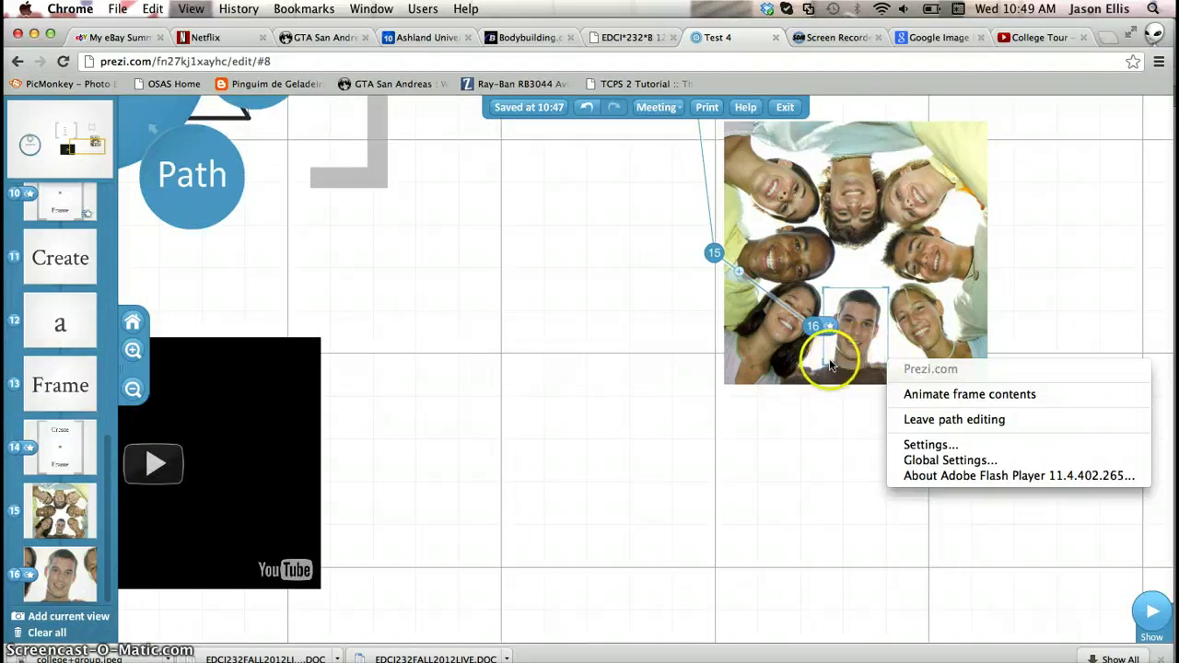
pyautogui.moveTo(824, 382); pyautogui.dragTo(846, 428)
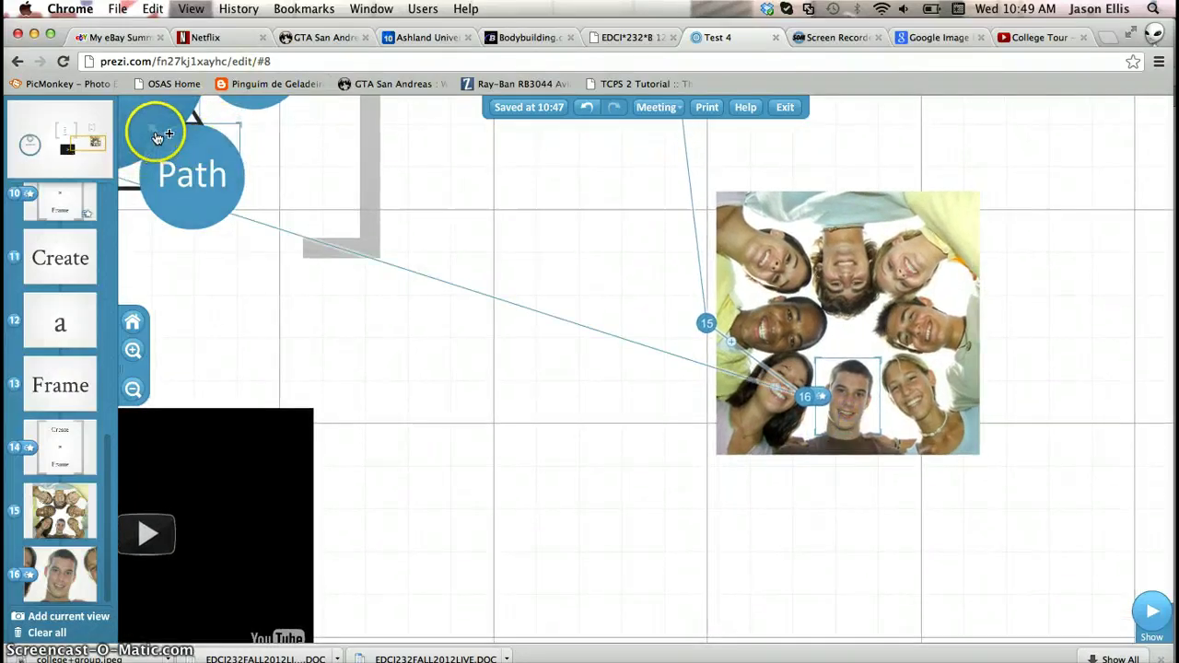
pyautogui.click(175, 148)
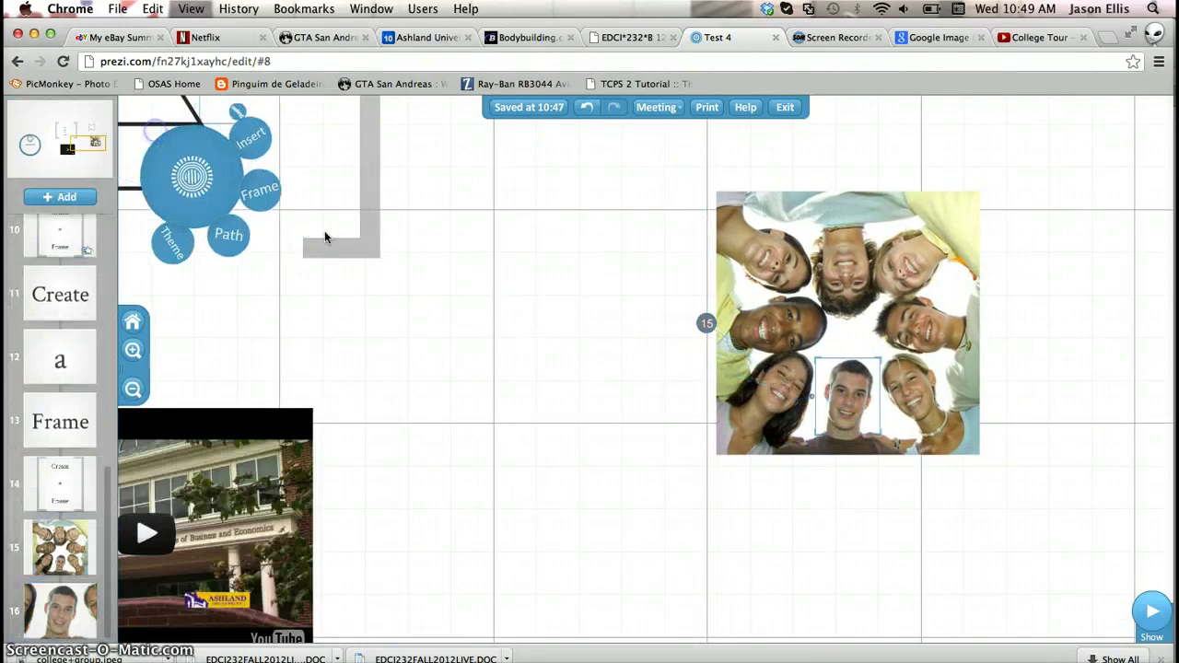
# Bring the face frame to the front, refit it over the centre man's face, and reopen path editing
pyautogui.click(878, 439)
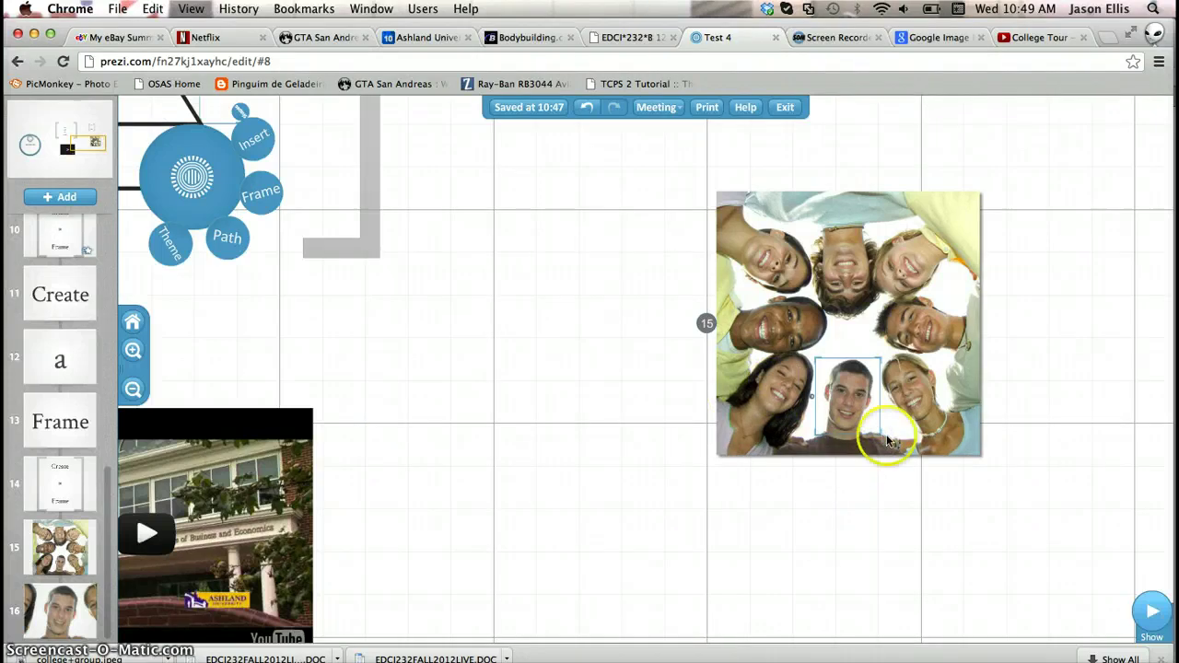
pyautogui.moveTo(881, 464); pyautogui.dragTo(881, 495)
pyautogui.rightClick(882, 498)
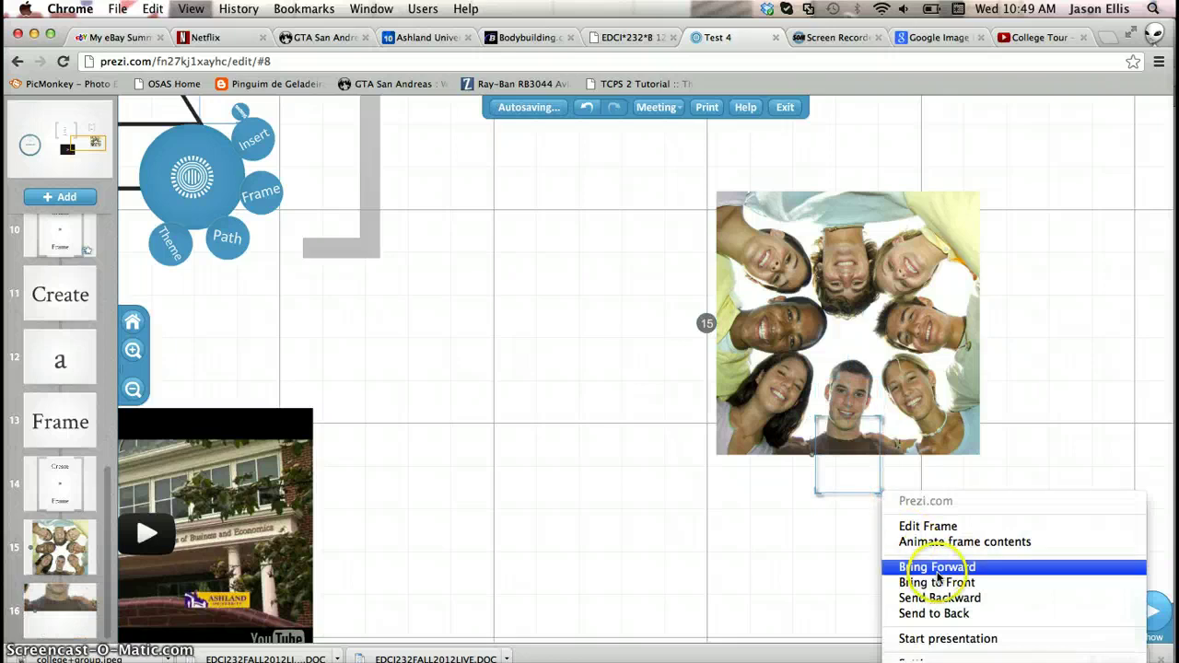
pyautogui.click(937, 582)
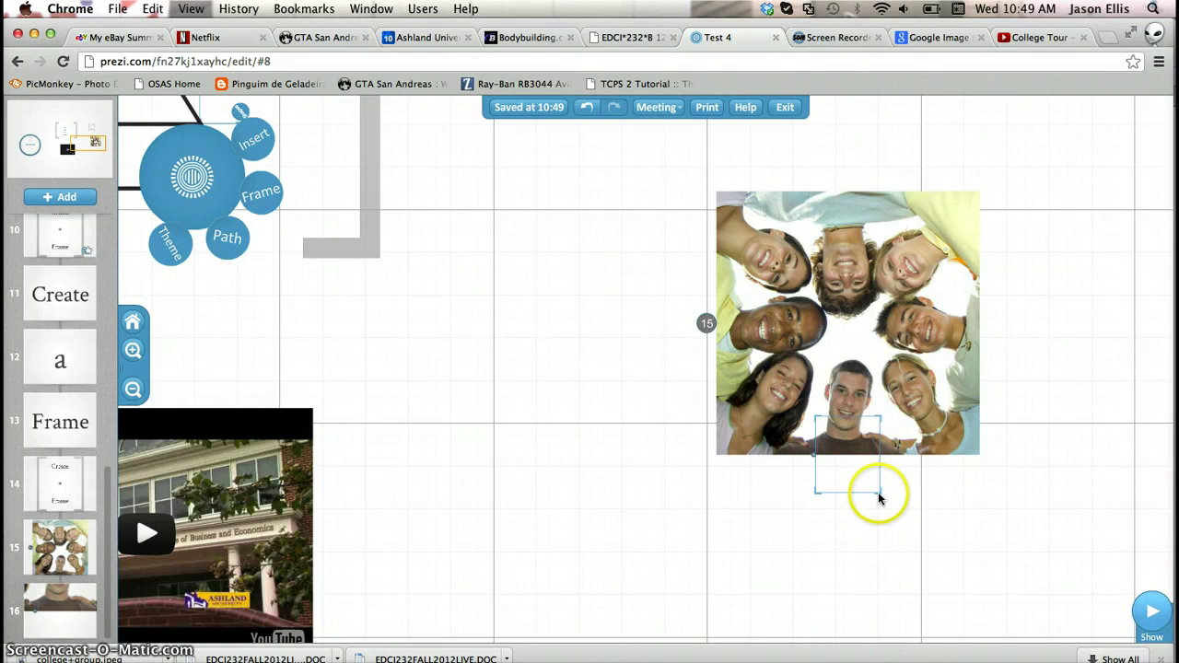
pyautogui.moveTo(878, 496); pyautogui.dragTo(878, 449)
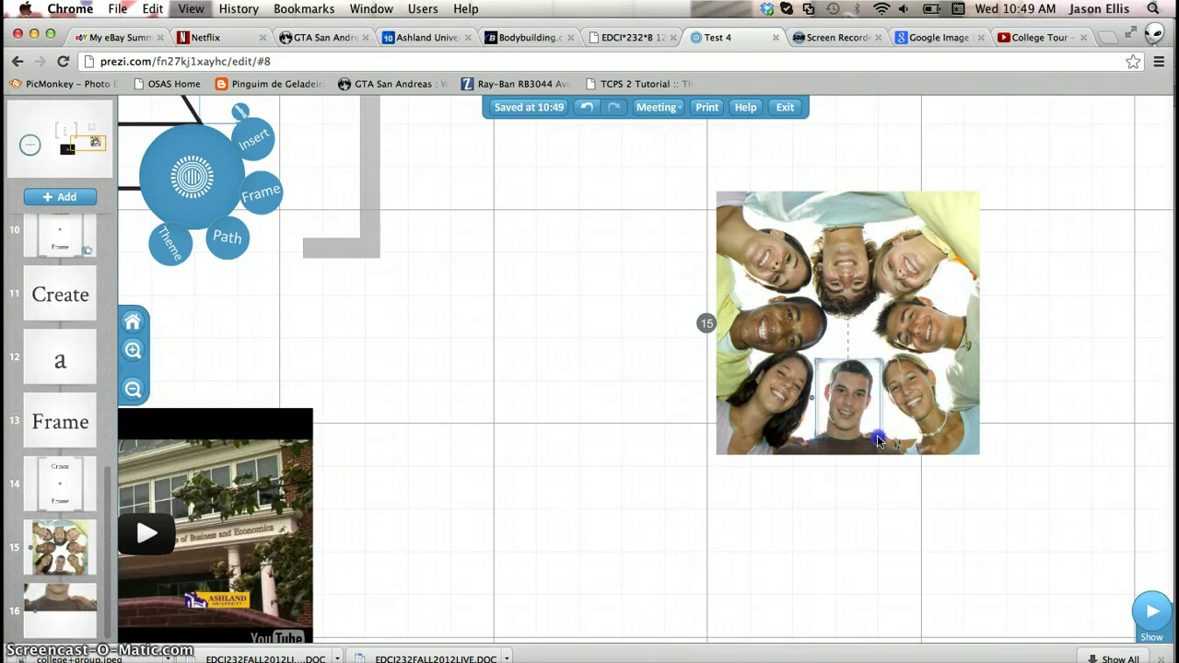
pyautogui.click(226, 246)
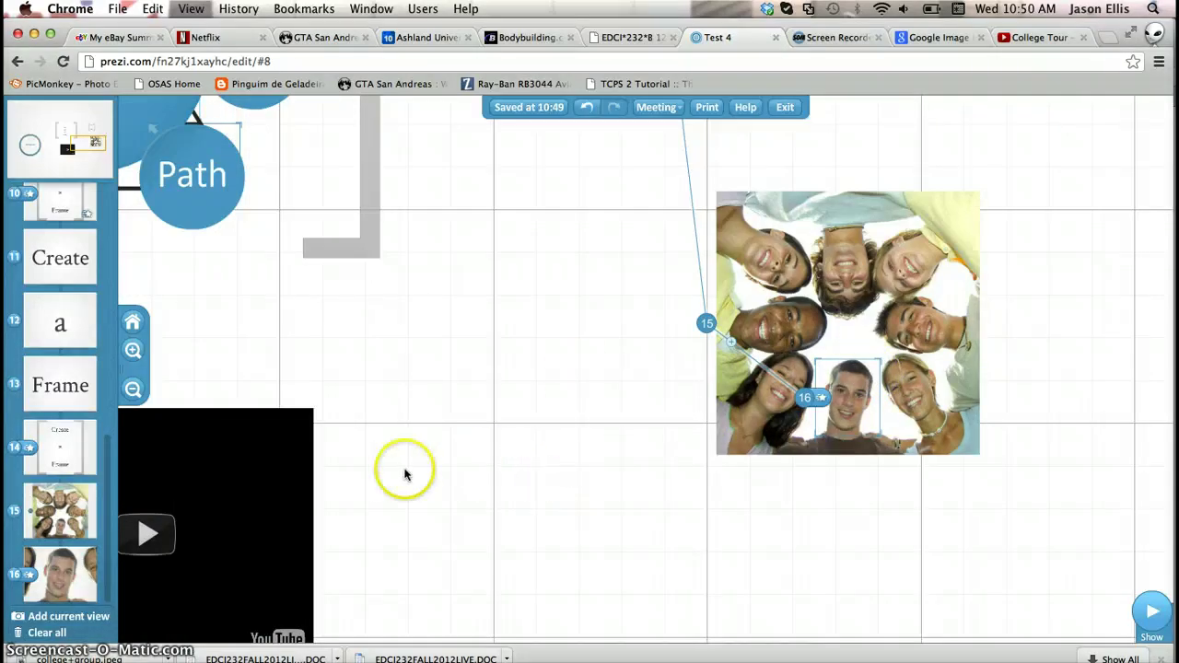
# Add the YouTube video as path step 17 and zoom out to see the whole path
pyautogui.click(291, 489)
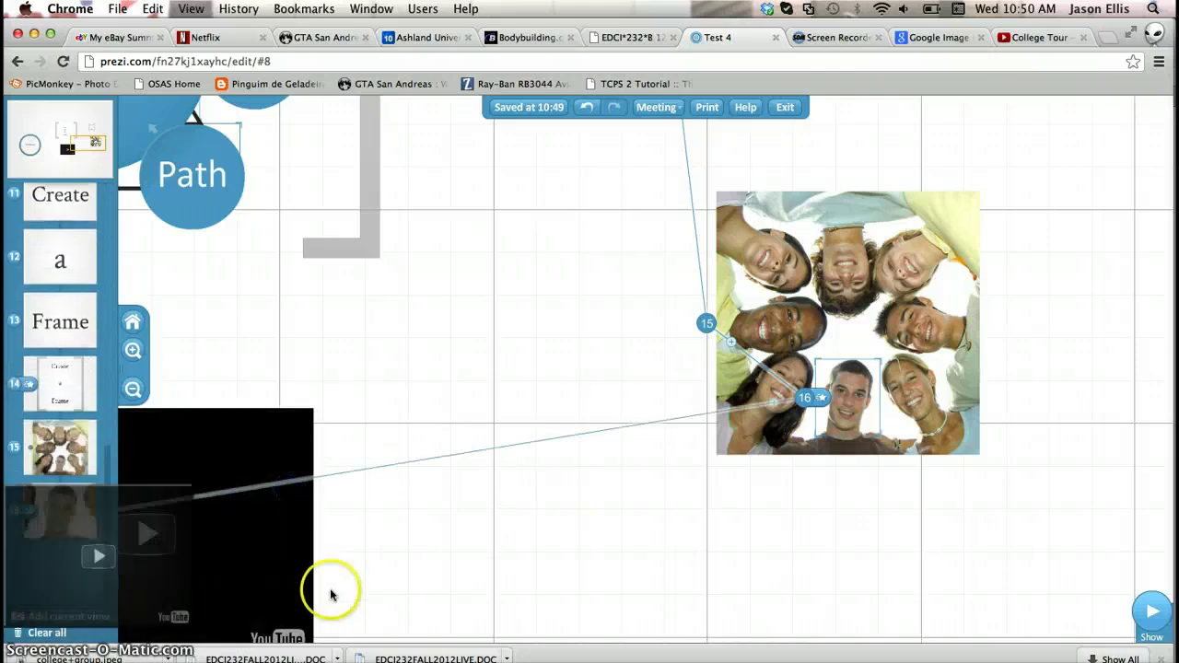
pyautogui.moveTo(285, 360); pyautogui.dragTo(379, 384)
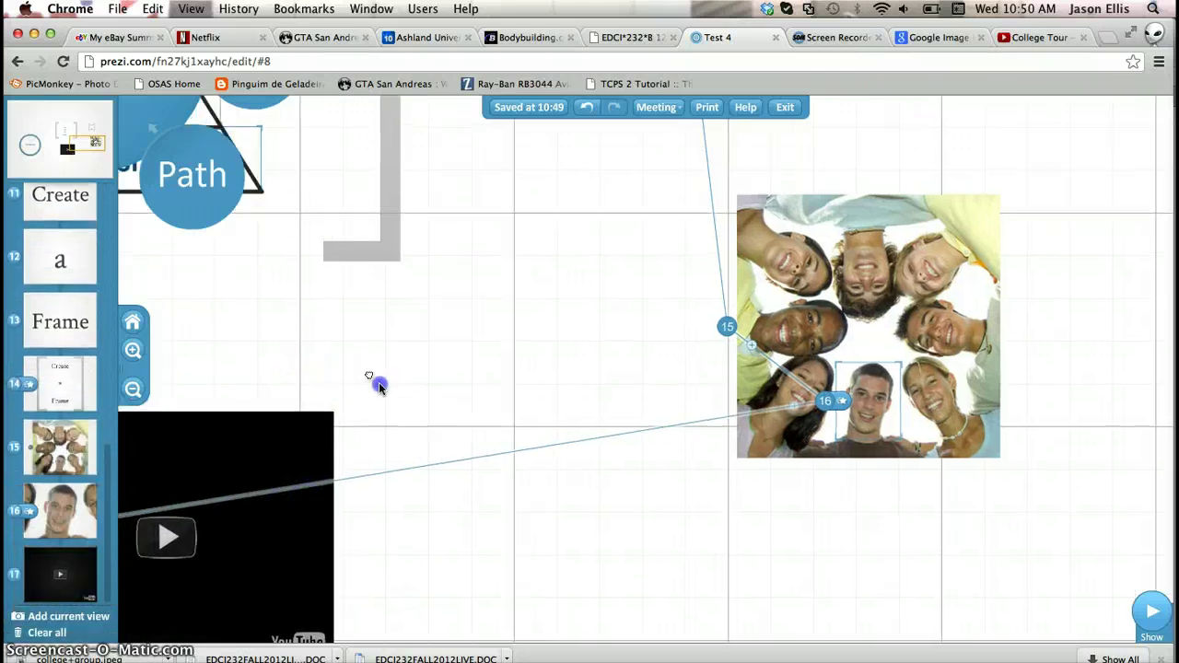
pyautogui.click(129, 389)
pyautogui.click(131, 391)
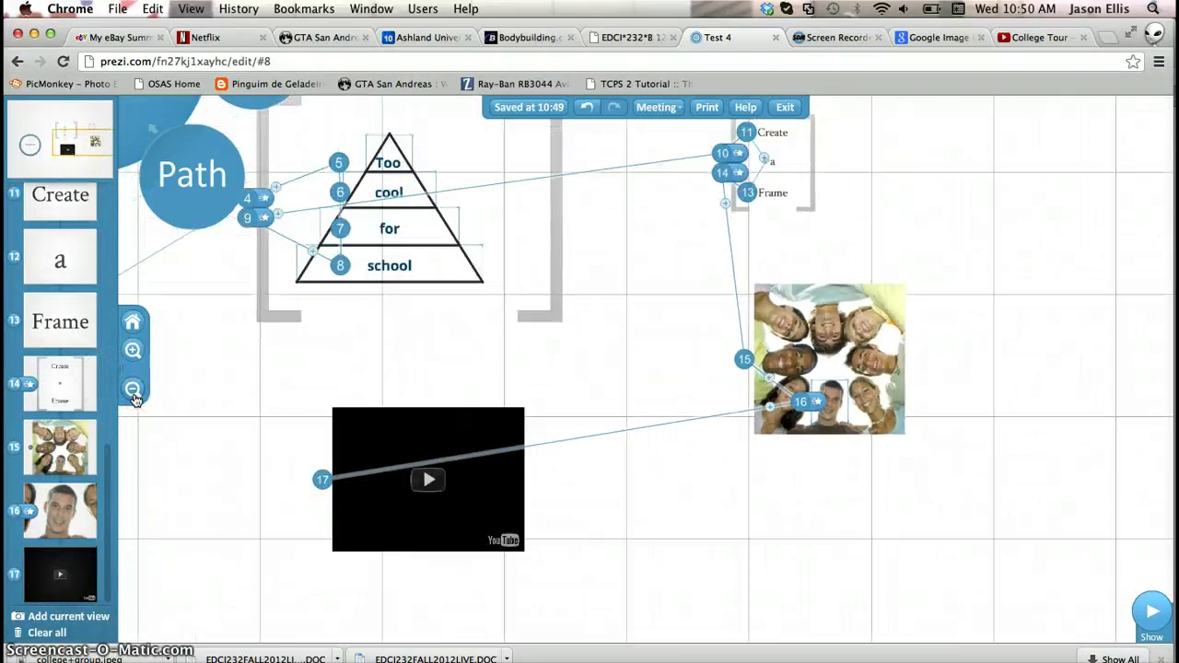
pyautogui.click(132, 390)
# Close the path as step 18 at the Start with an idea circle and move the face step ahead of the group photo
pyautogui.moveTo(238, 421); pyautogui.dragTo(219, 459)
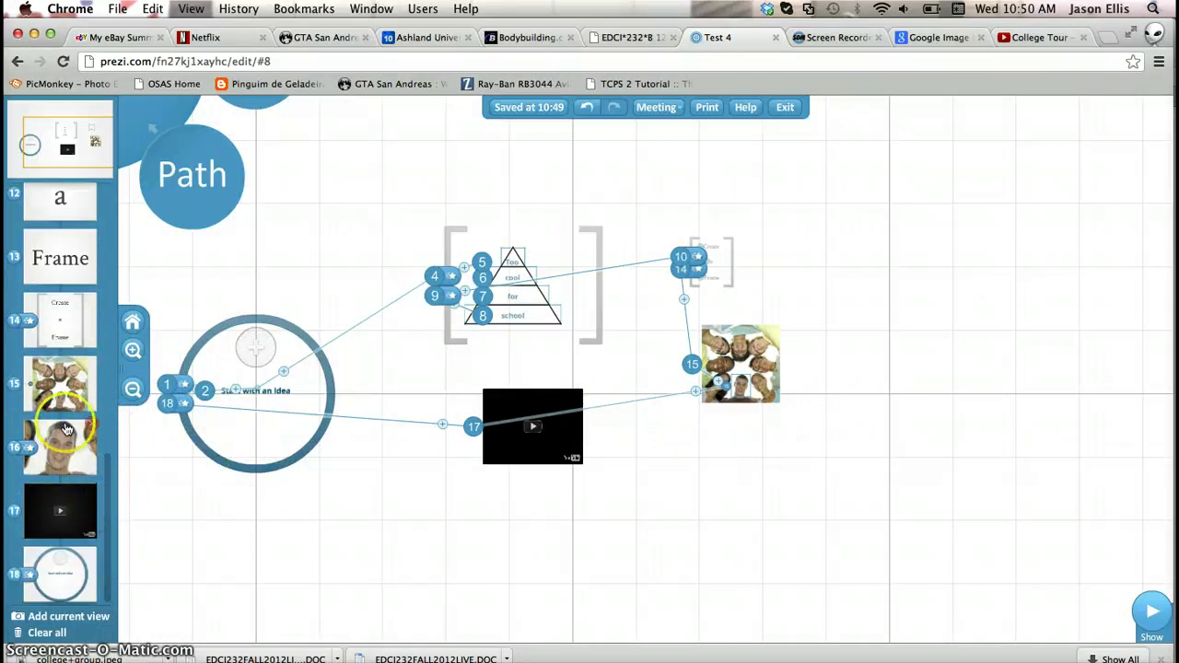
pyautogui.moveTo(60, 448); pyautogui.dragTo(59, 387)
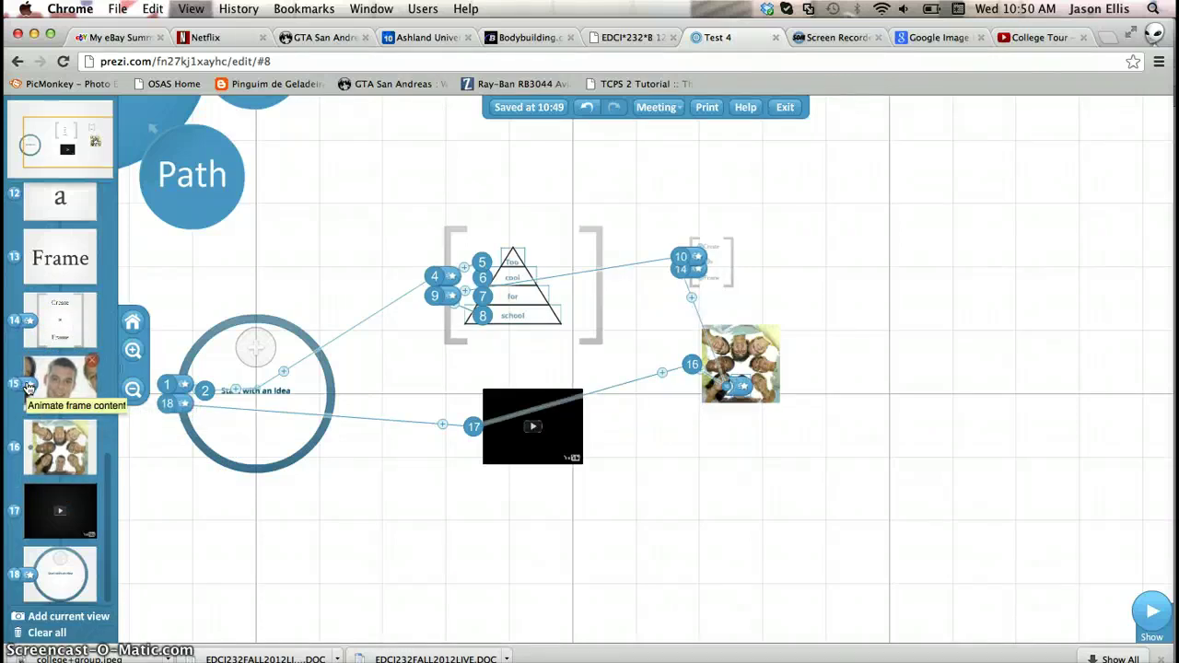
pyautogui.scroll(10, 92, 472)
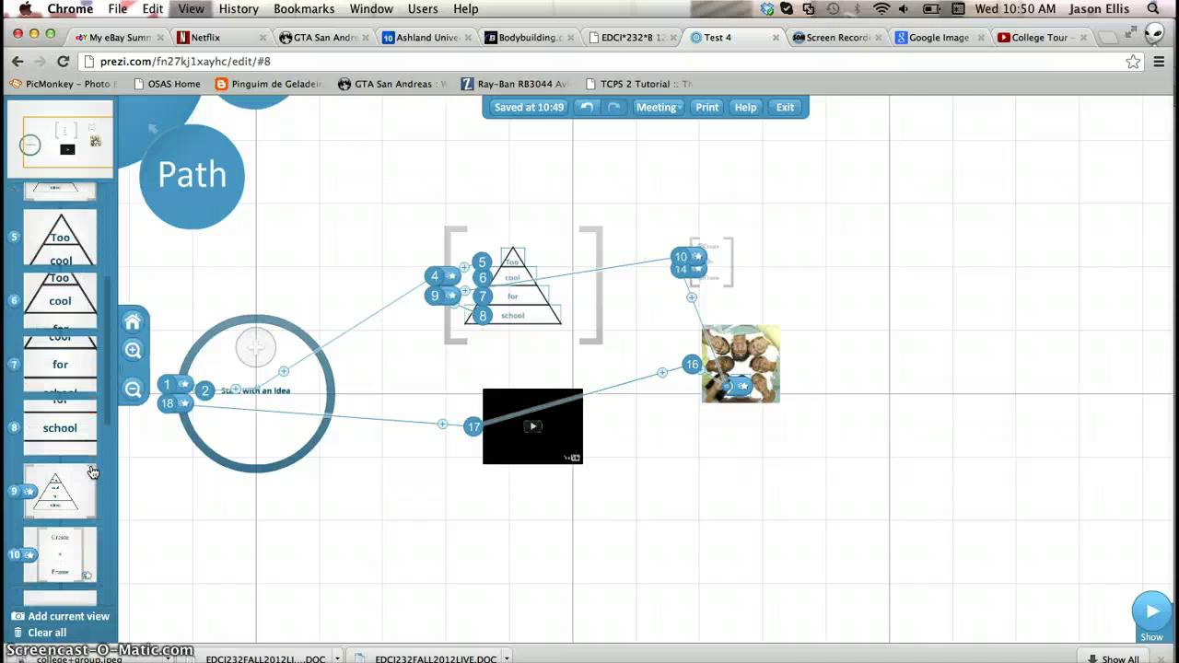